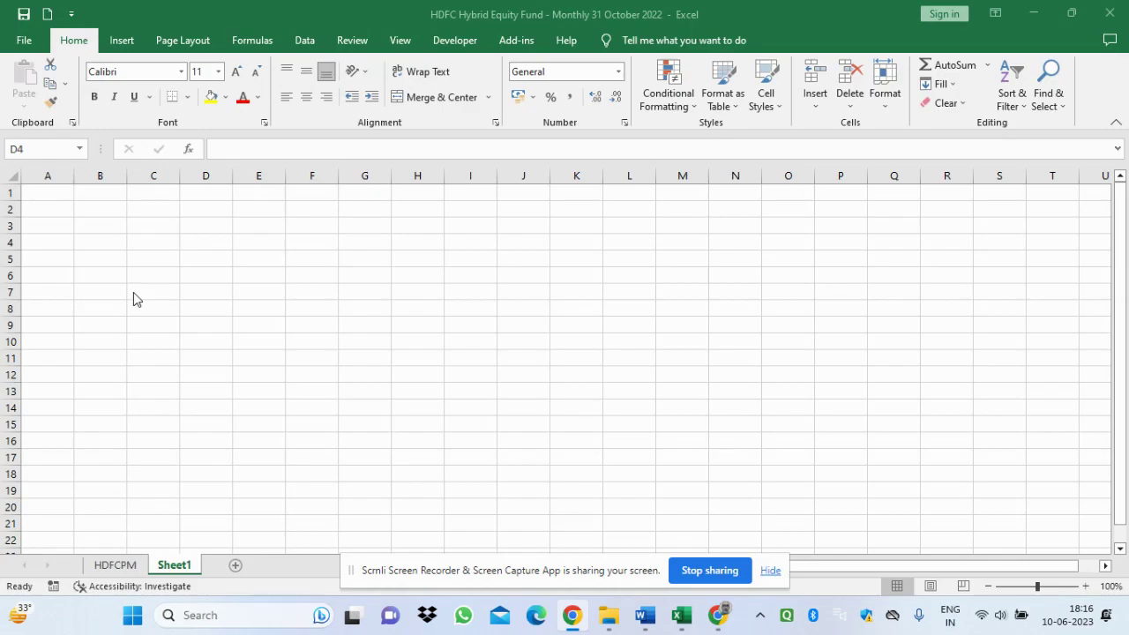
Enter 2 in cell C3 and the numbers 4, 5, 6 and 7 down cells D3 to D6.
{"action": "left_click", "coordinate": [148, 229]}
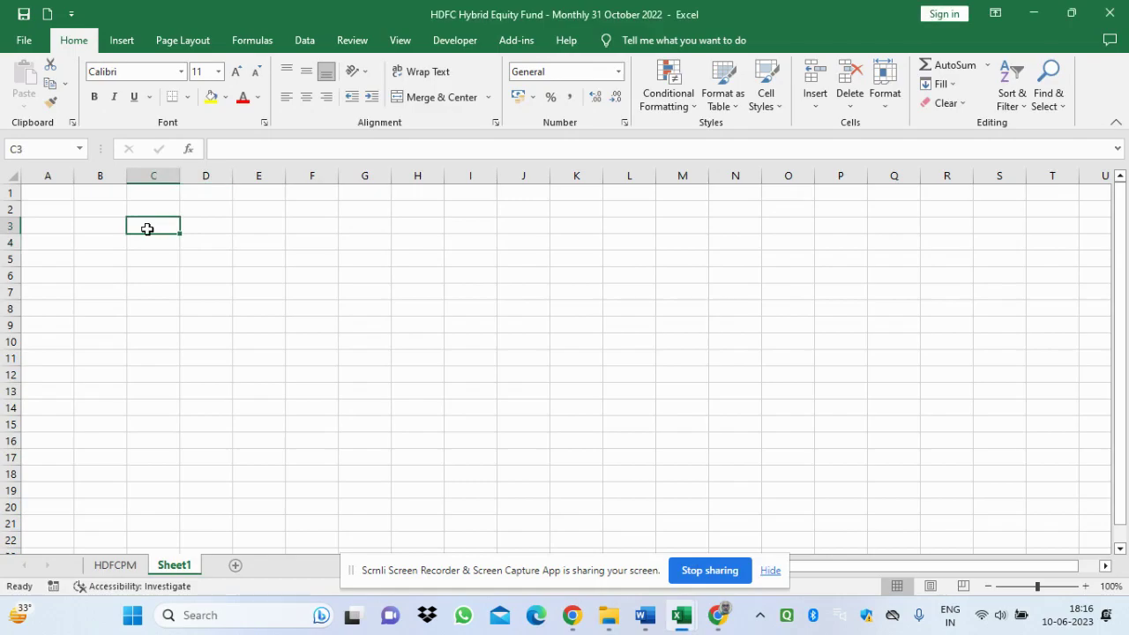
{"action": "type", "text": "2"}
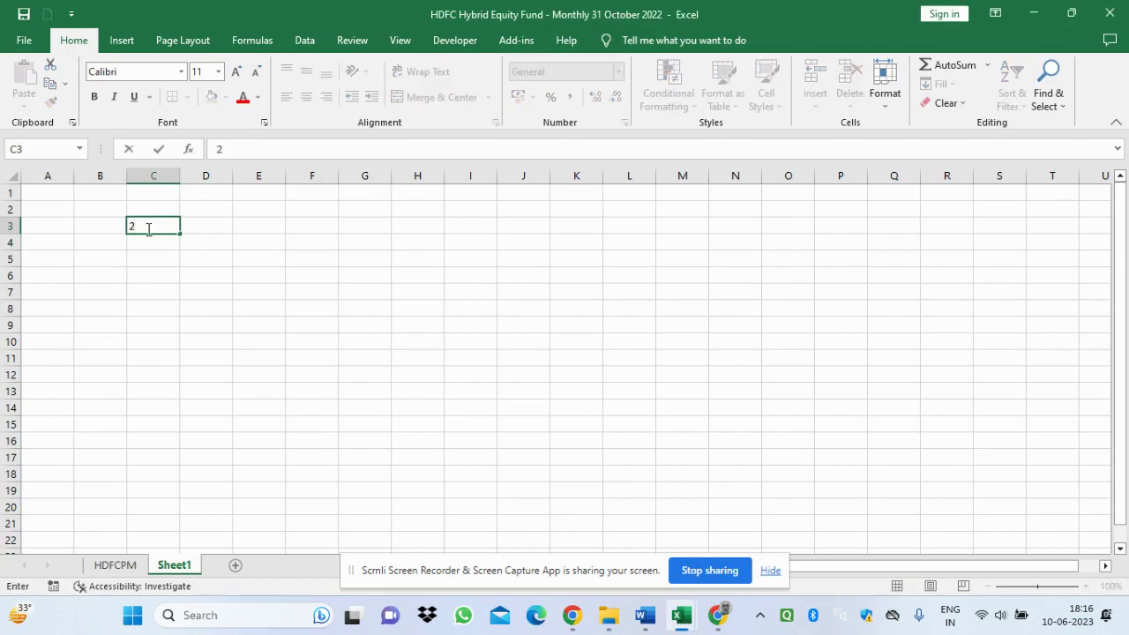
{"action": "left_click", "coordinate": [203, 224]}
{"action": "type", "text": "4"}
{"action": "key", "text": "Return"}
{"action": "type", "text": "5"}
{"action": "key", "text": "Return"}
{"action": "type", "text": "6"}
{"action": "key", "text": "Return"}
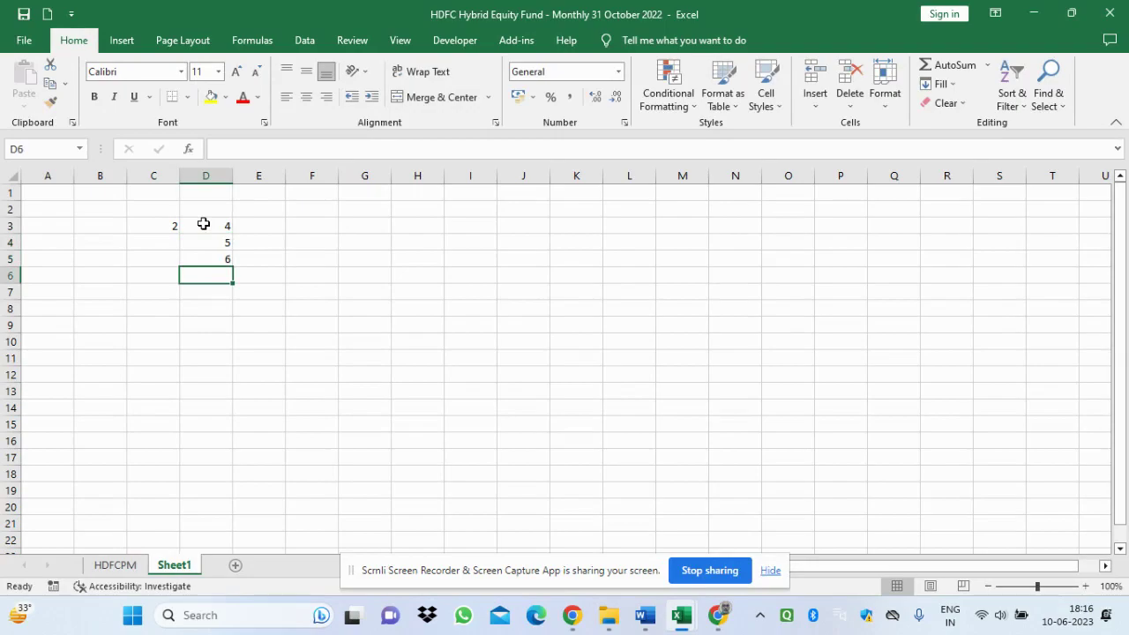
{"action": "type", "text": "7"}
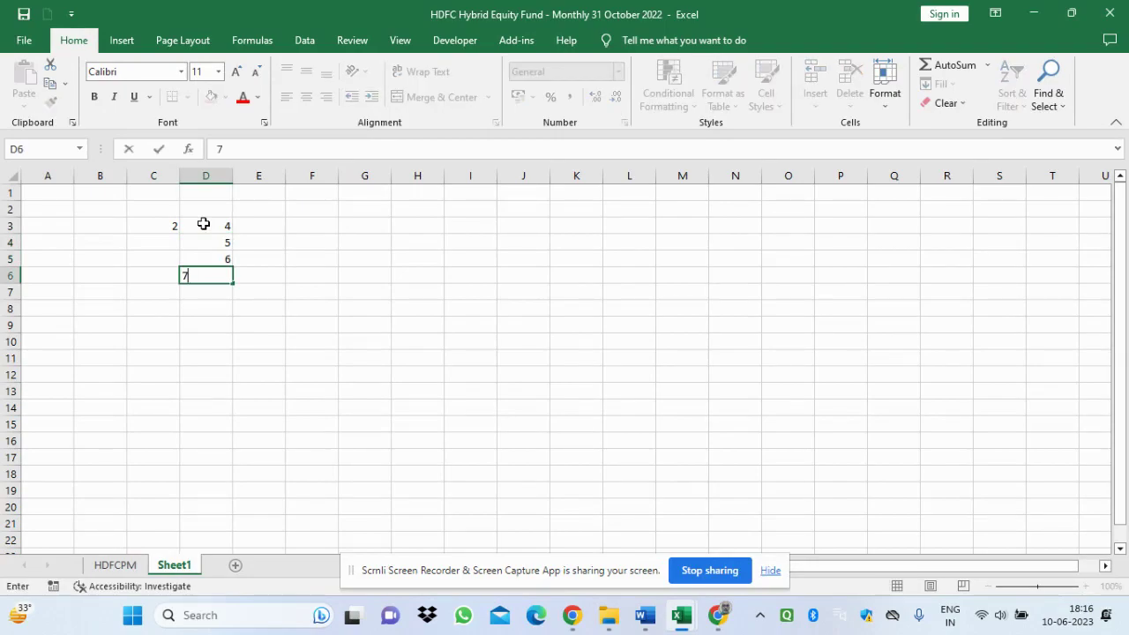
Enter the formula =C3*D3 in cell E3 to multiply the two numbers.
{"action": "left_click", "coordinate": [260, 225]}
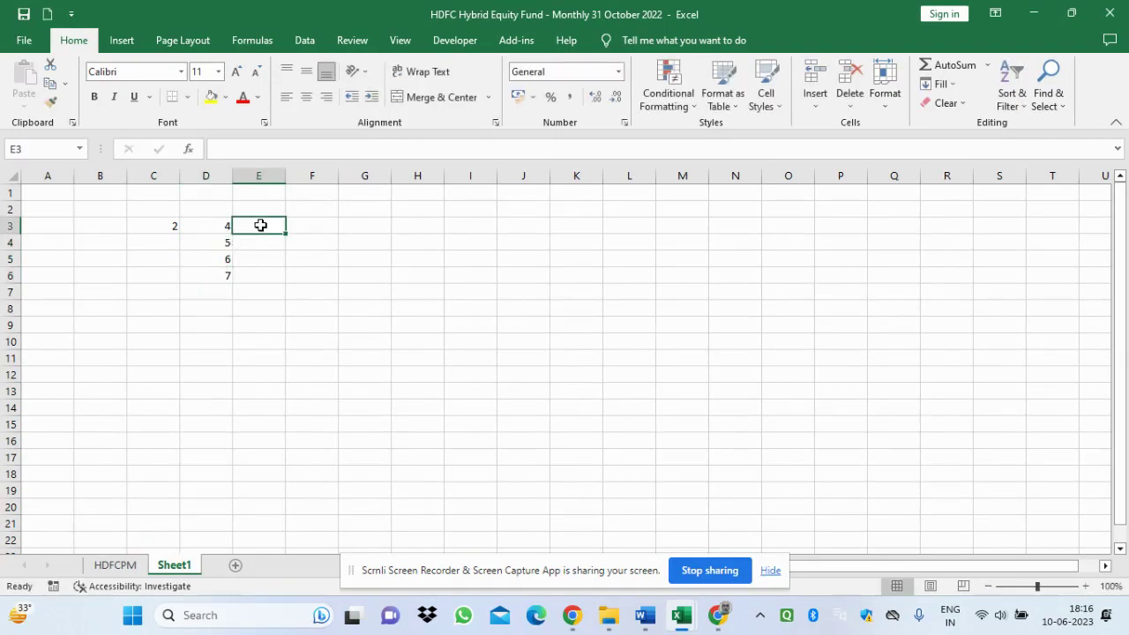
{"action": "type", "text": "="}
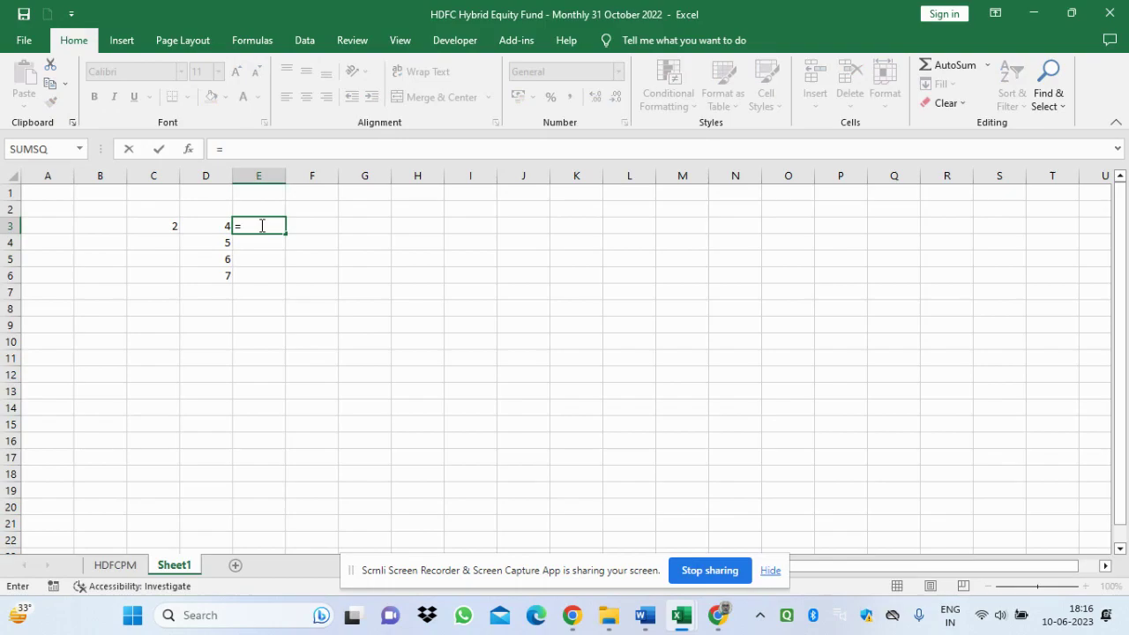
{"action": "left_click", "coordinate": [171, 226]}
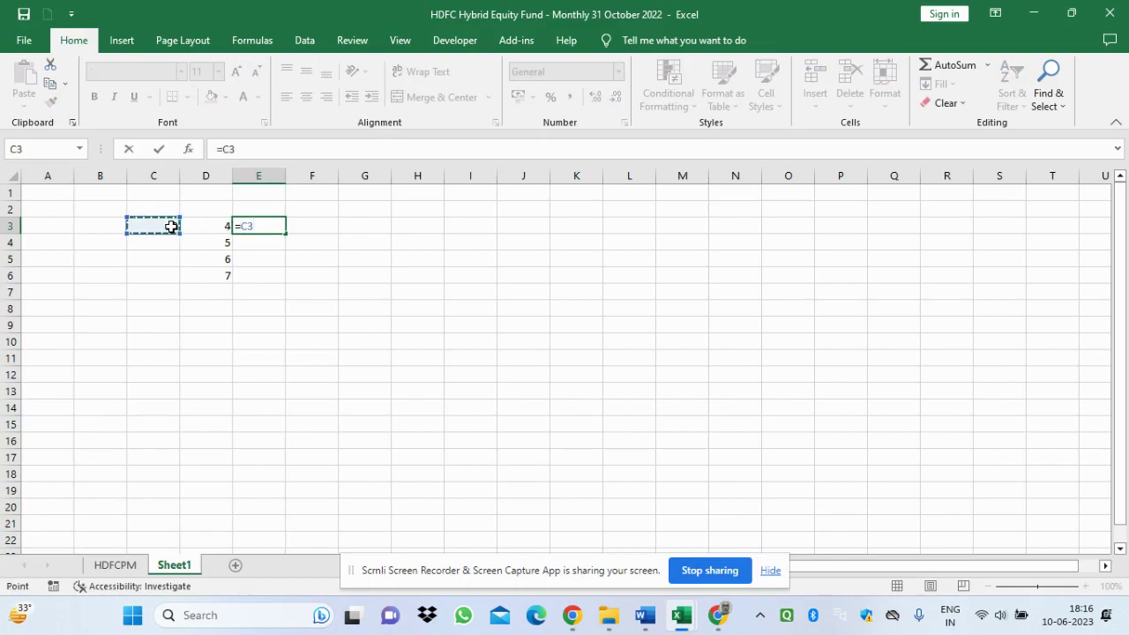
{"action": "type", "text": "*"}
{"action": "left_click", "coordinate": [204, 230]}
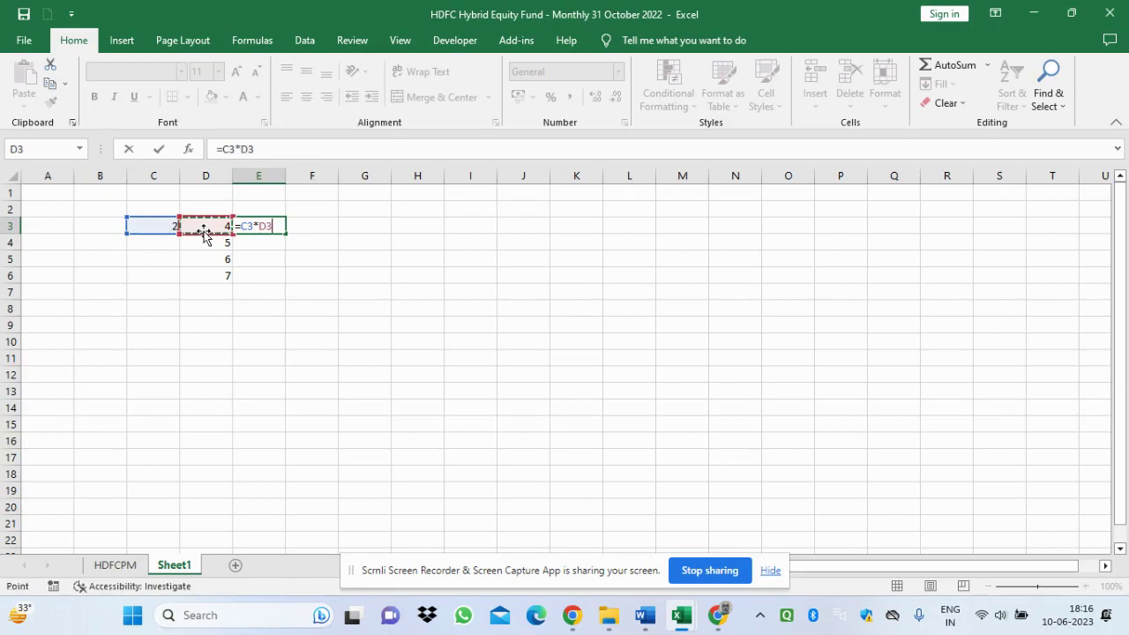
{"action": "key", "text": "Return"}
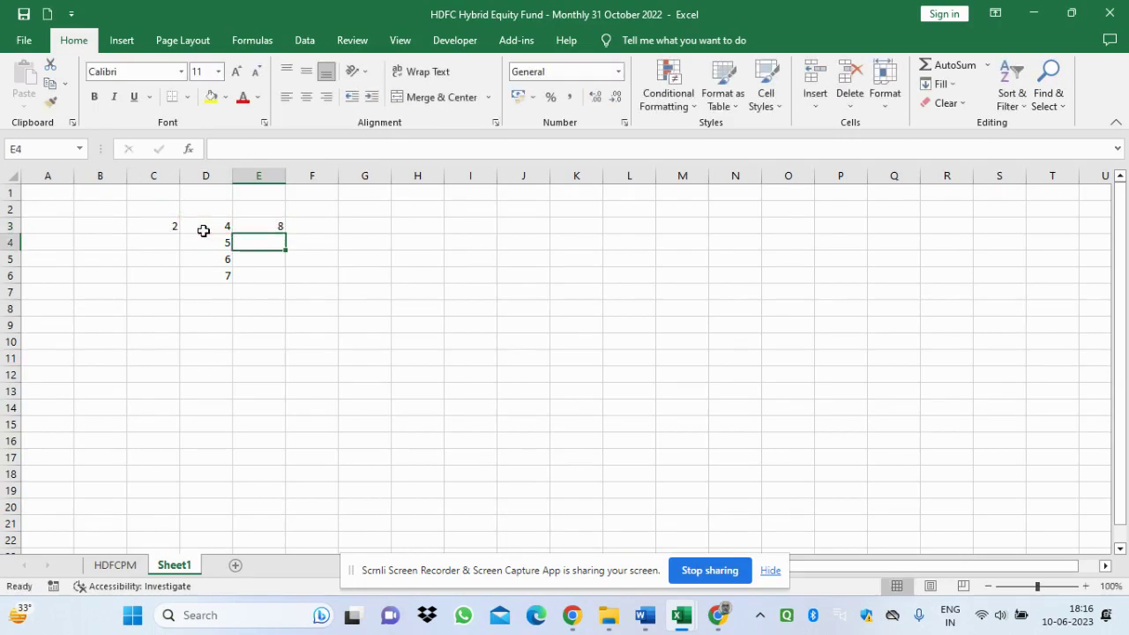
Fill the E3 formula down to E6 and check the cells C4 to C6 that the copies refer to.
{"action": "left_click", "coordinate": [265, 224]}
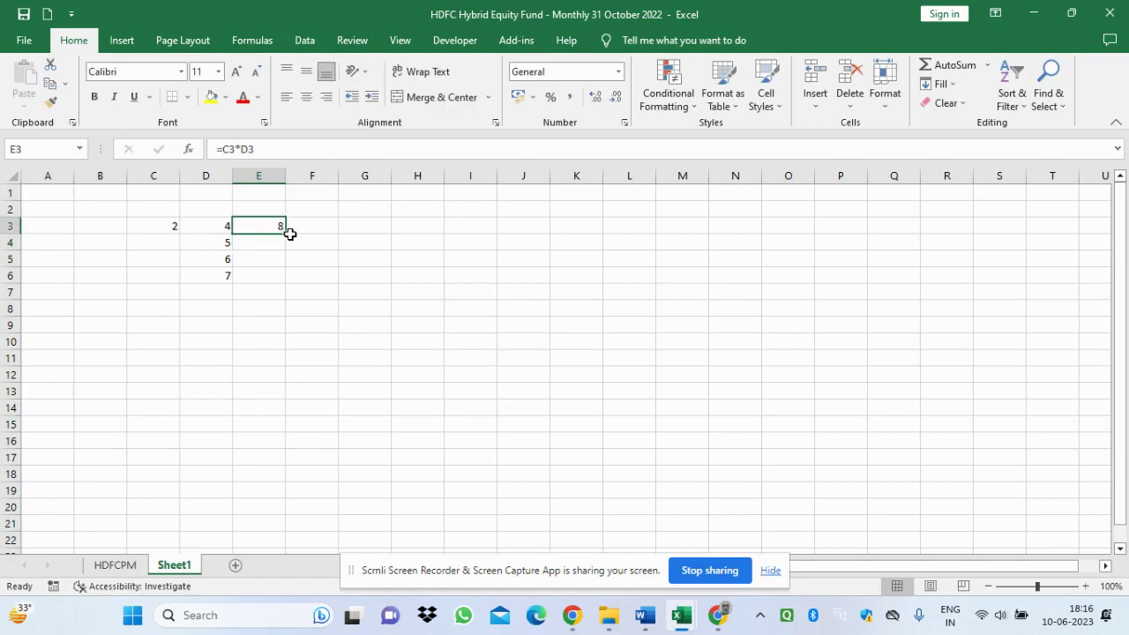
{"action": "left_click_drag", "start_coordinate": [286, 234], "coordinate": [284, 279]}
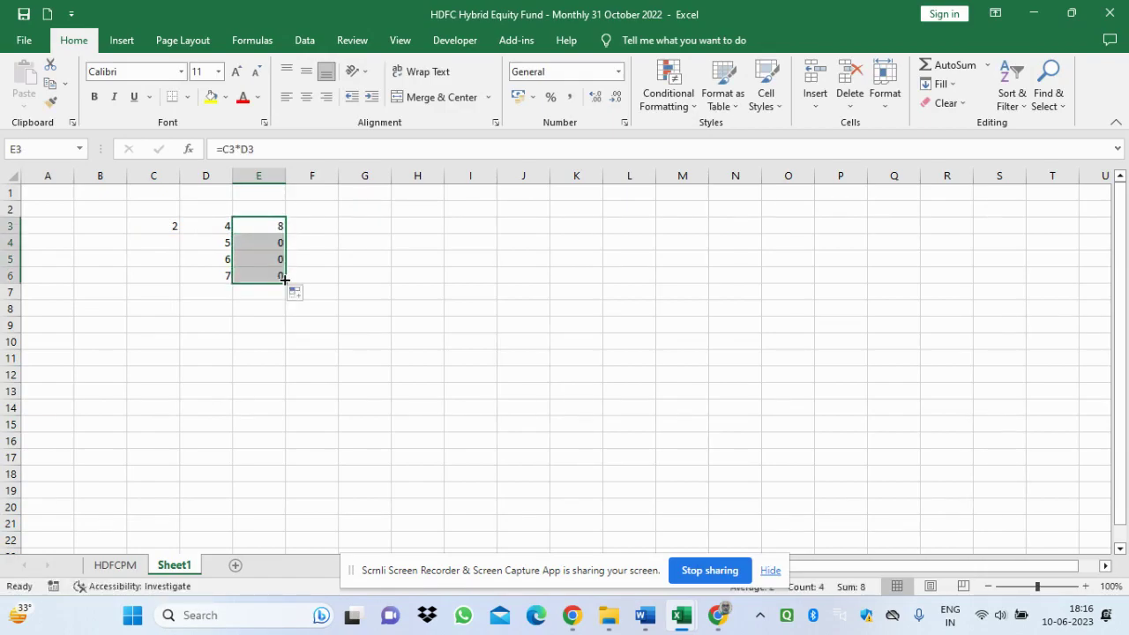
{"action": "left_click", "coordinate": [171, 240]}
{"action": "left_click", "coordinate": [172, 259]}
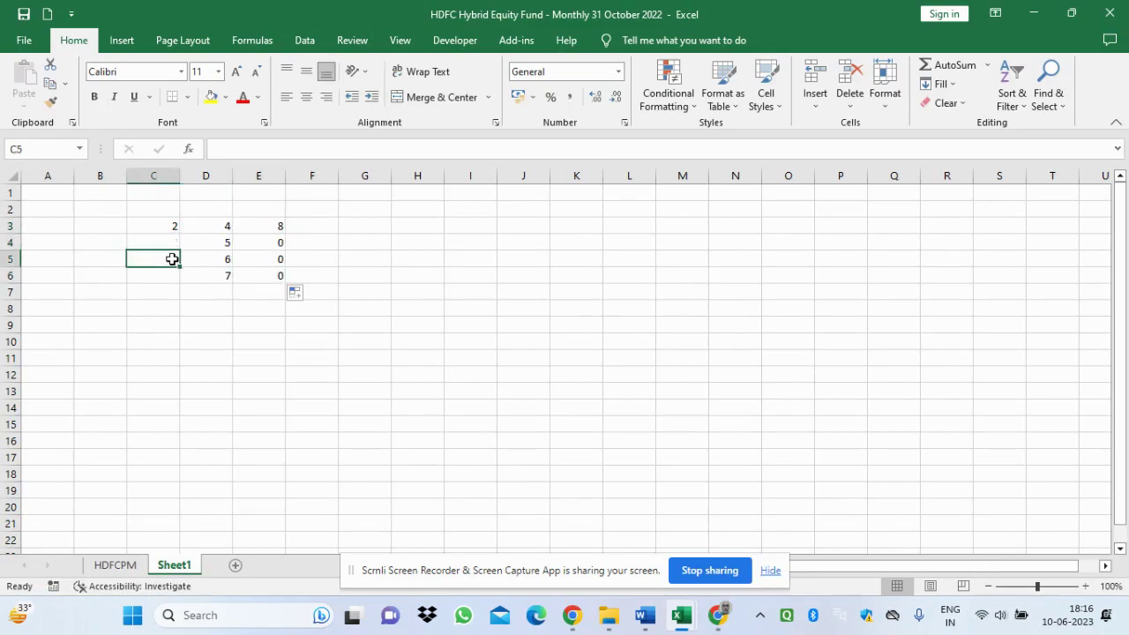
{"action": "left_click", "coordinate": [171, 274]}
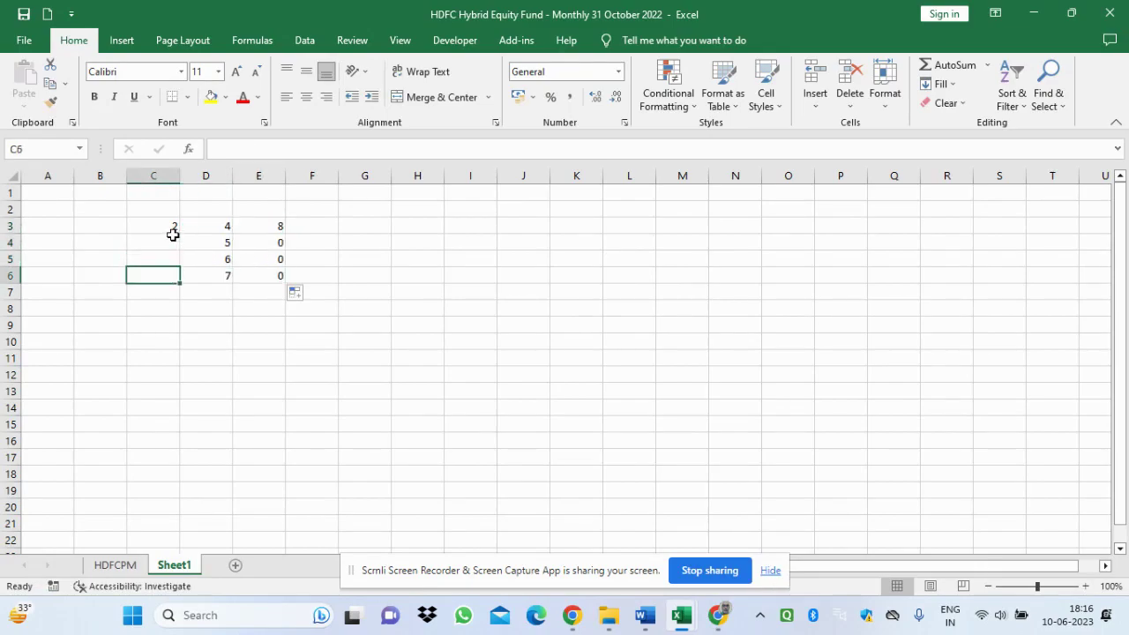
{"action": "left_click", "coordinate": [173, 240]}
{"action": "left_click", "coordinate": [173, 258]}
{"action": "left_click", "coordinate": [173, 276]}
Make the C3 reference absolute in E3 so the formula reads =$C$3*D3, and fill it down to E6.
{"action": "left_click", "coordinate": [254, 231]}
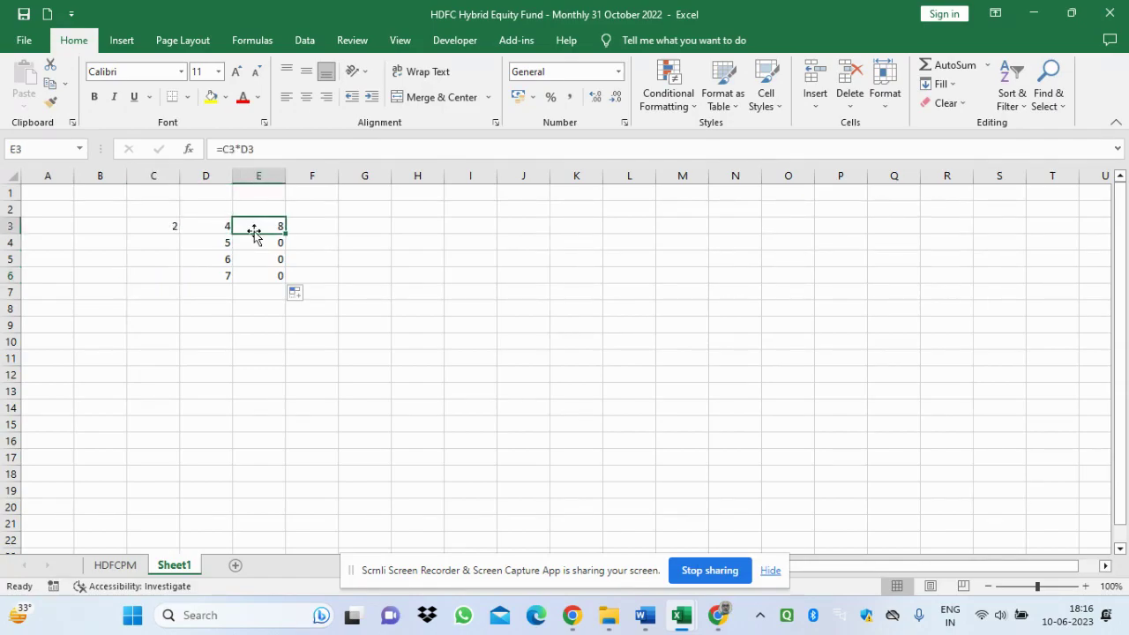
{"action": "left_click", "coordinate": [224, 149]}
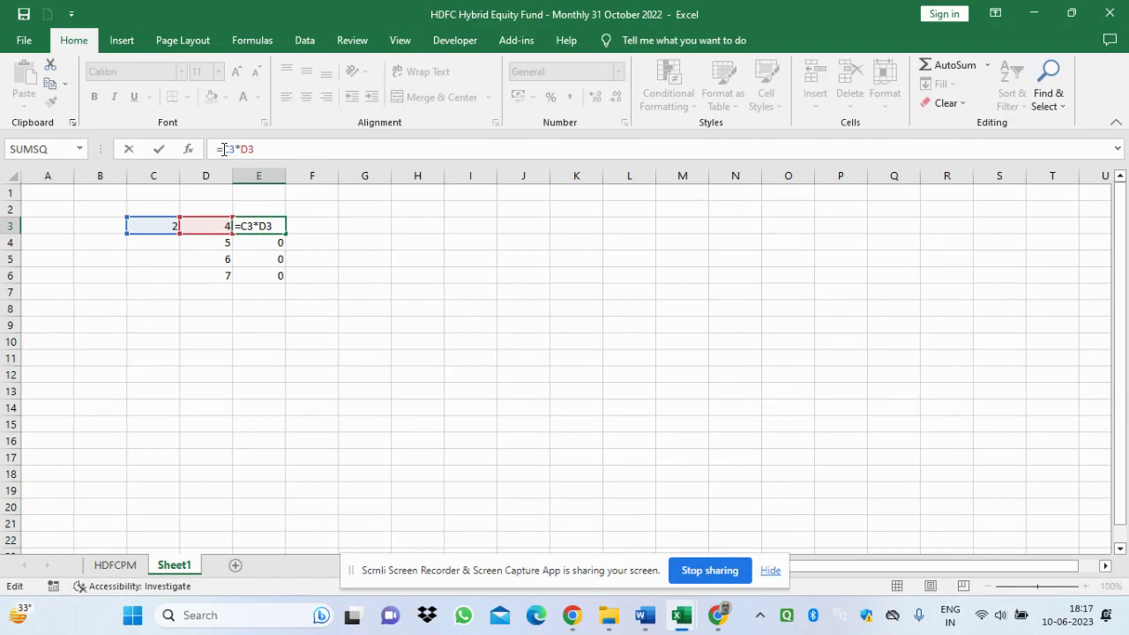
{"action": "type", "text": "$C"}
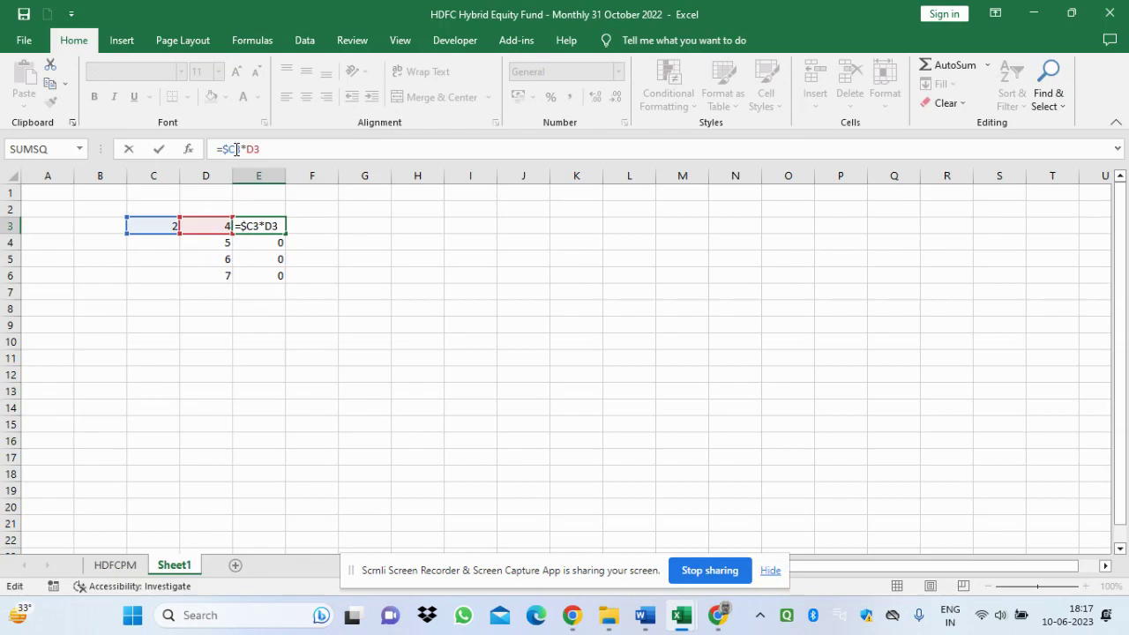
{"action": "type", "text": "$"}
{"action": "key", "text": "Return"}
{"action": "left_click", "coordinate": [267, 225]}
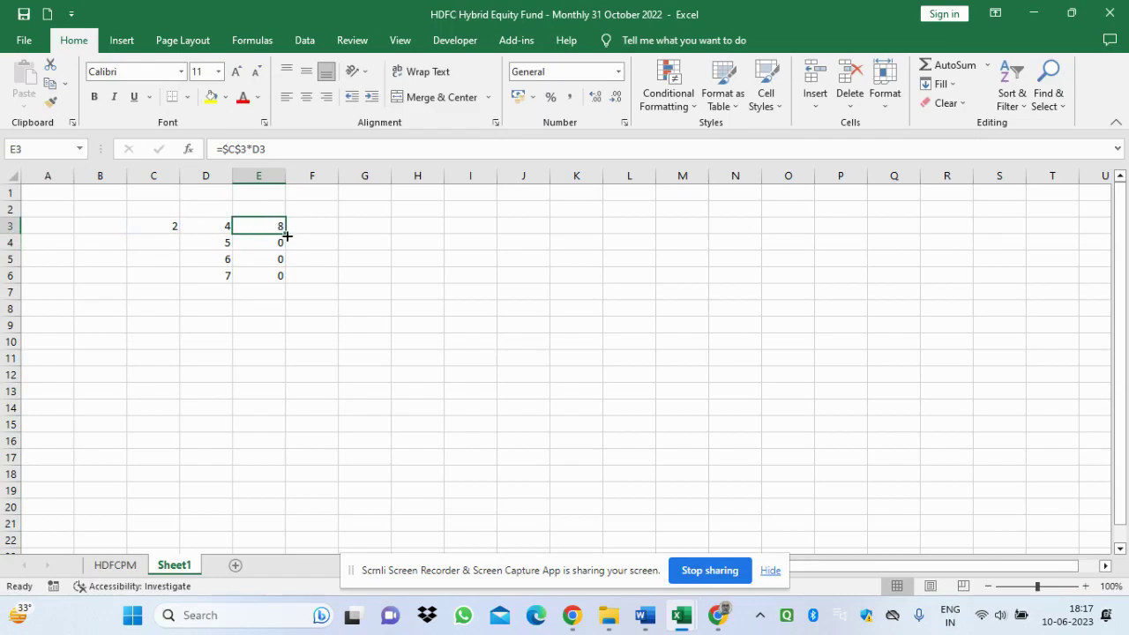
{"action": "left_click_drag", "start_coordinate": [285, 232], "coordinate": [285, 283]}
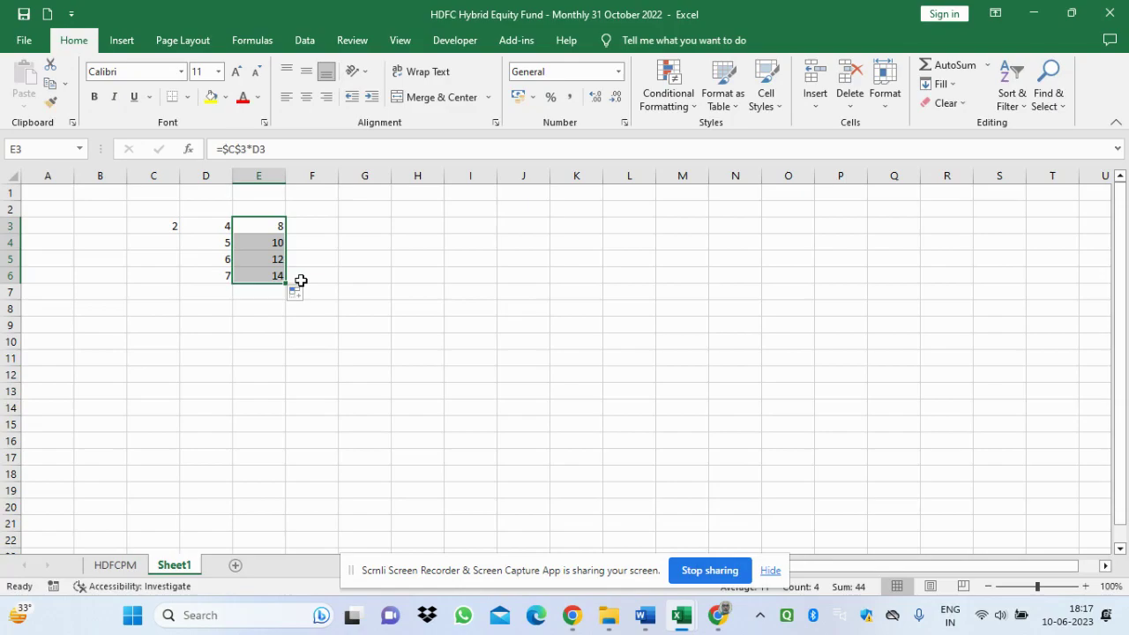
Browse the function categories of the Insert Function dialog for cell H3, including All, and close it without inserting a function.
{"action": "left_click", "coordinate": [414, 226]}
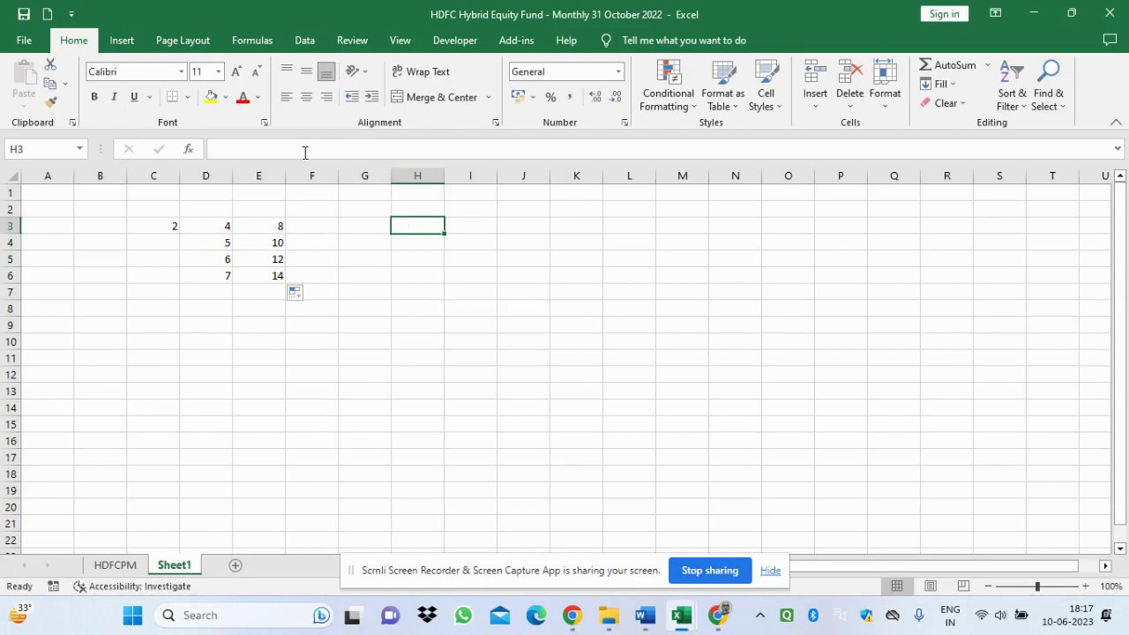
{"action": "left_click", "coordinate": [121, 42]}
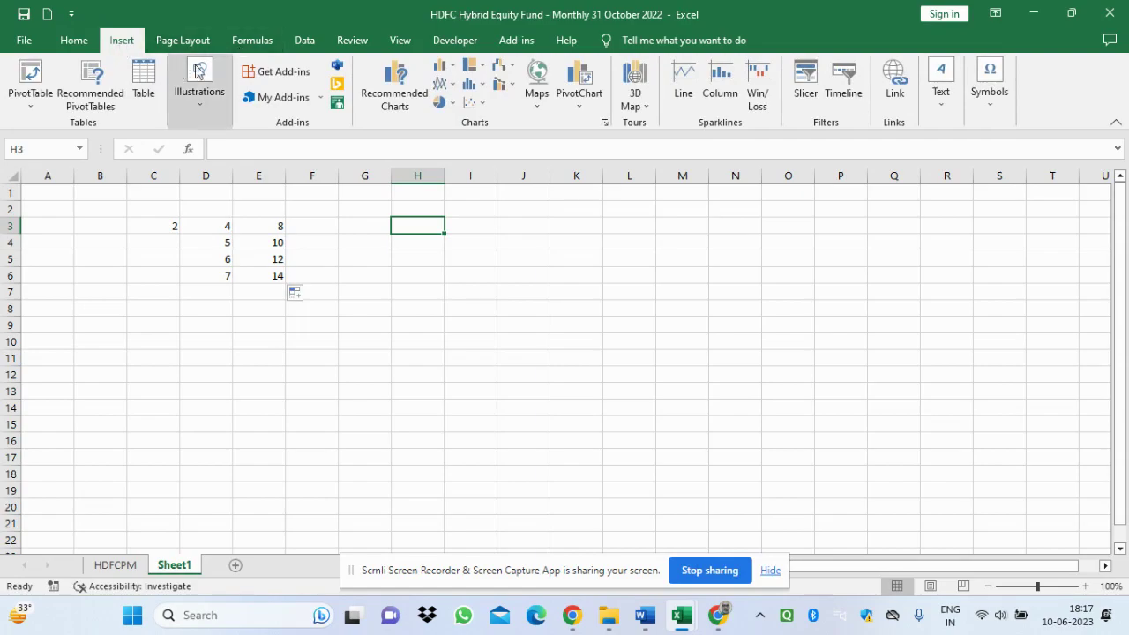
{"action": "left_click", "coordinate": [267, 44]}
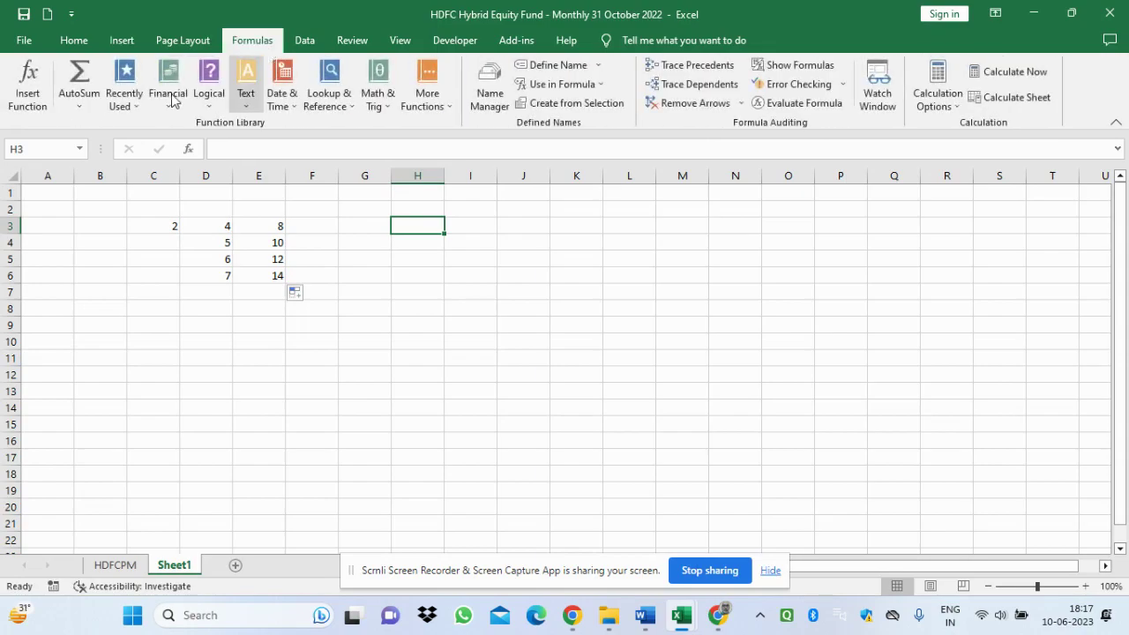
{"action": "left_click", "coordinate": [40, 108]}
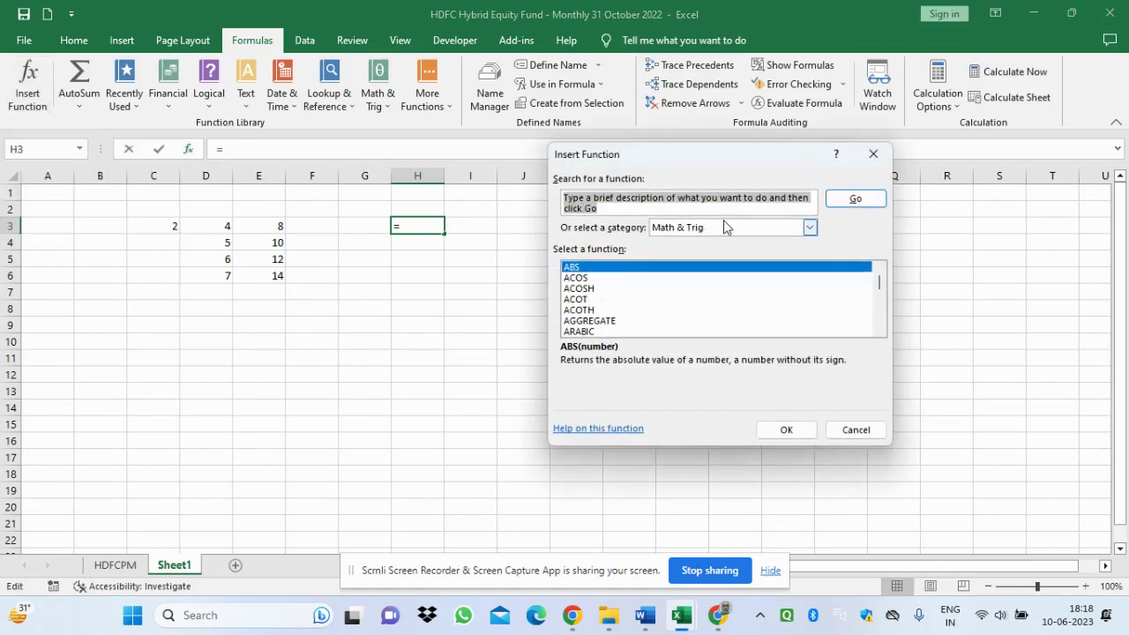
{"action": "left_click", "coordinate": [808, 228]}
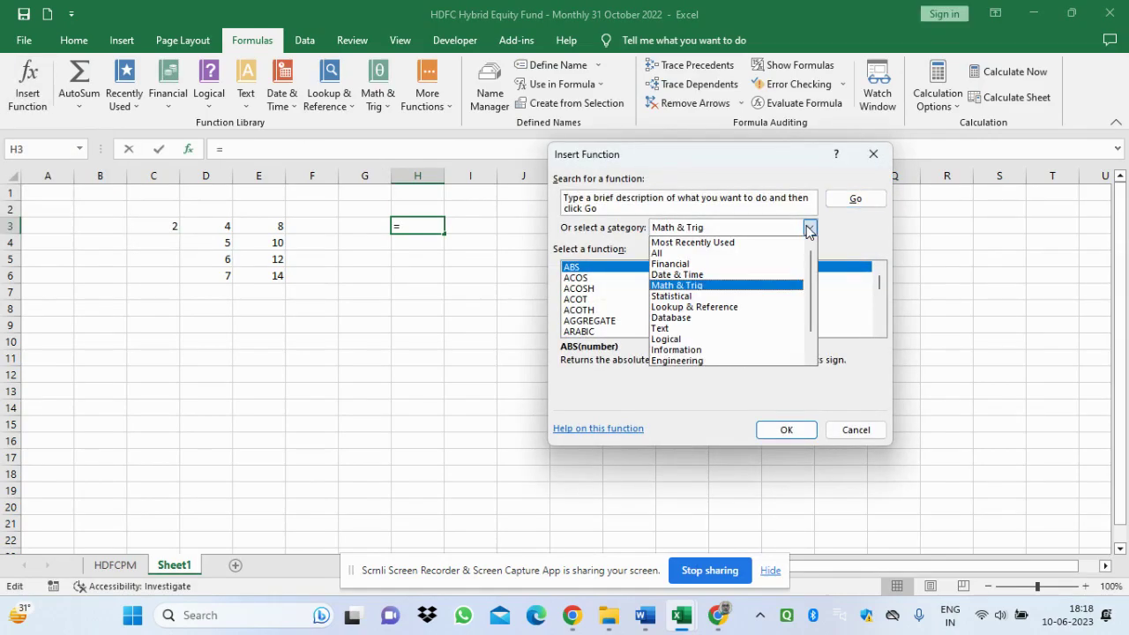
{"action": "left_click", "coordinate": [772, 256]}
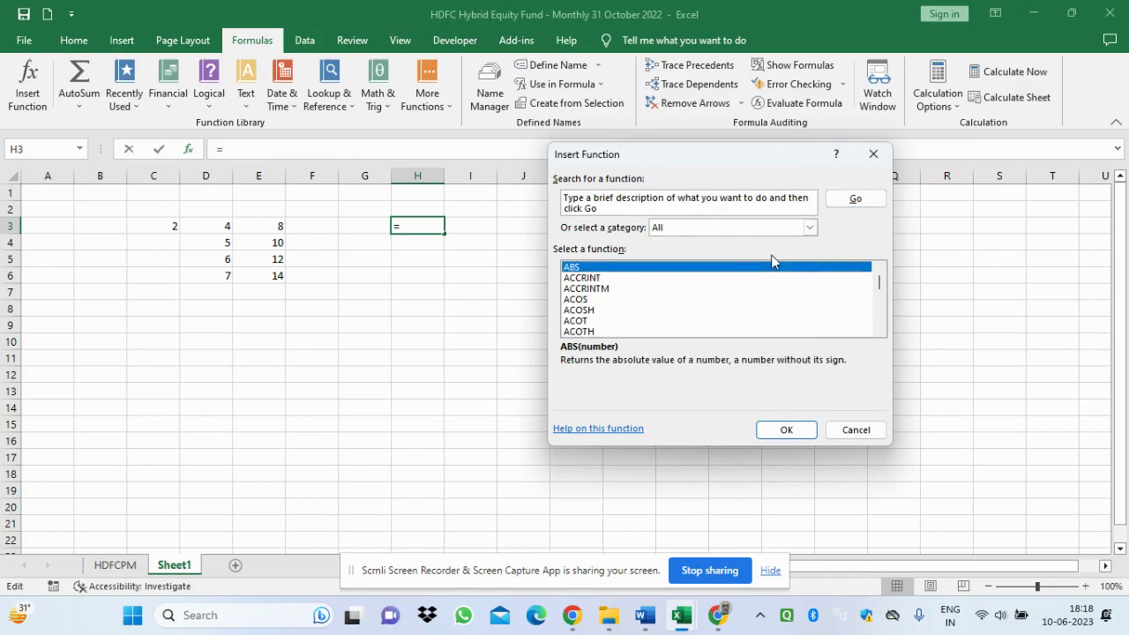
{"action": "left_click", "coordinate": [811, 230]}
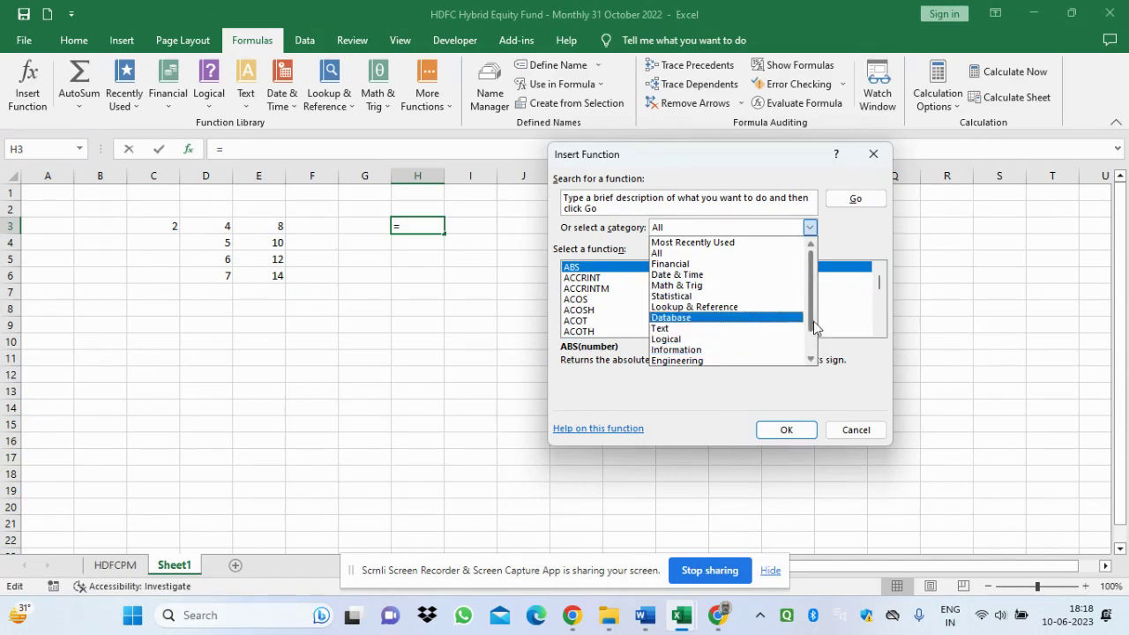
{"action": "left_click_drag", "start_coordinate": [813, 328], "coordinate": [811, 357]}
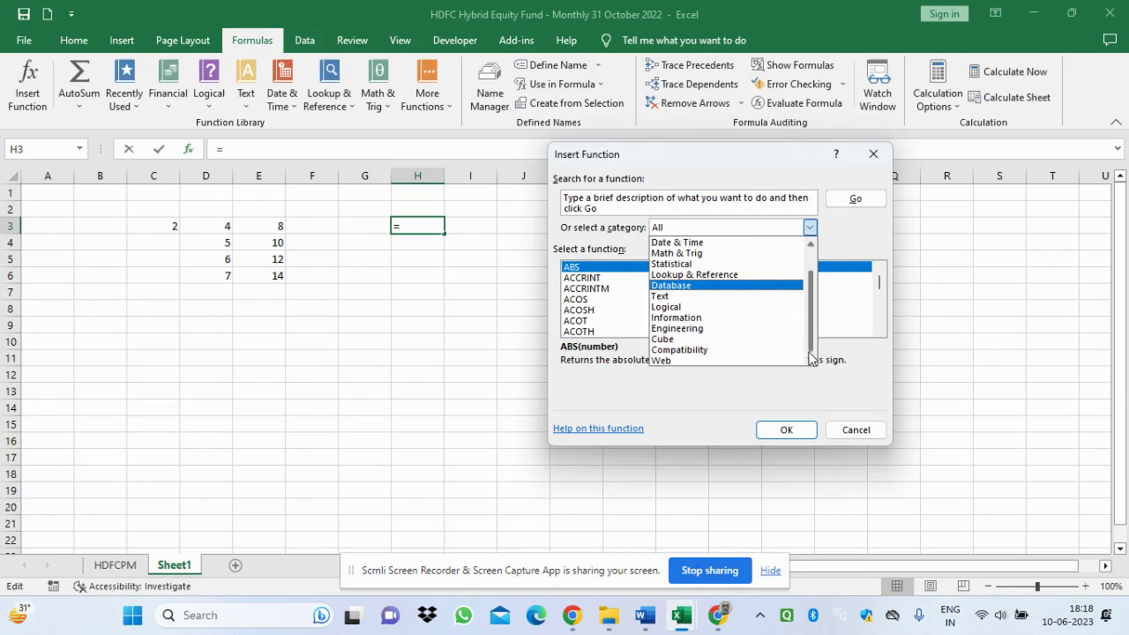
{"action": "left_click", "coordinate": [836, 432]}
{"action": "left_click", "coordinate": [836, 432]}
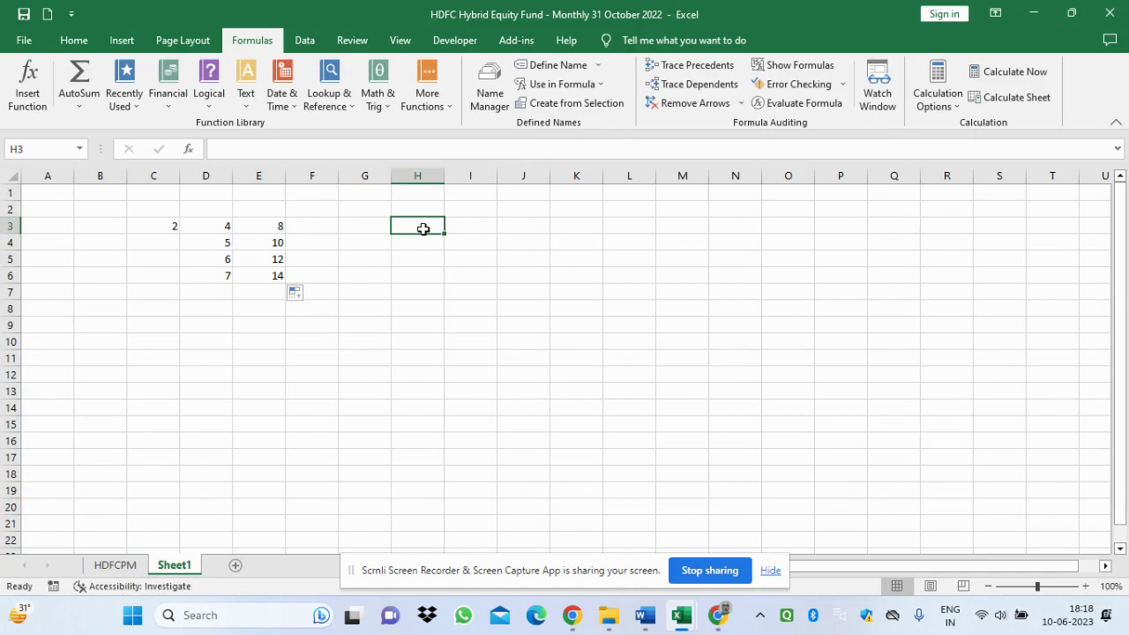
Enter the headers Math in H3 and Pass Mark in I3, with 40 as the pass mark in I4.
{"action": "type", "text": "Math"}
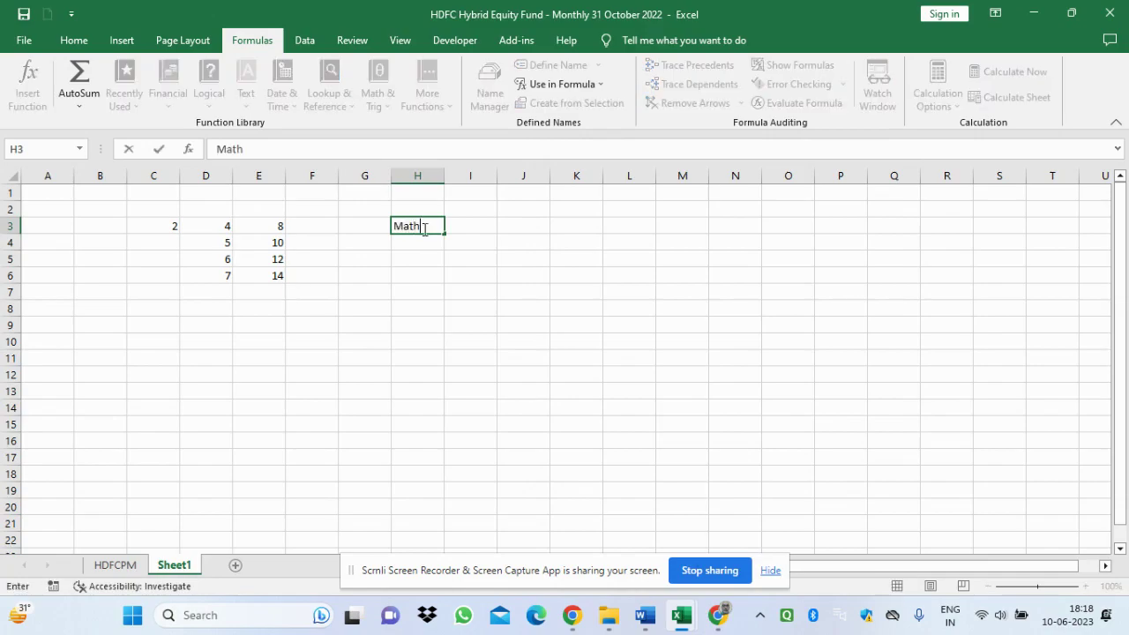
{"action": "left_click", "coordinate": [474, 223]}
{"action": "type", "text": "Pass "}
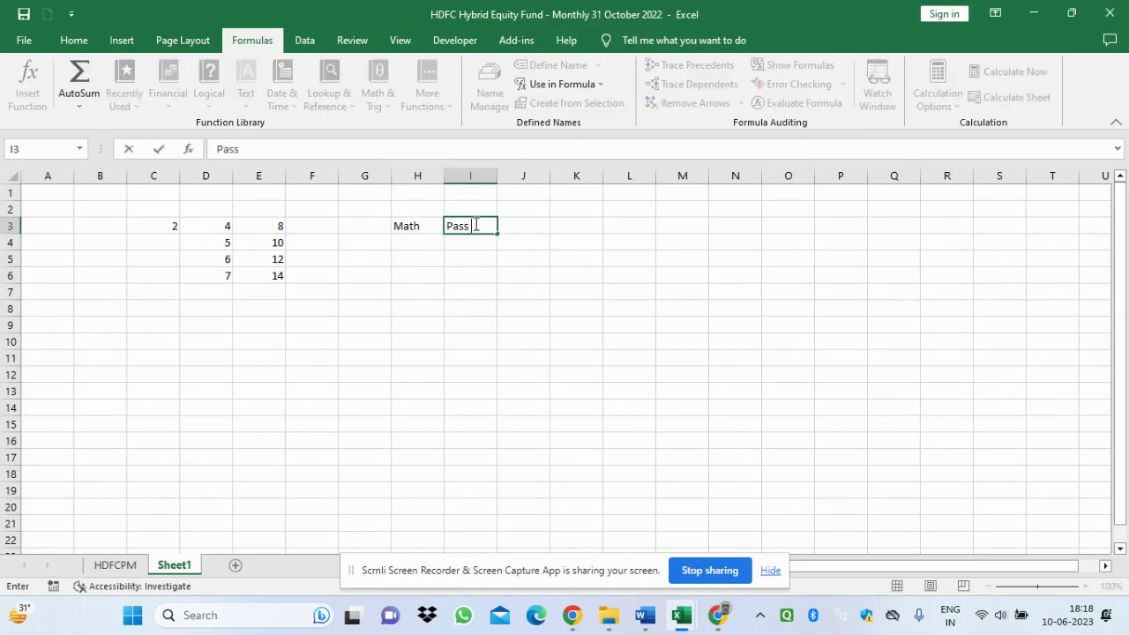
{"action": "type", "text": "Mark"}
{"action": "left_click", "coordinate": [405, 244]}
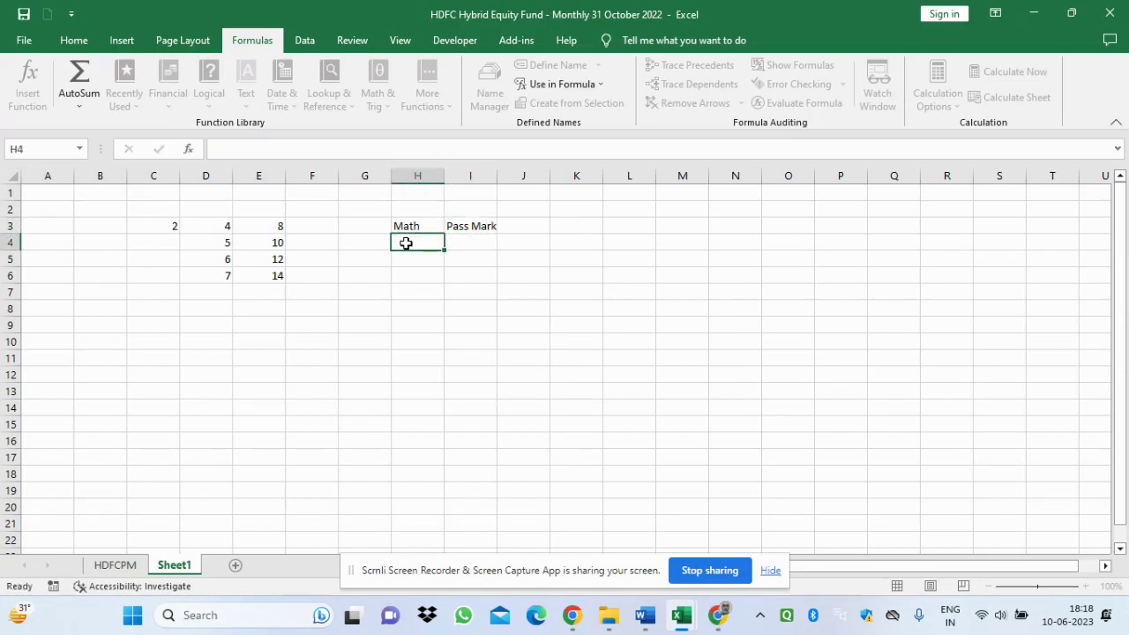
{"action": "left_click", "coordinate": [460, 238]}
{"action": "type", "text": "40"}
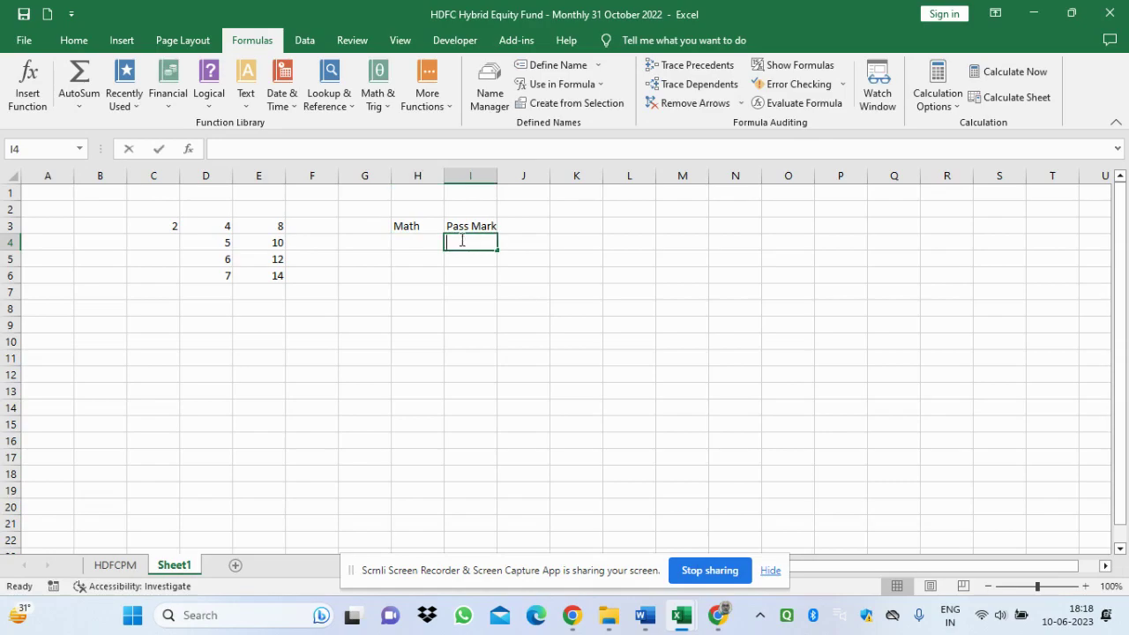
Enter the Math marks 23, 56, 67 and 12 in cells H4 to H7.
{"action": "left_click", "coordinate": [430, 240]}
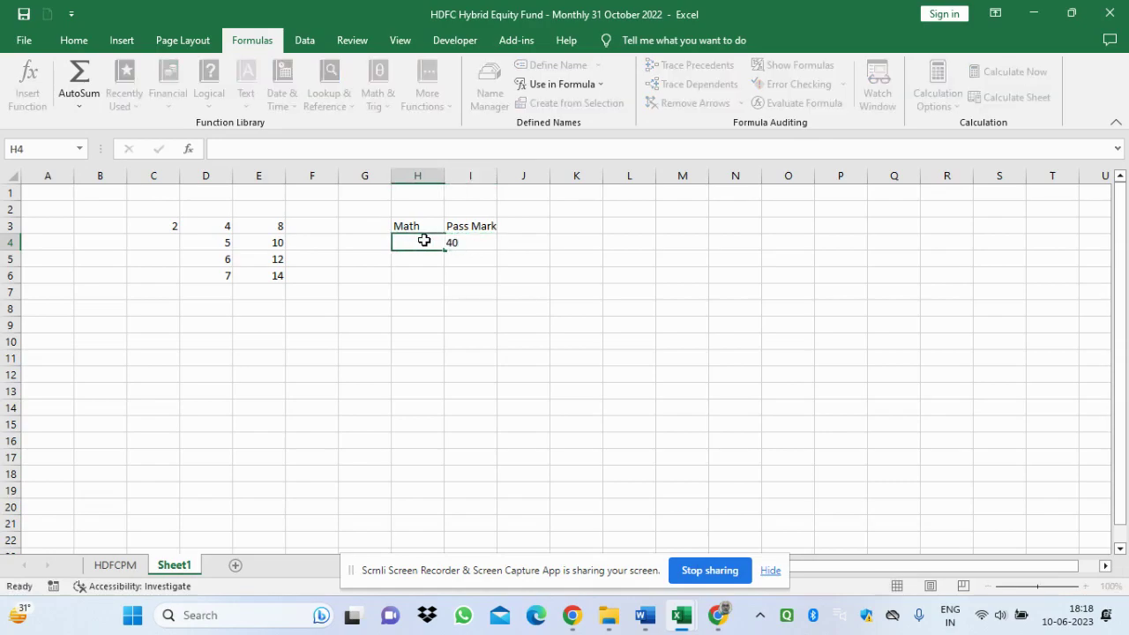
{"action": "type", "text": "23"}
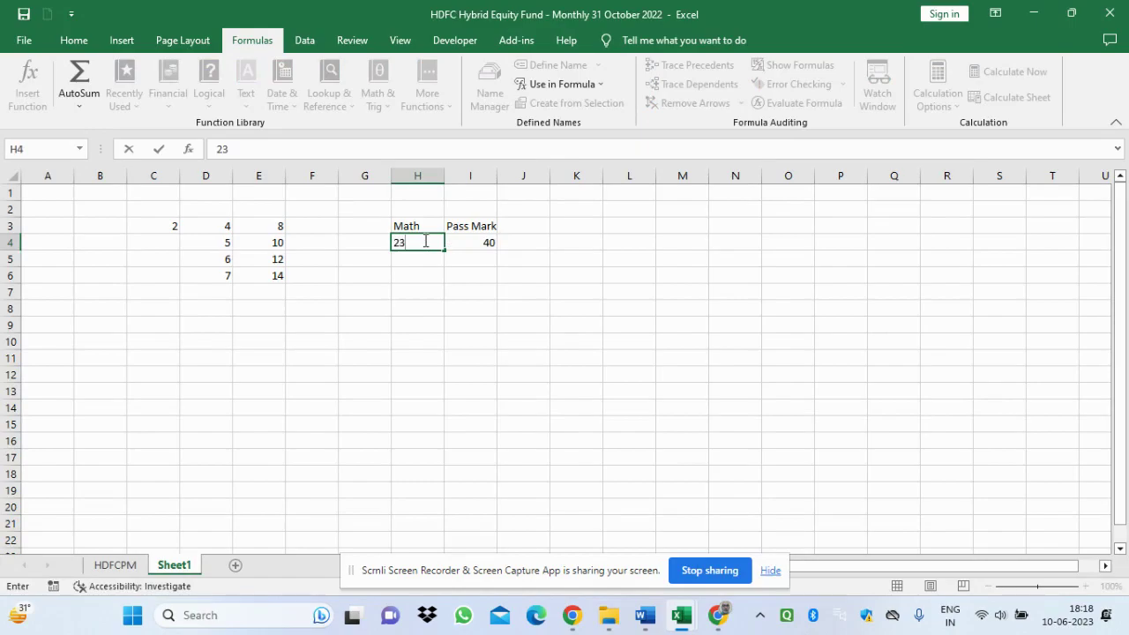
{"action": "key", "text": "Return"}
{"action": "type", "text": "56"}
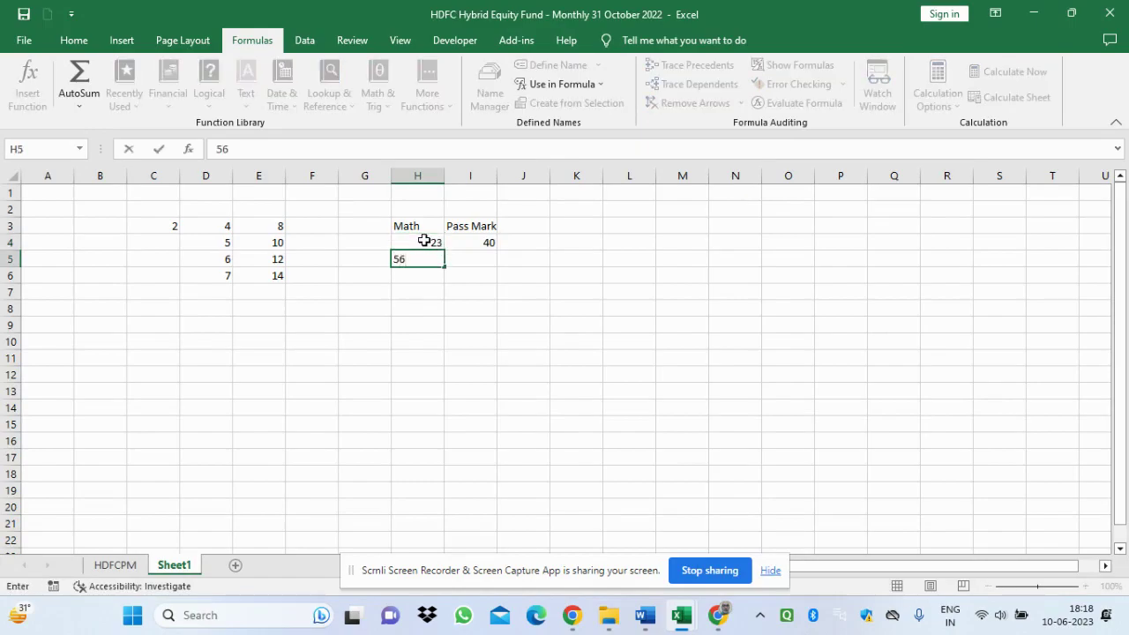
{"action": "key", "text": "Return"}
{"action": "type", "text": "67"}
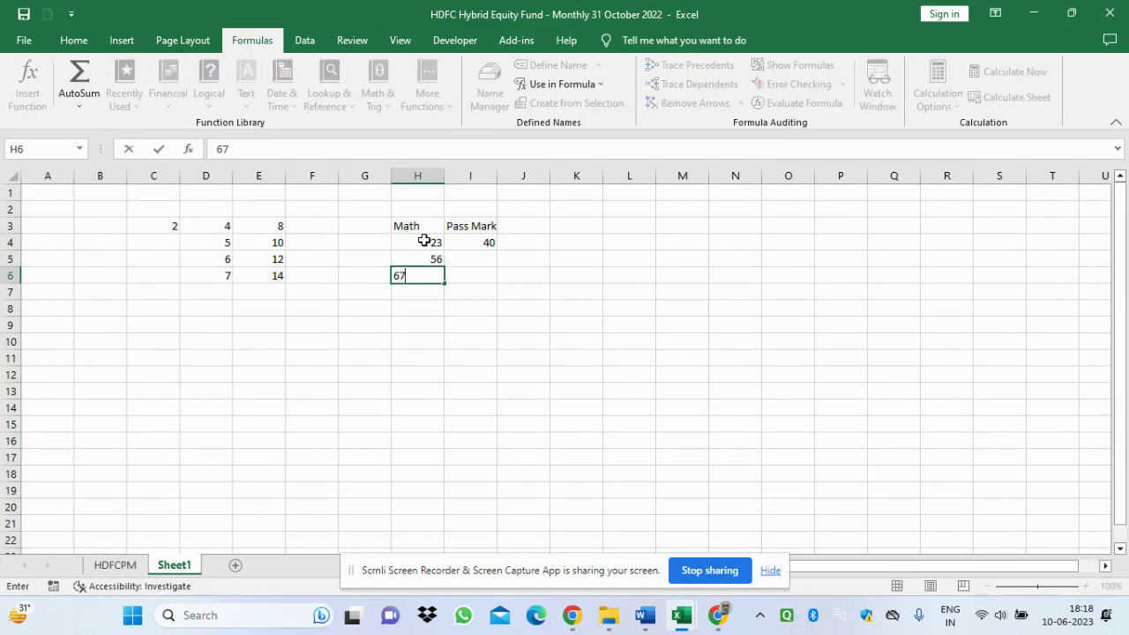
{"action": "key", "text": "Return"}
{"action": "type", "text": "12"}
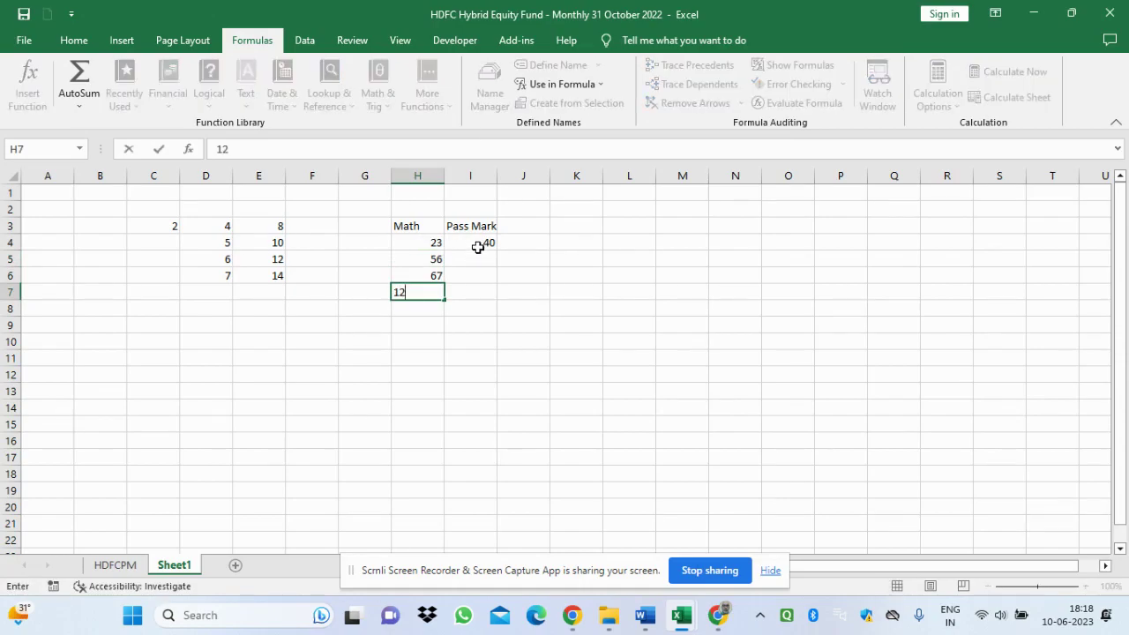
Enter the formula =IF(I4>H4,"F","P") in J4 to grade the first Math mark against the pass mark.
{"action": "left_click", "coordinate": [519, 242]}
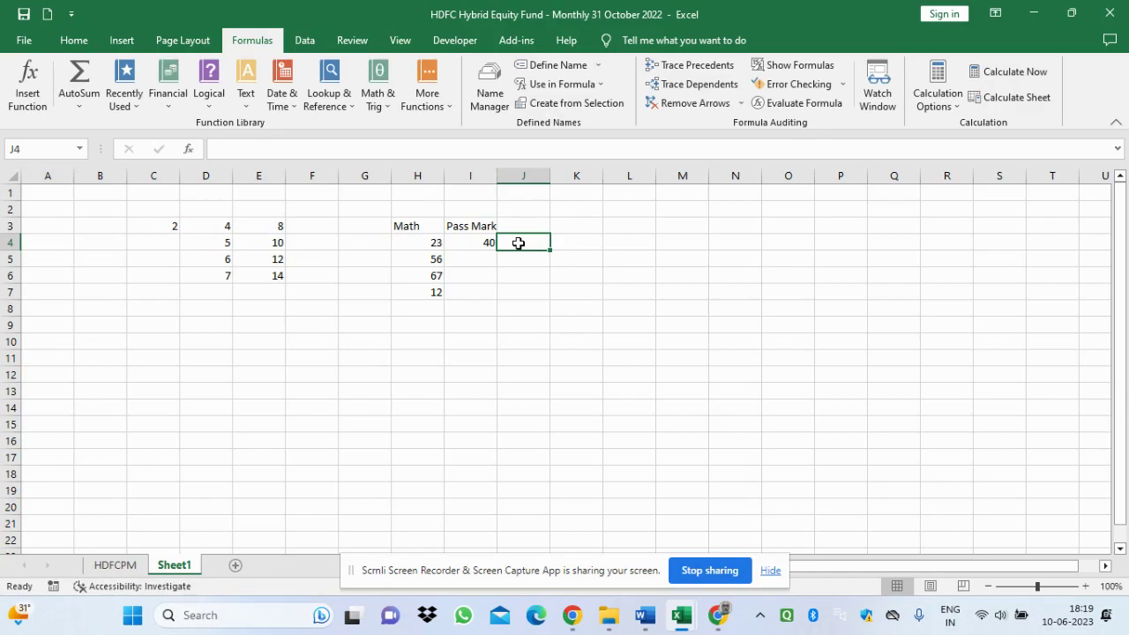
{"action": "type", "text": "="}
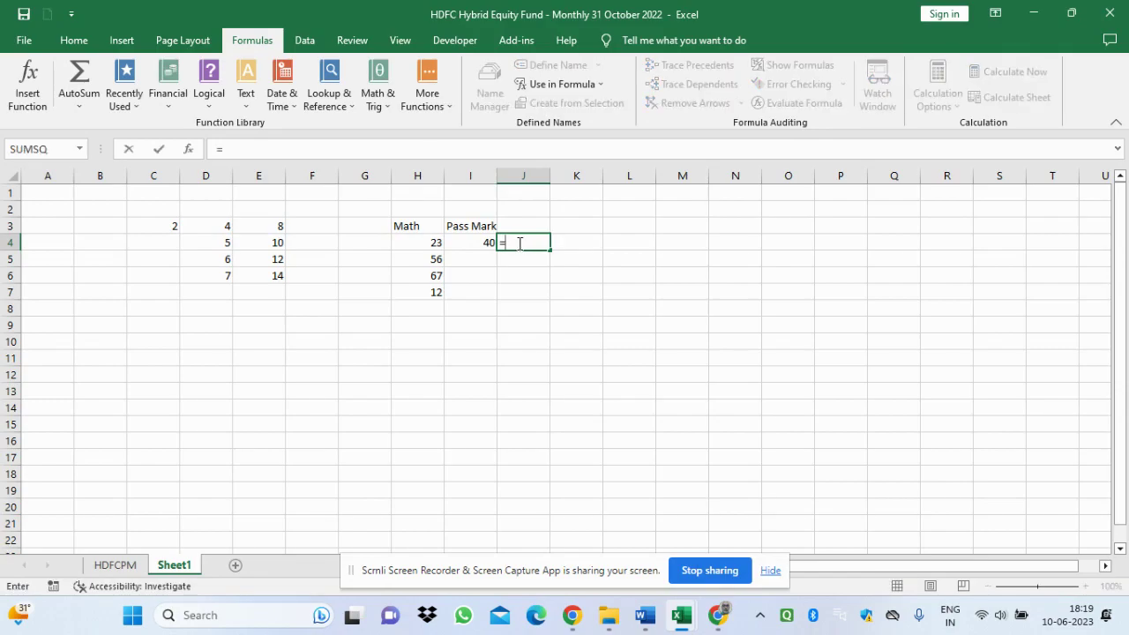
{"action": "type", "text": "if"}
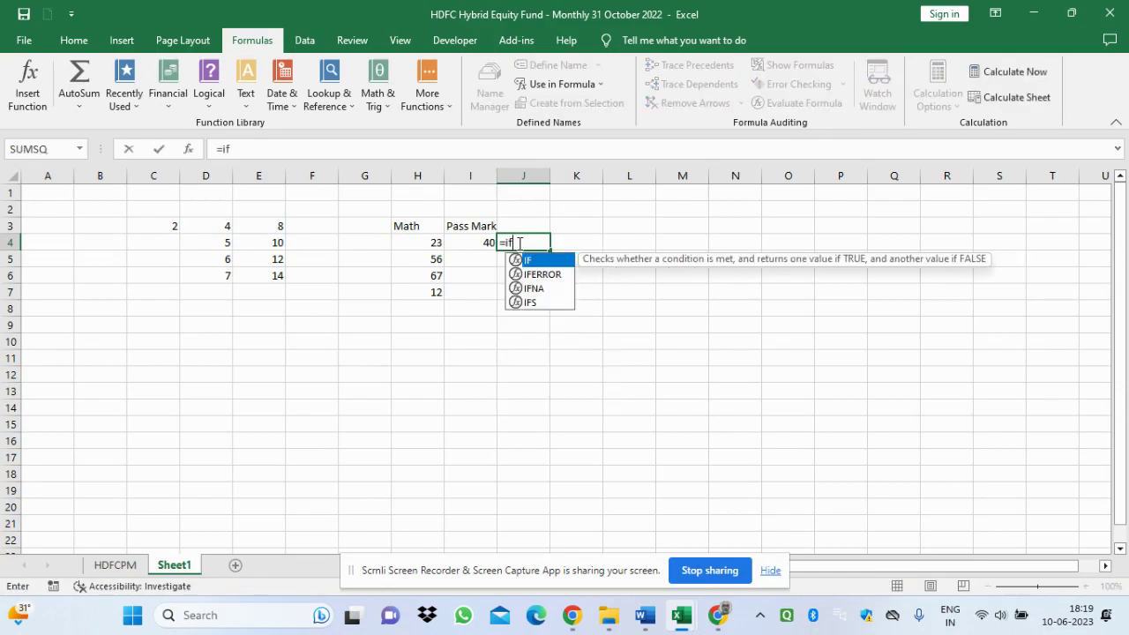
{"action": "type", "text": "("}
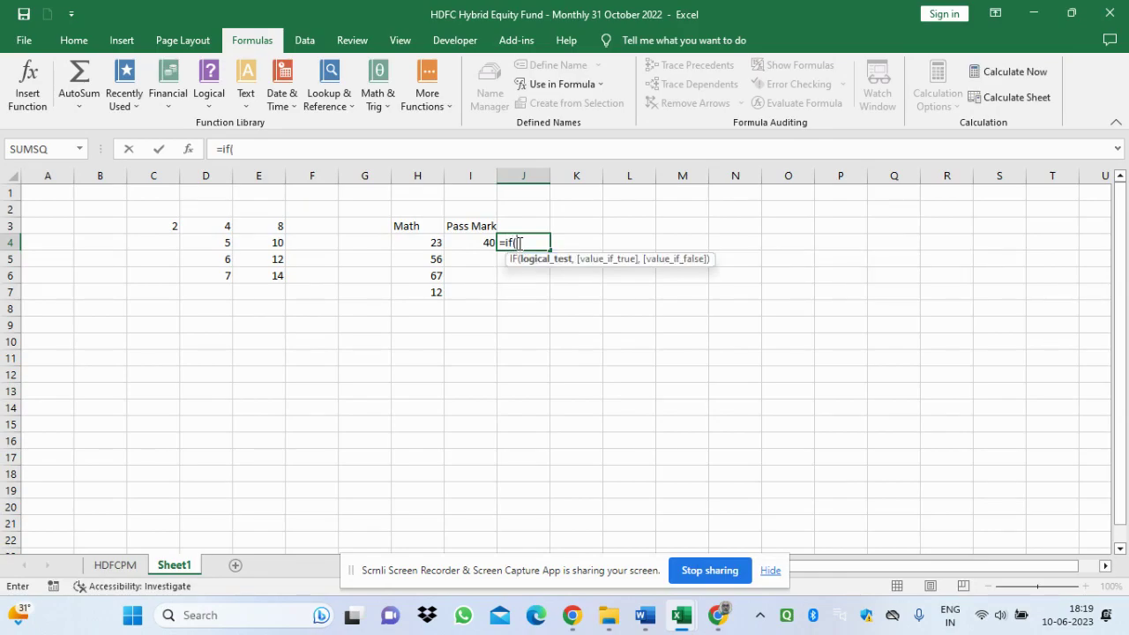
{"action": "left_click", "coordinate": [462, 242]}
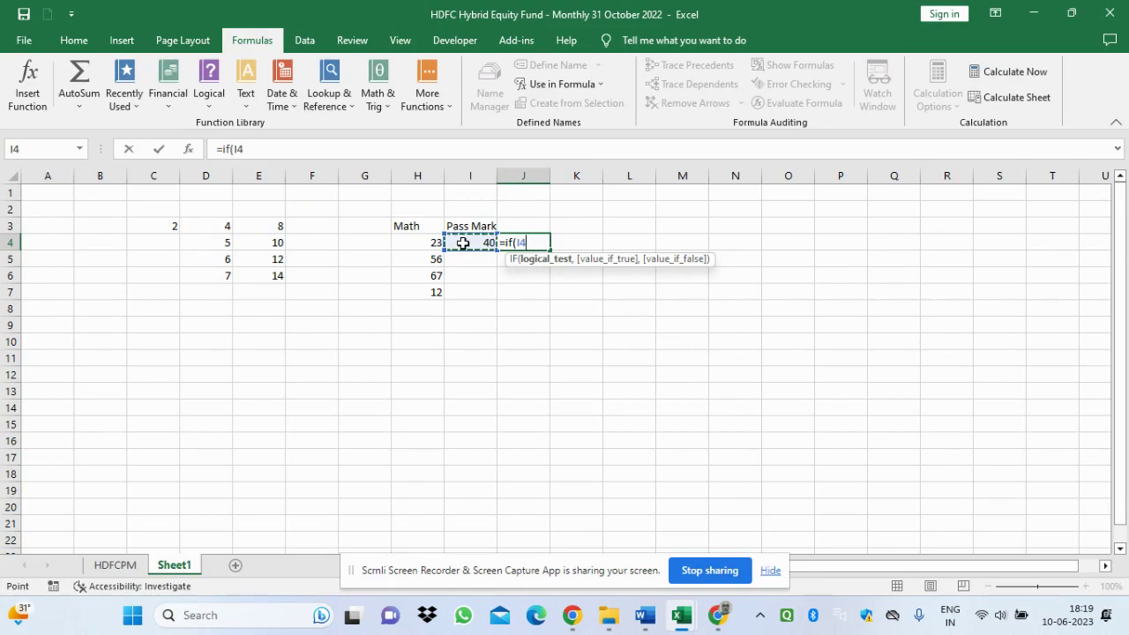
{"action": "type", "text": ">"}
{"action": "left_click", "coordinate": [428, 244]}
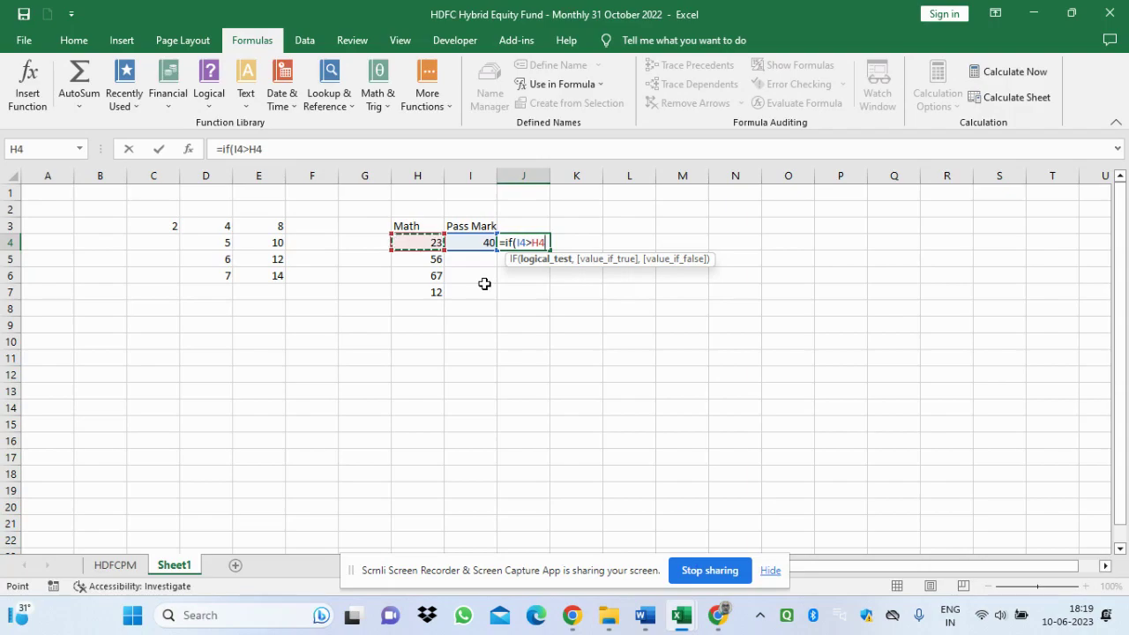
{"action": "type", "text": ","}
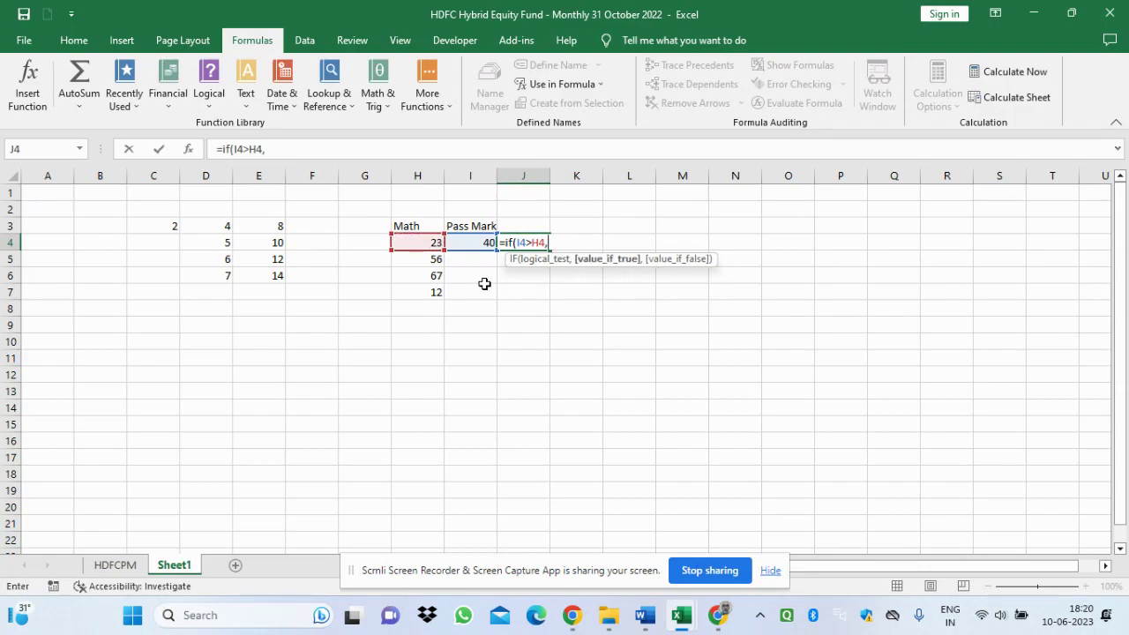
{"action": "type", "text": "\"F\","}
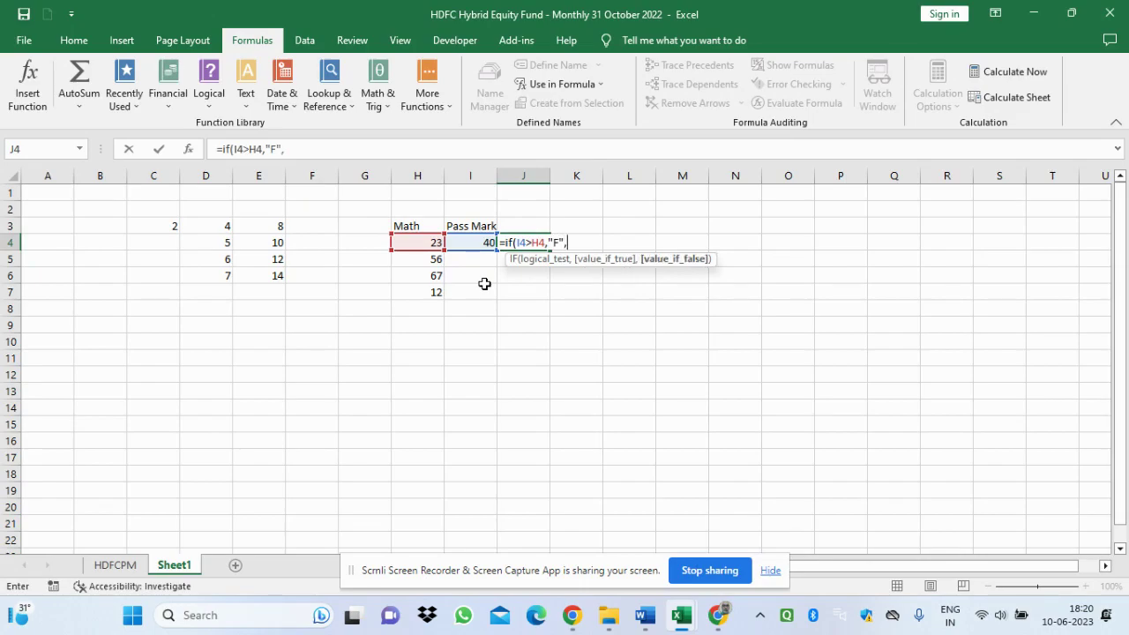
{"action": "type", "text": "\"P\")"}
{"action": "key", "text": "Return"}
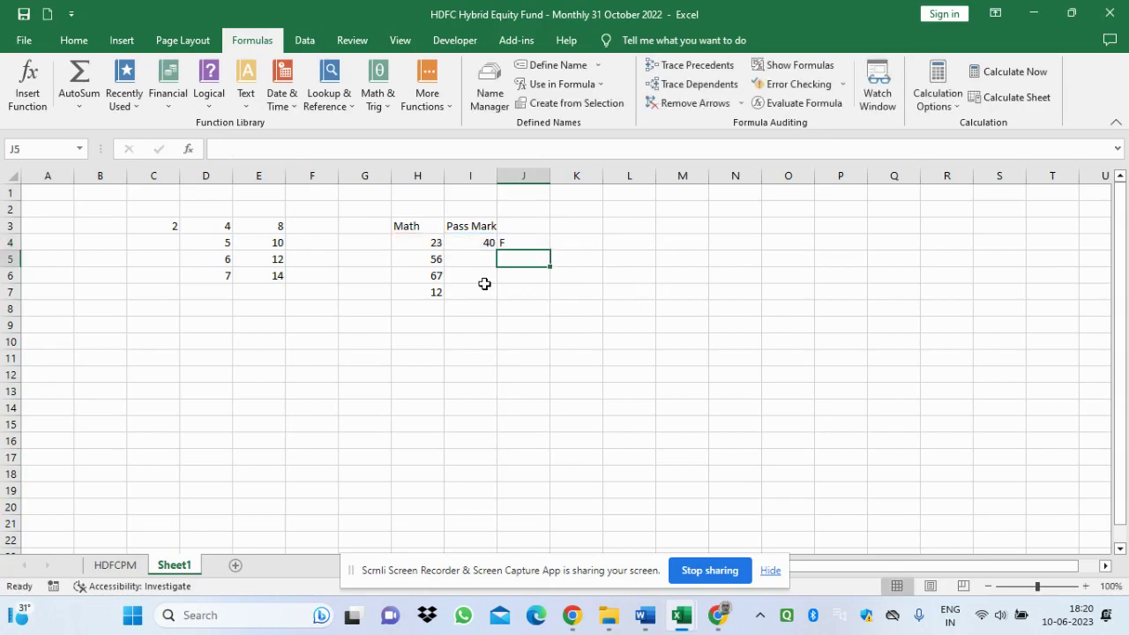
Make the I4 reference absolute in J4 so the formula reads =IF($I$4>H4,"F","P"), and fill it down to J7.
{"action": "left_click", "coordinate": [515, 242]}
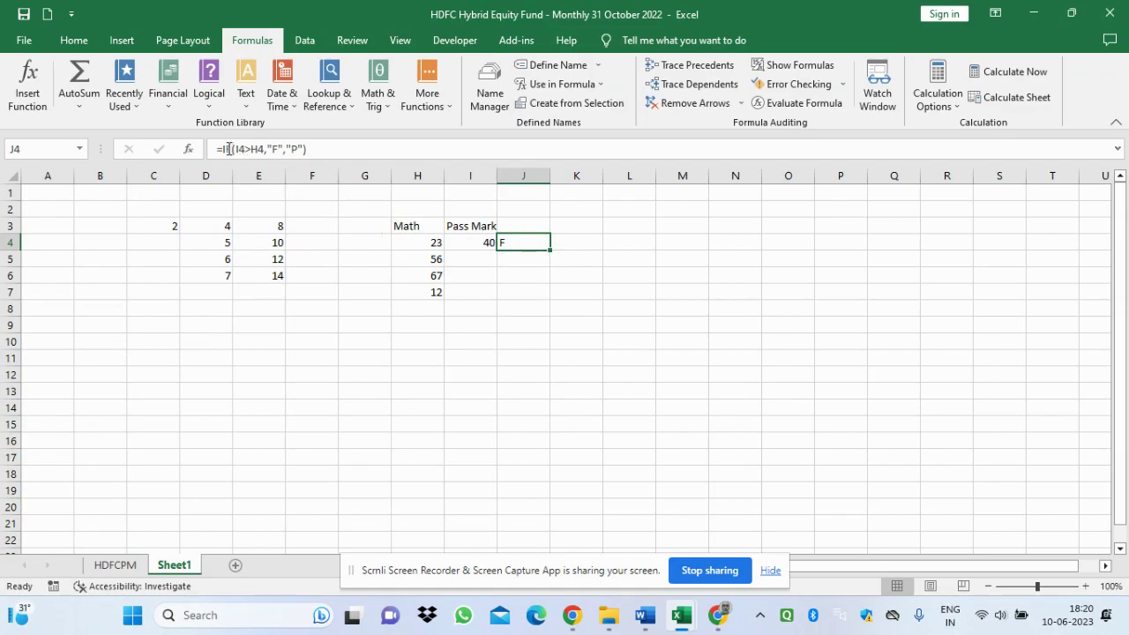
{"action": "left_click", "coordinate": [462, 244]}
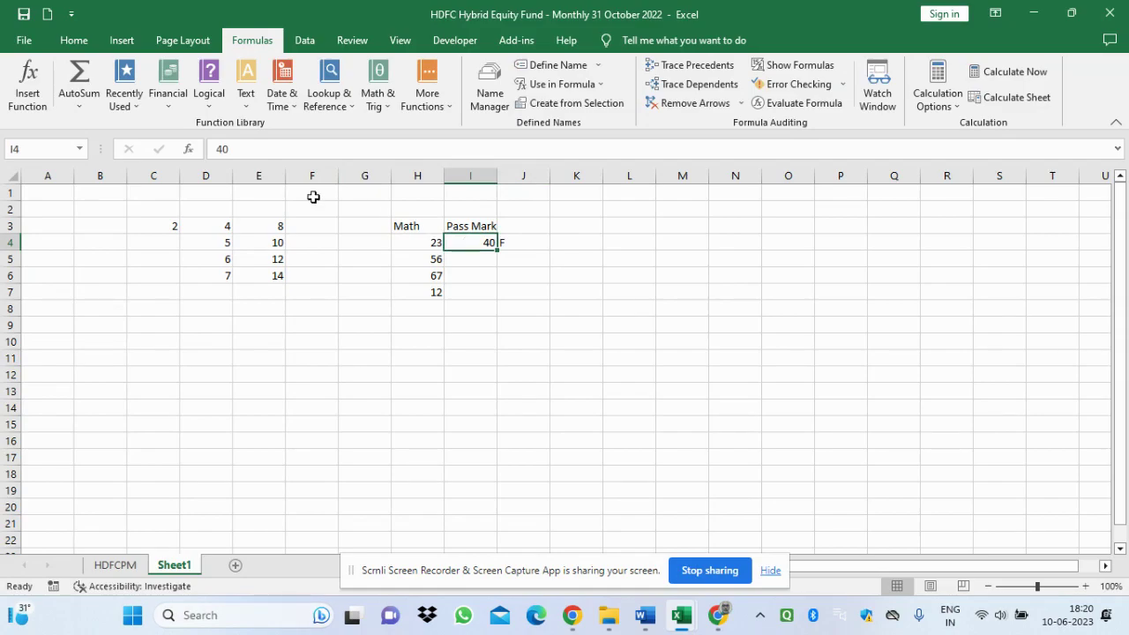
{"action": "left_click", "coordinate": [505, 243]}
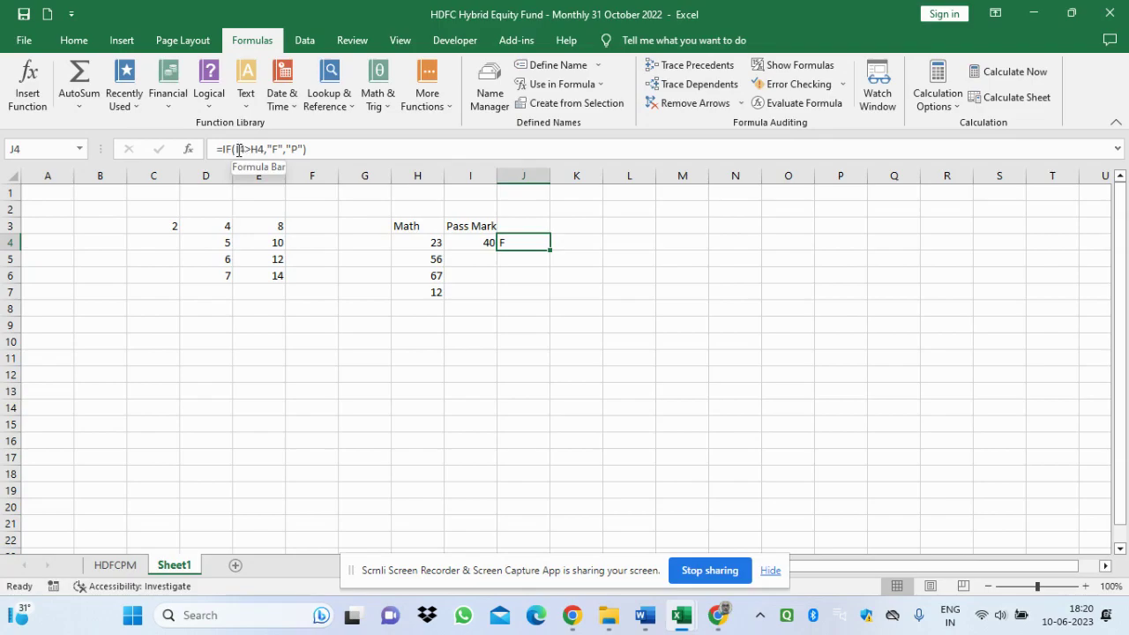
{"action": "left_click", "coordinate": [236, 149]}
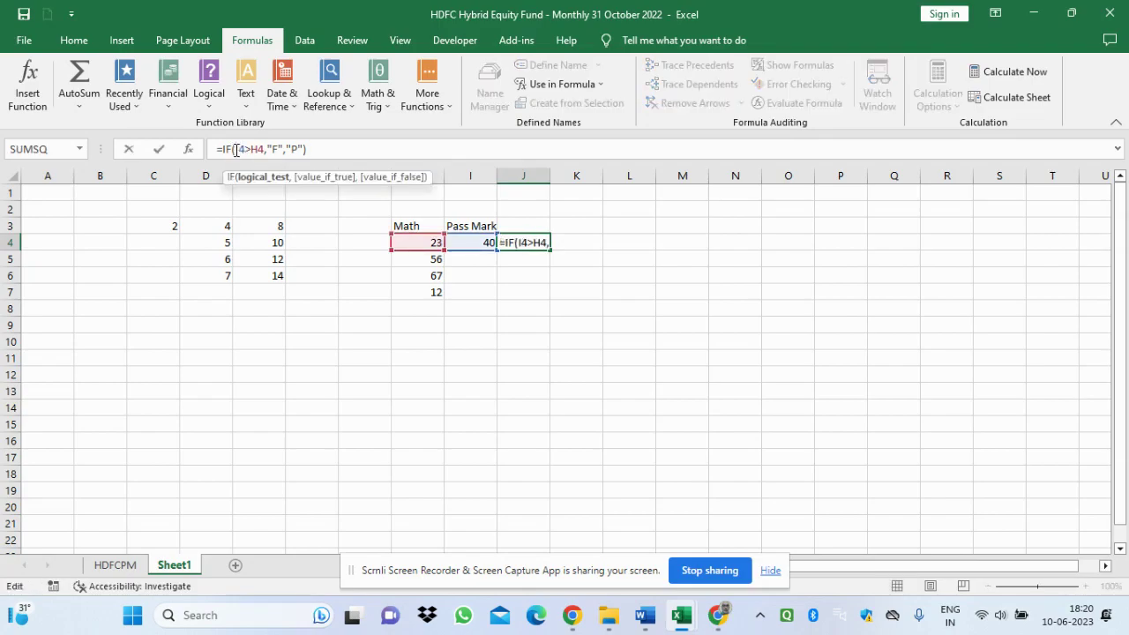
{"action": "type", "text": "$"}
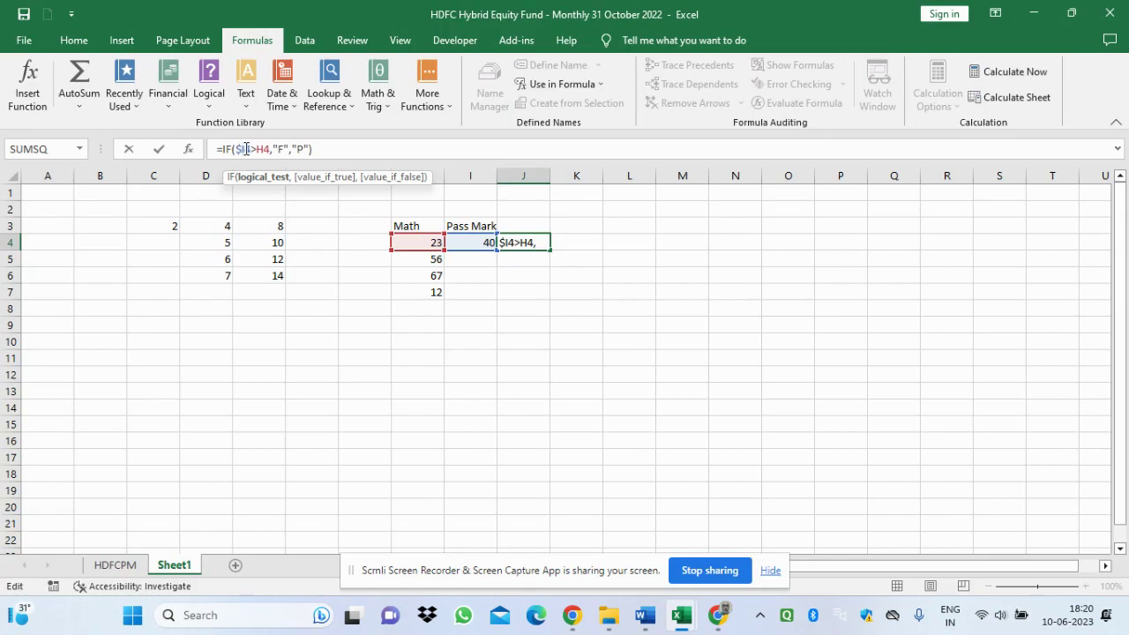
{"action": "left_click", "coordinate": [246, 148]}
{"action": "type", "text": "$"}
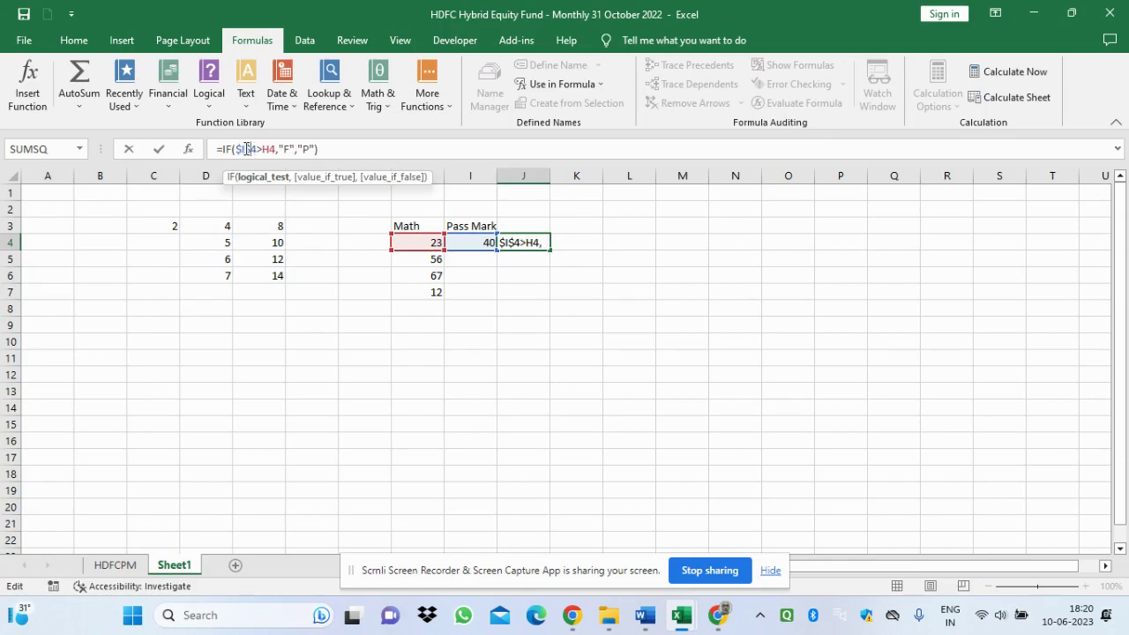
{"action": "key", "text": "Return"}
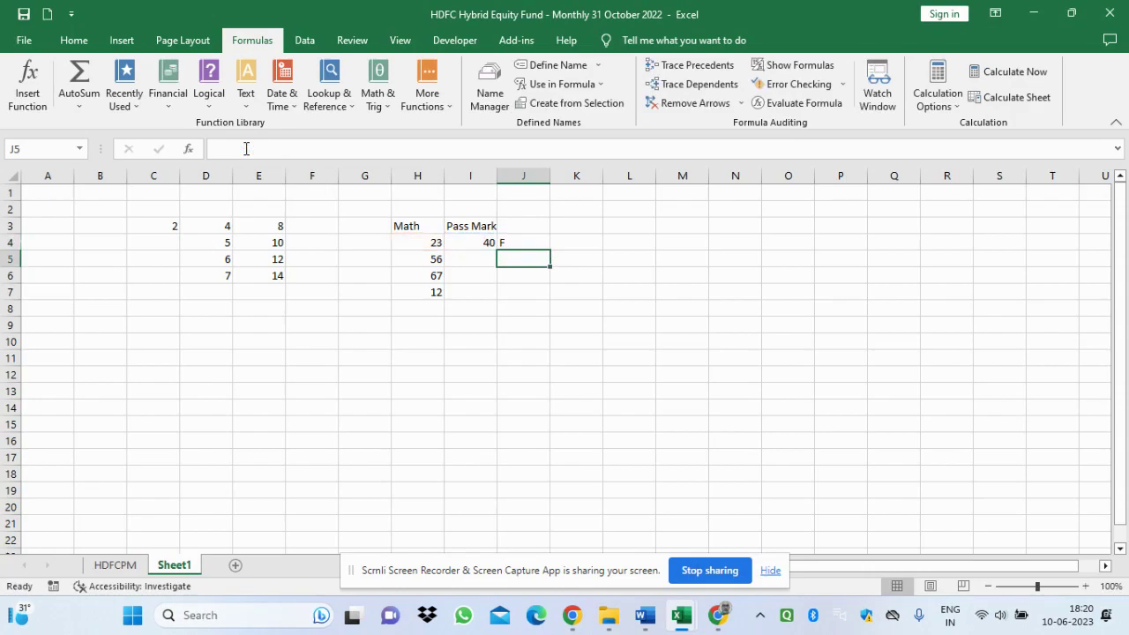
{"action": "left_click", "coordinate": [526, 242]}
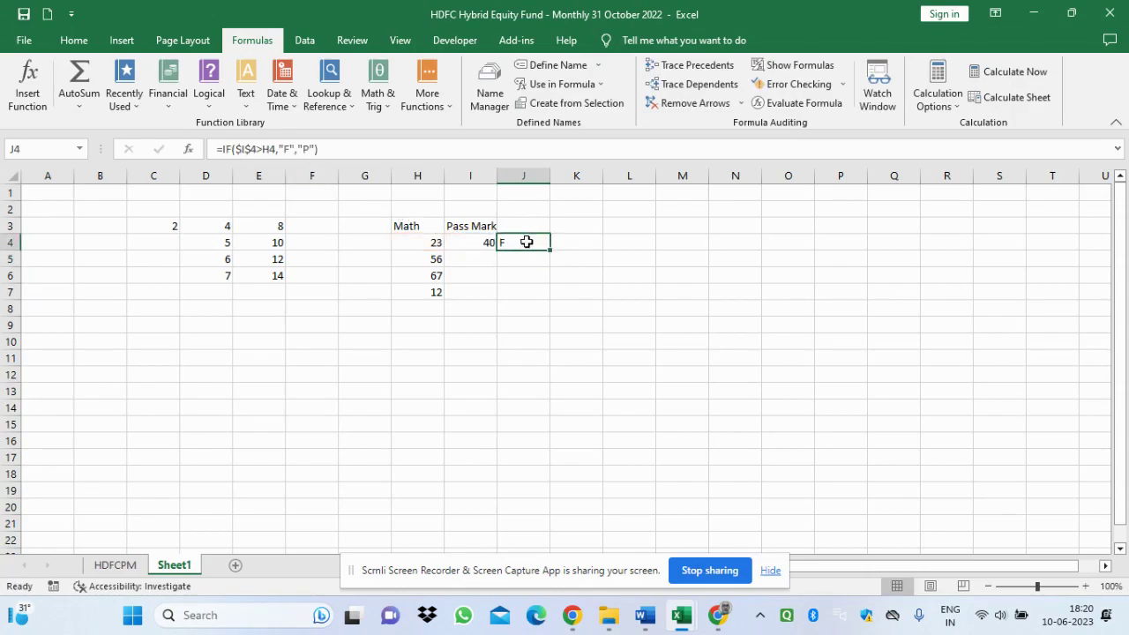
{"action": "left_click_drag", "start_coordinate": [549, 250], "coordinate": [549, 293]}
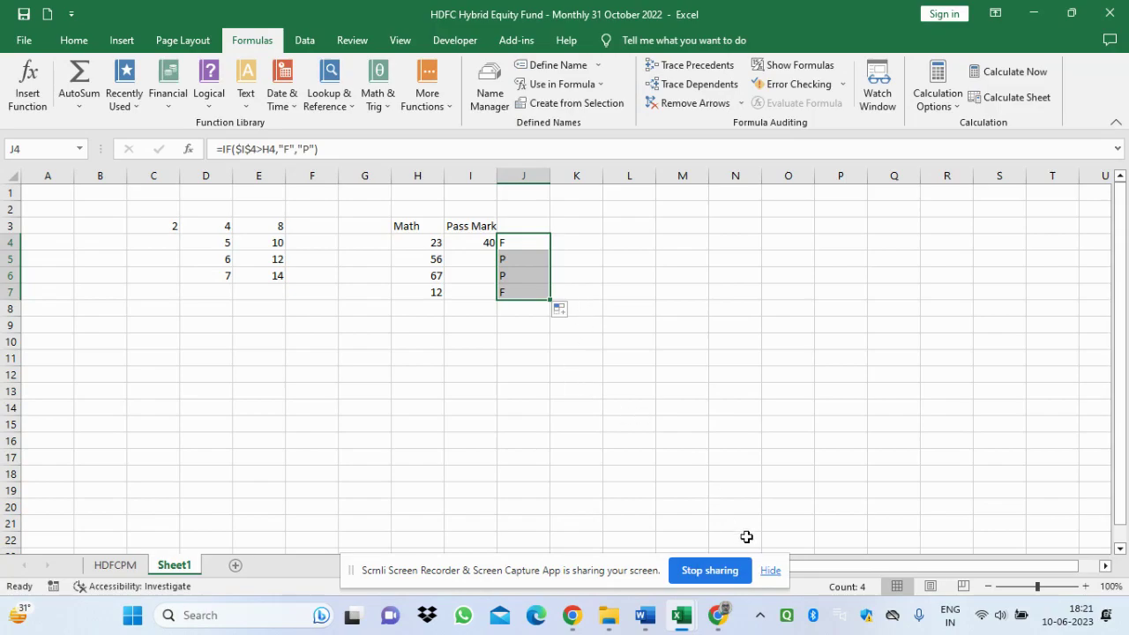
Hide the screen-sharing notice and switch to the start of the equity list on the HDFCPM sheet.
{"action": "left_click", "coordinate": [769, 572]}
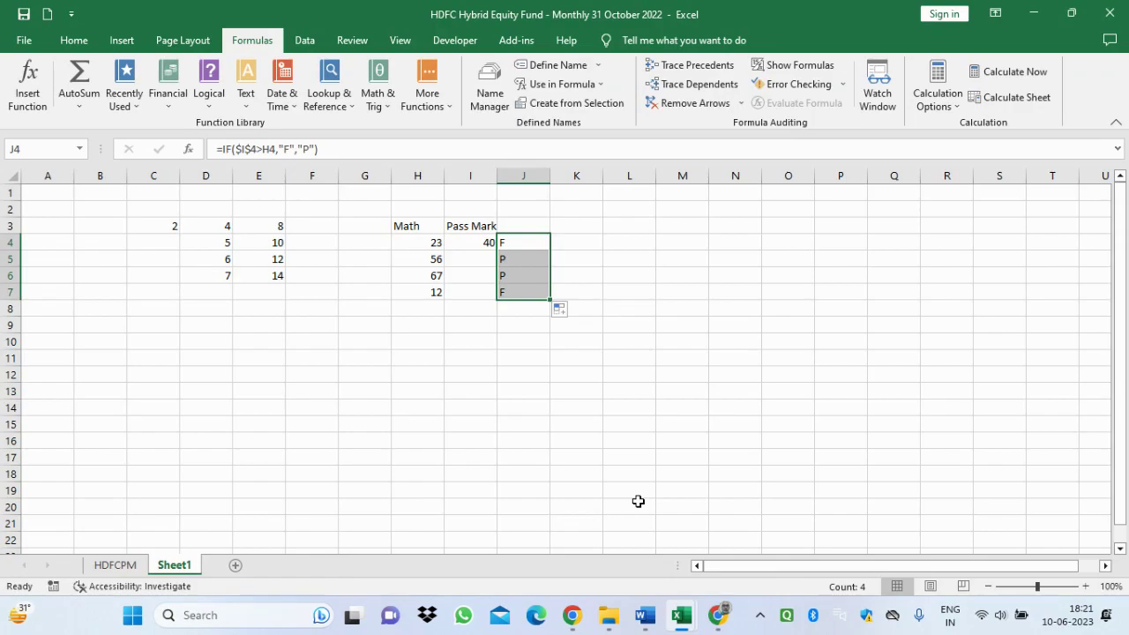
{"action": "left_click", "coordinate": [116, 566]}
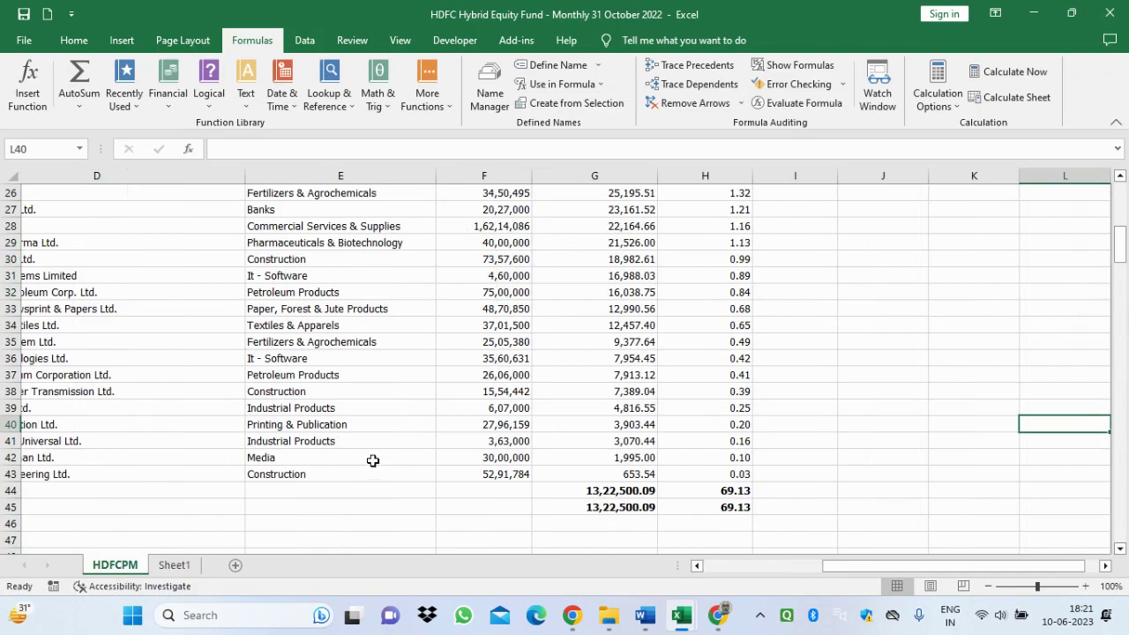
{"action": "left_click_drag", "start_coordinate": [833, 566], "coordinate": [723, 567]}
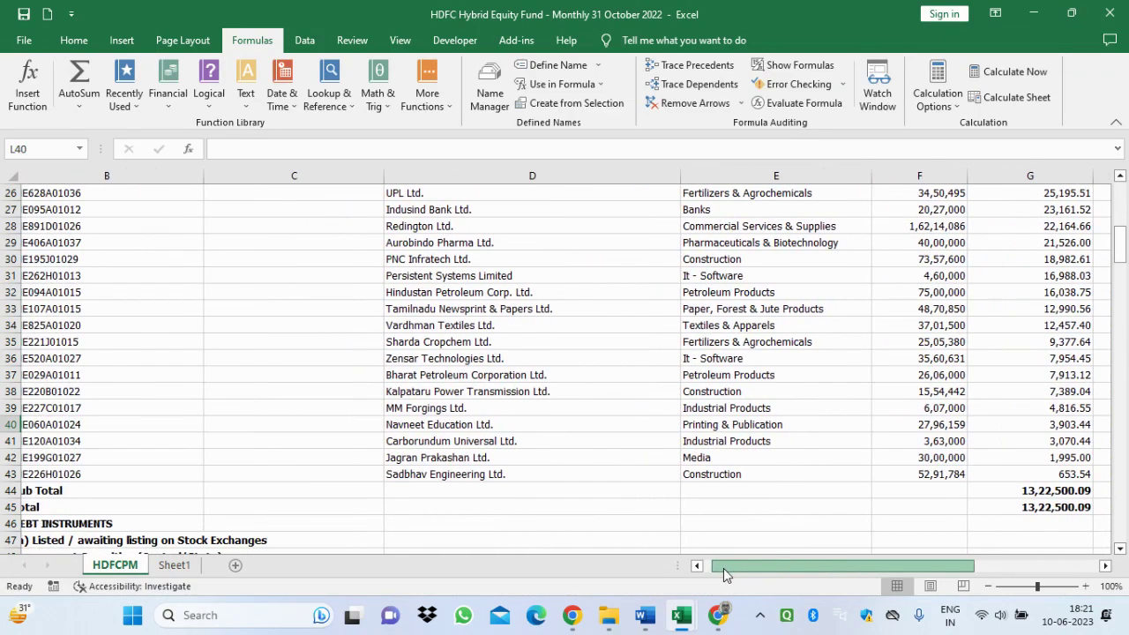
{"action": "left_click_drag", "start_coordinate": [1120, 255], "coordinate": [1124, 222]}
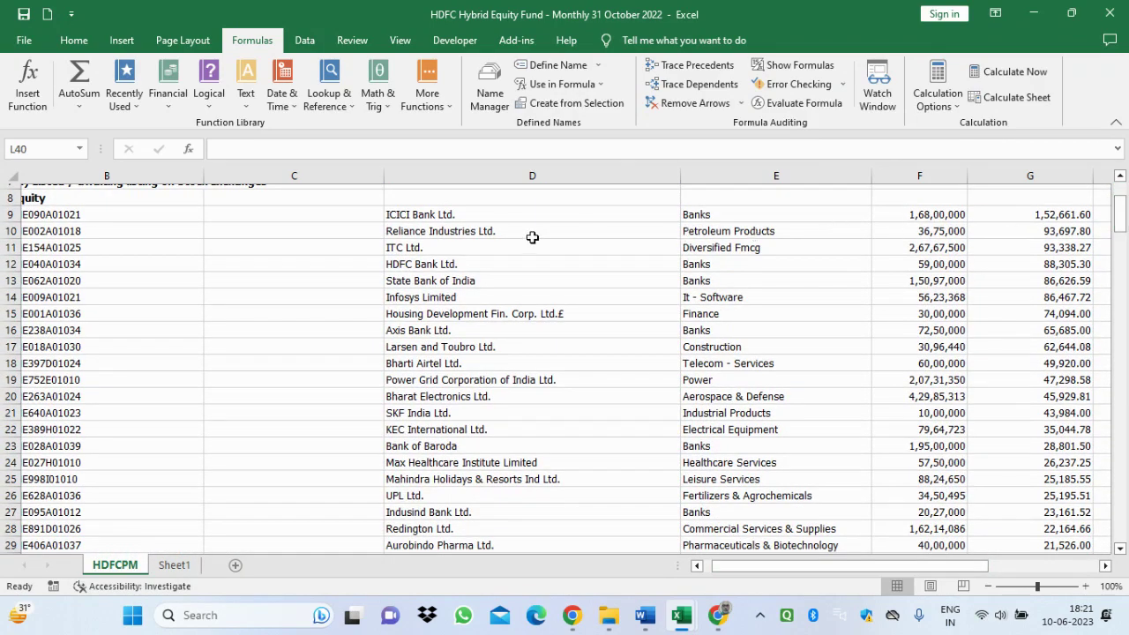
{"action": "left_click_drag", "start_coordinate": [1123, 215], "coordinate": [1124, 212]}
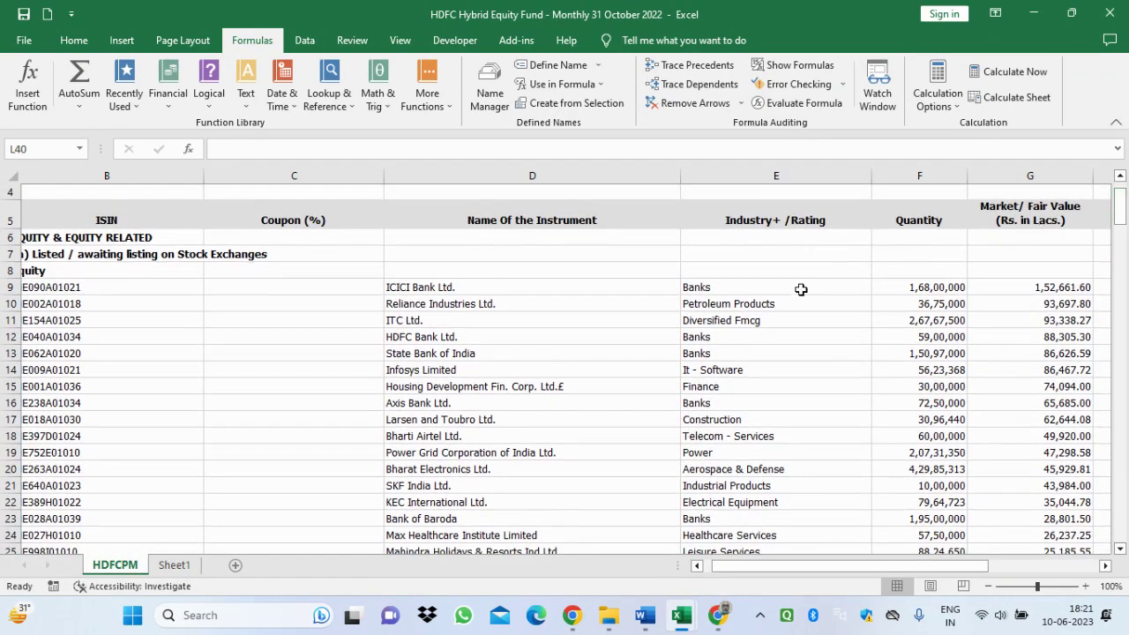
Sort the instrument names in D9:D43 from A to Z, continuing with the current selection only, and undo the sort.
{"action": "left_click_drag", "start_coordinate": [734, 294], "coordinate": [781, 529]}
{"action": "left_click_drag", "start_coordinate": [429, 227], "coordinate": [527, 450]}
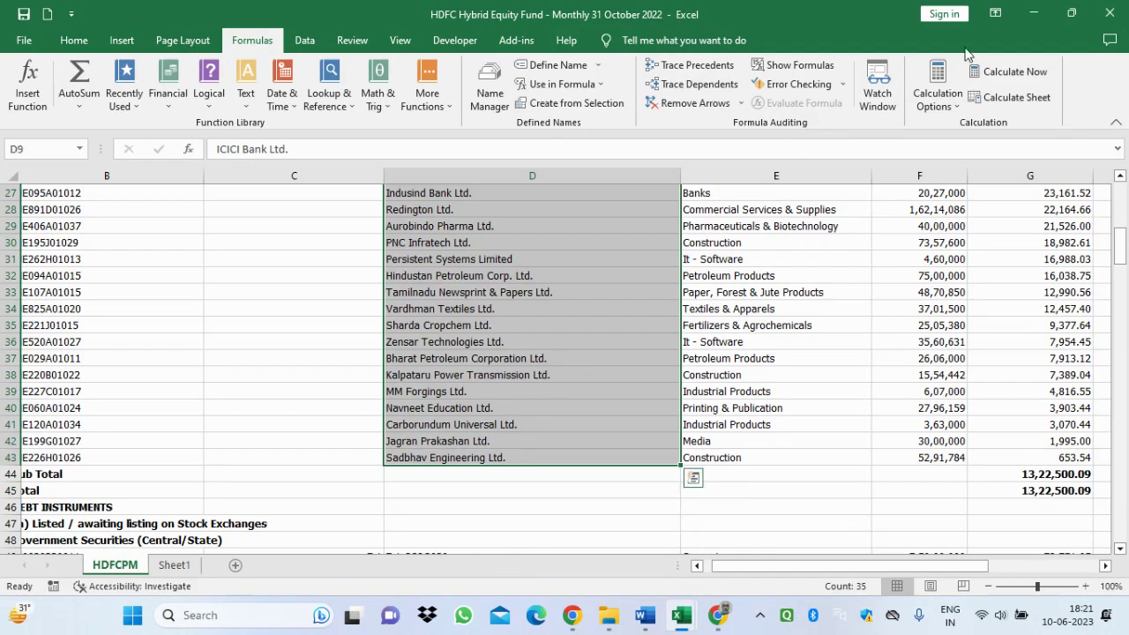
{"action": "left_click", "coordinate": [74, 46]}
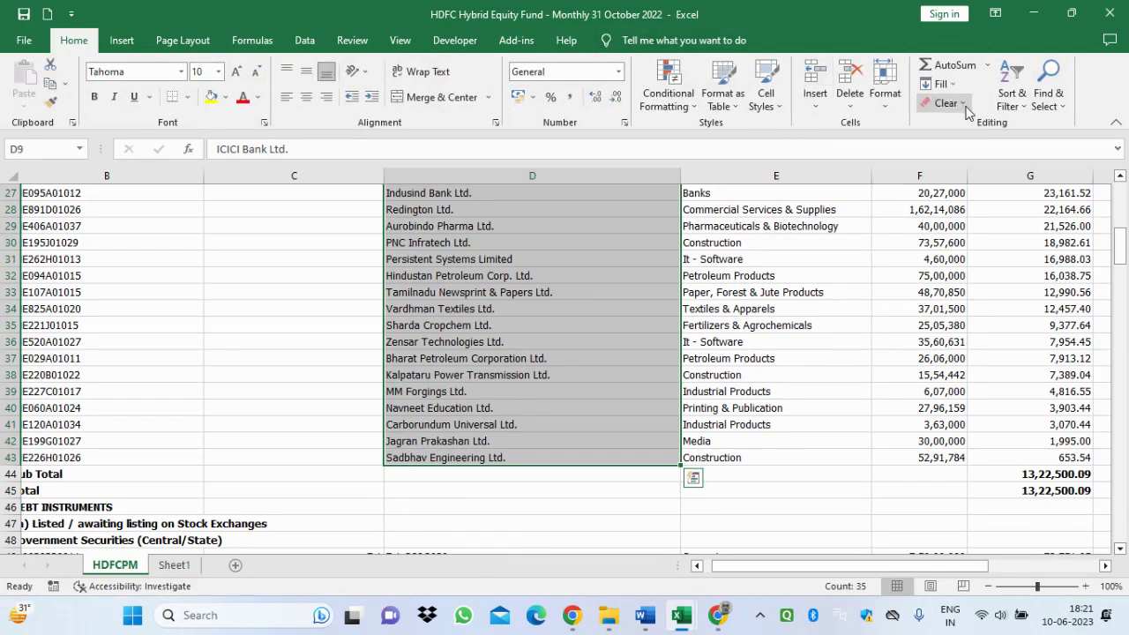
{"action": "left_click", "coordinate": [1027, 115]}
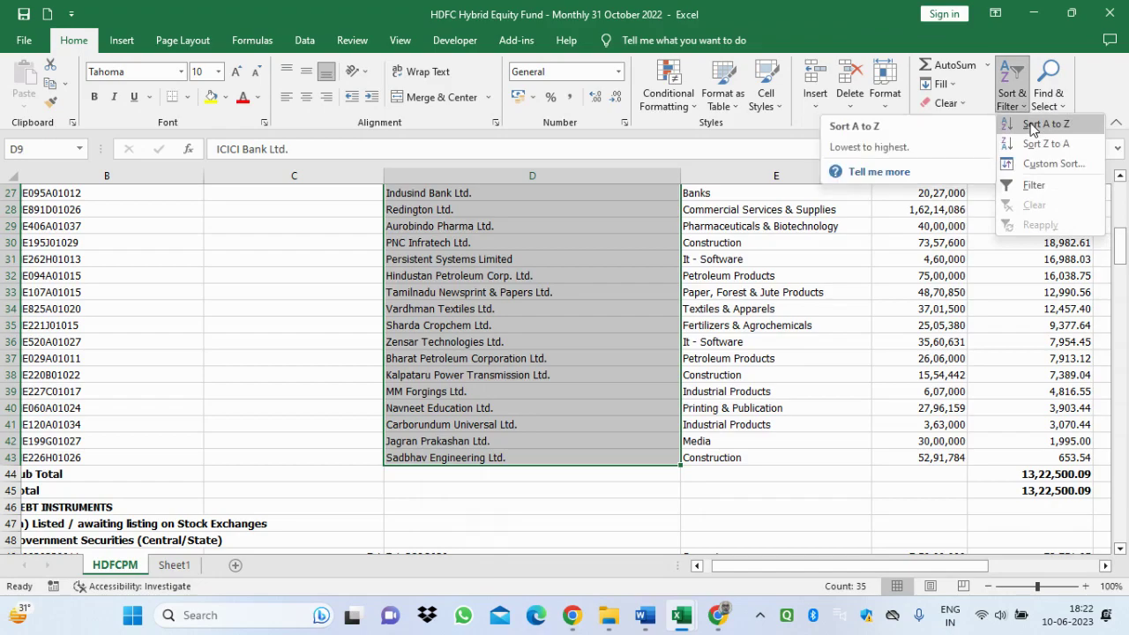
{"action": "left_click", "coordinate": [1032, 124]}
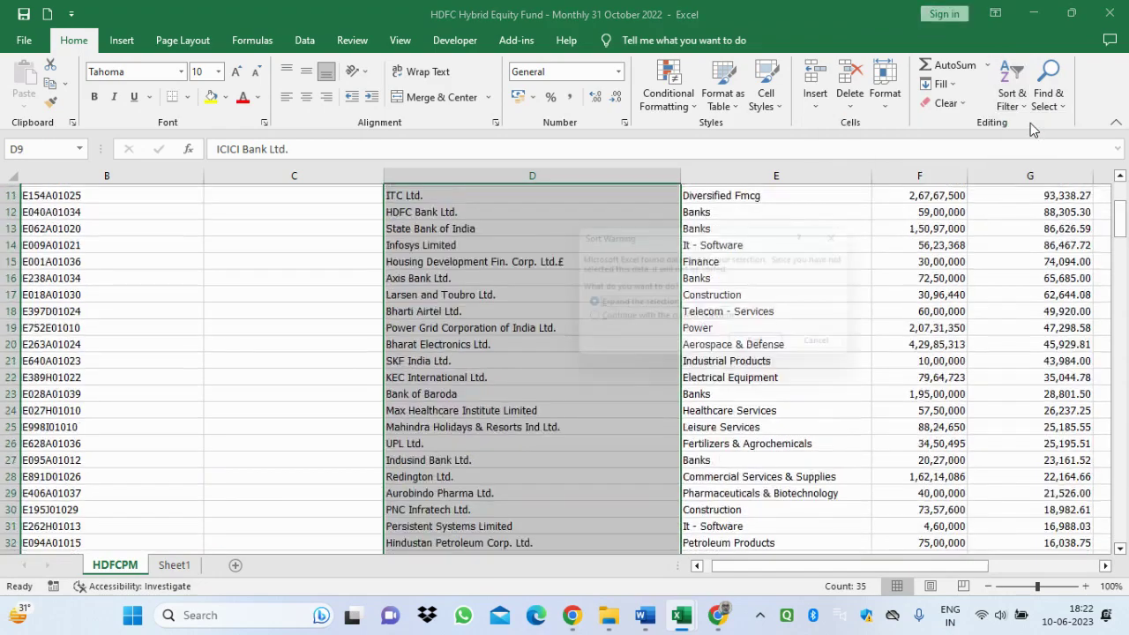
{"action": "left_click", "coordinate": [686, 323]}
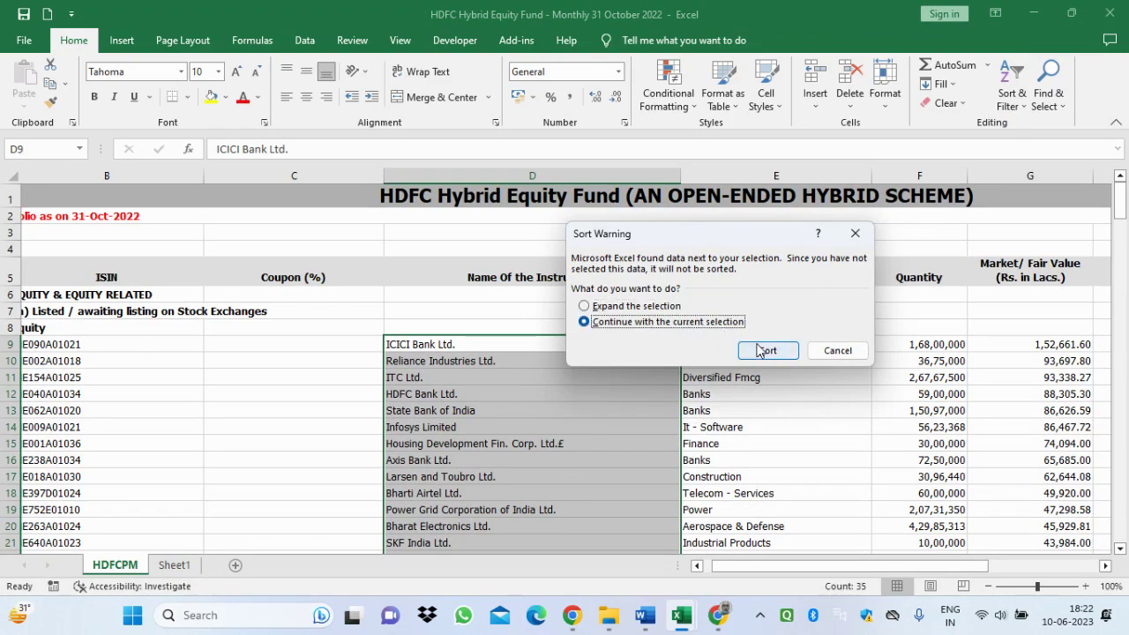
{"action": "left_click", "coordinate": [764, 350]}
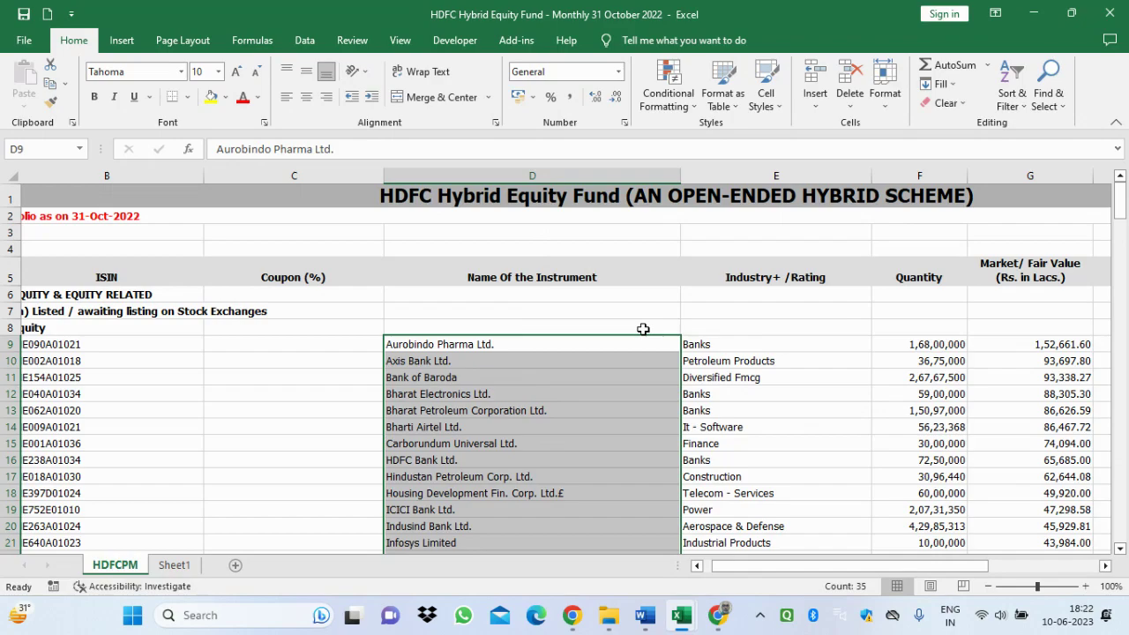
{"action": "key", "text": "ctrl+z"}
{"action": "key", "text": "ctrl+q"}
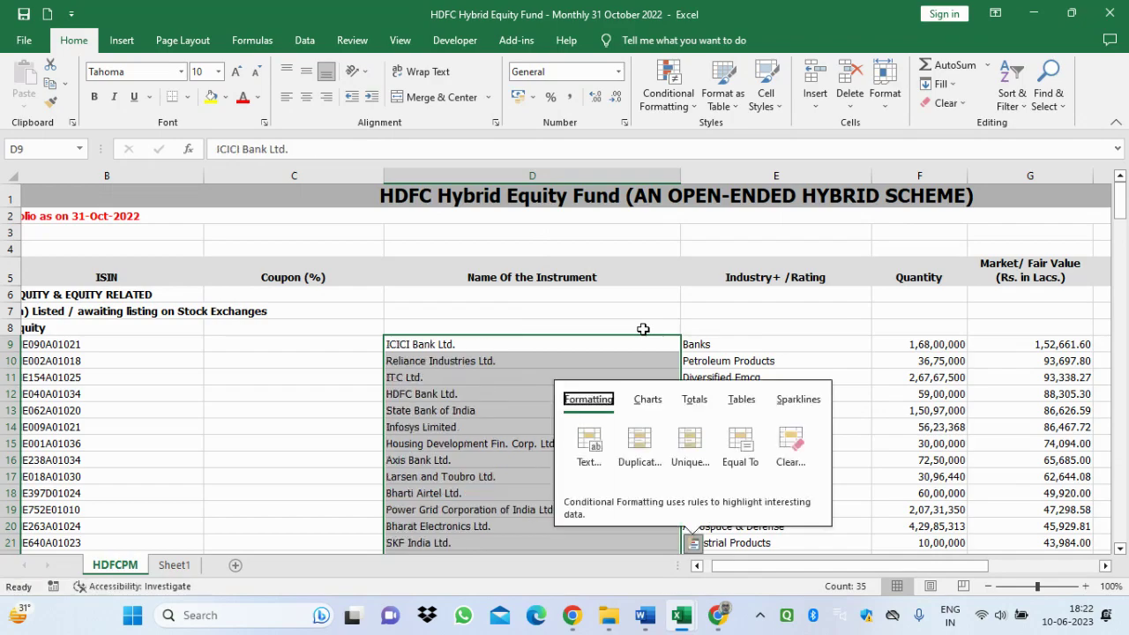
Add filters to the portfolio table's header row B5:J5.
{"action": "left_click", "coordinate": [757, 299]}
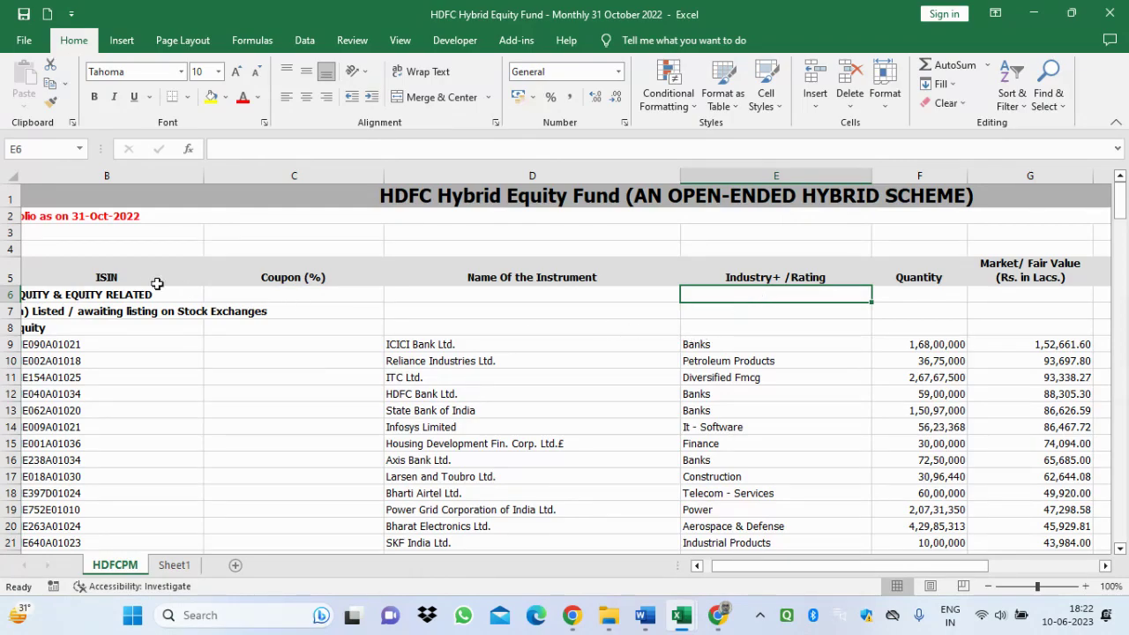
{"action": "left_click_drag", "start_coordinate": [89, 278], "coordinate": [653, 279]}
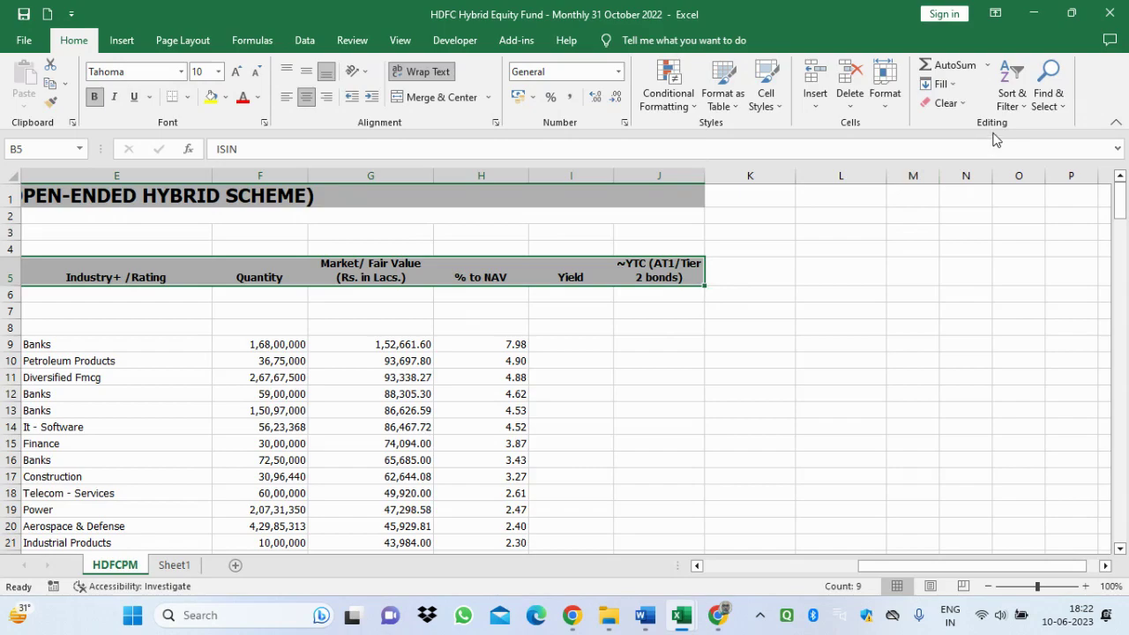
{"action": "left_click", "coordinate": [1021, 104]}
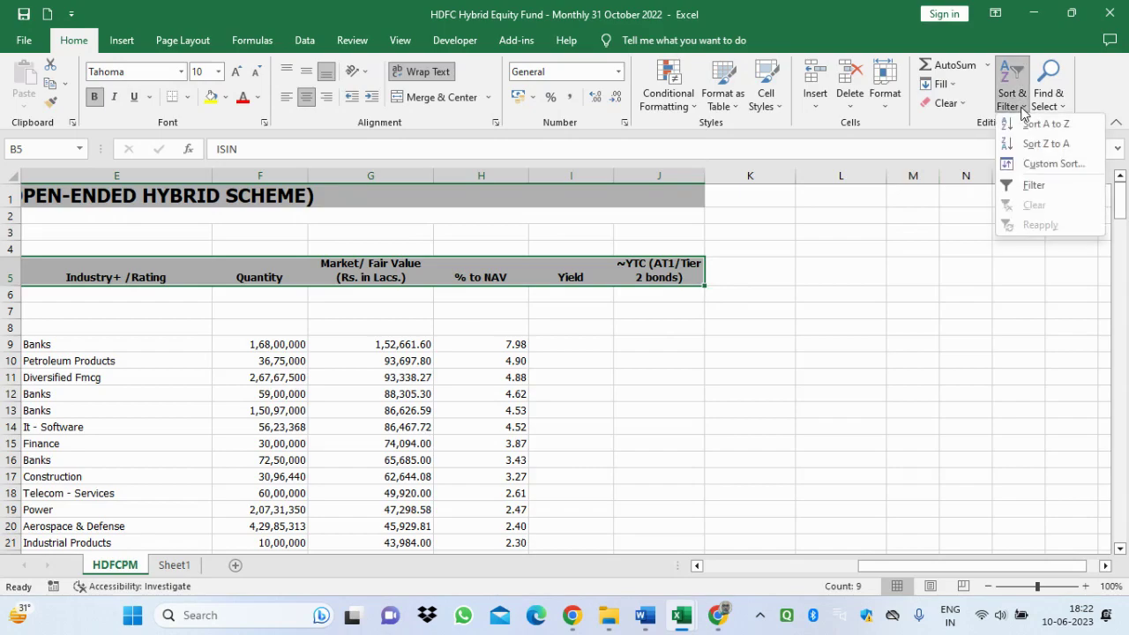
{"action": "left_click", "coordinate": [1032, 185]}
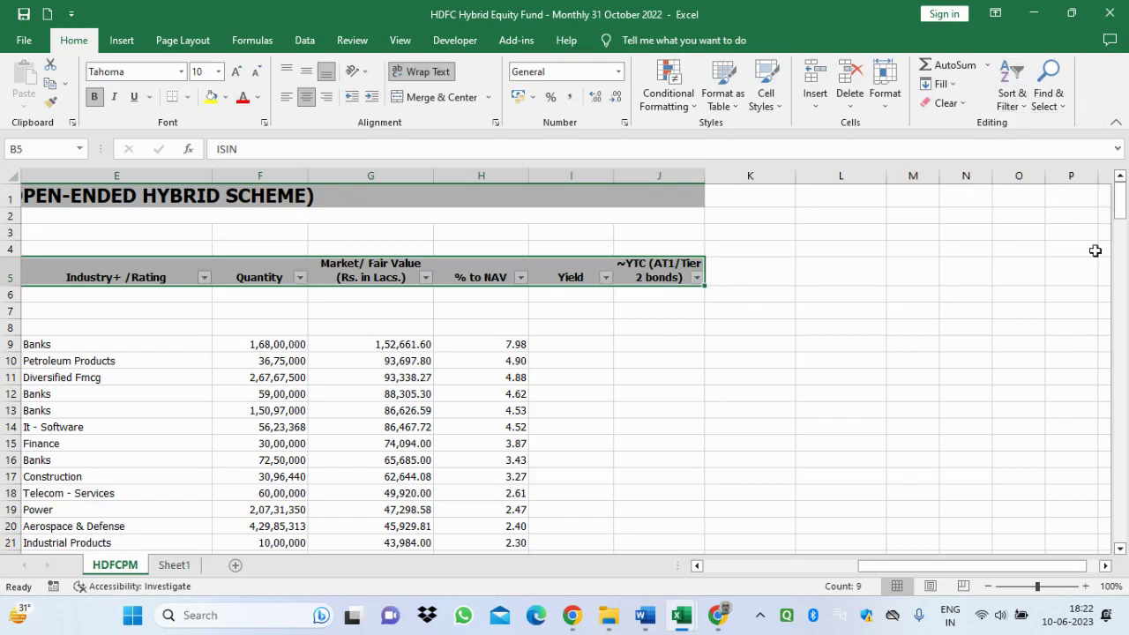
Filter the Industry+ /Rating column to show only the Banks entries.
{"action": "left_click_drag", "start_coordinate": [970, 565], "coordinate": [832, 587]}
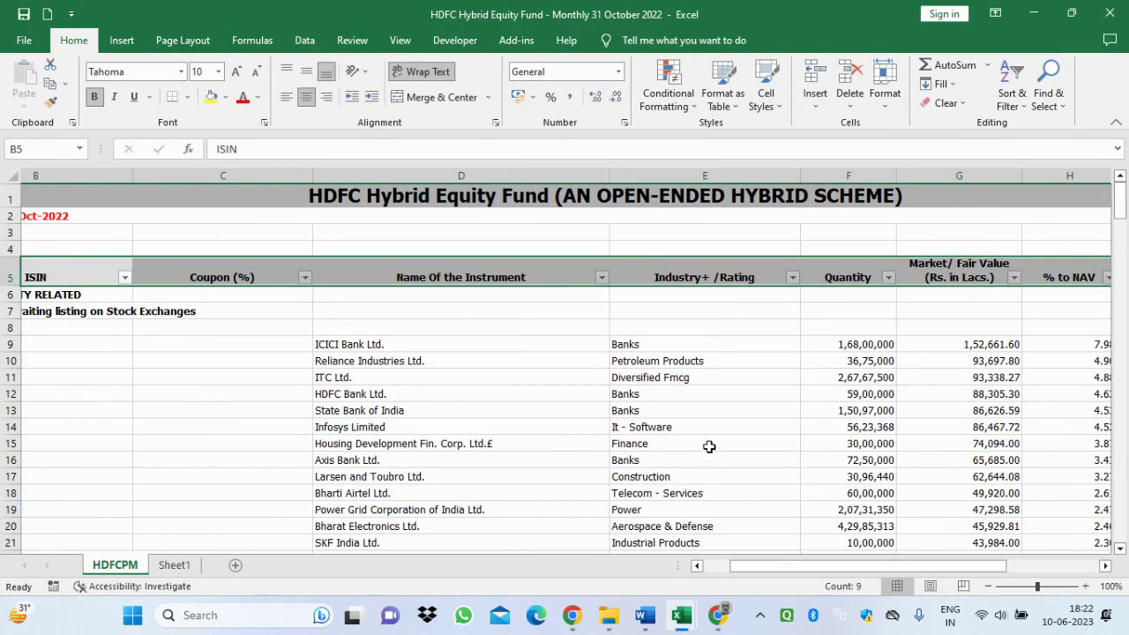
{"action": "left_click", "coordinate": [793, 278]}
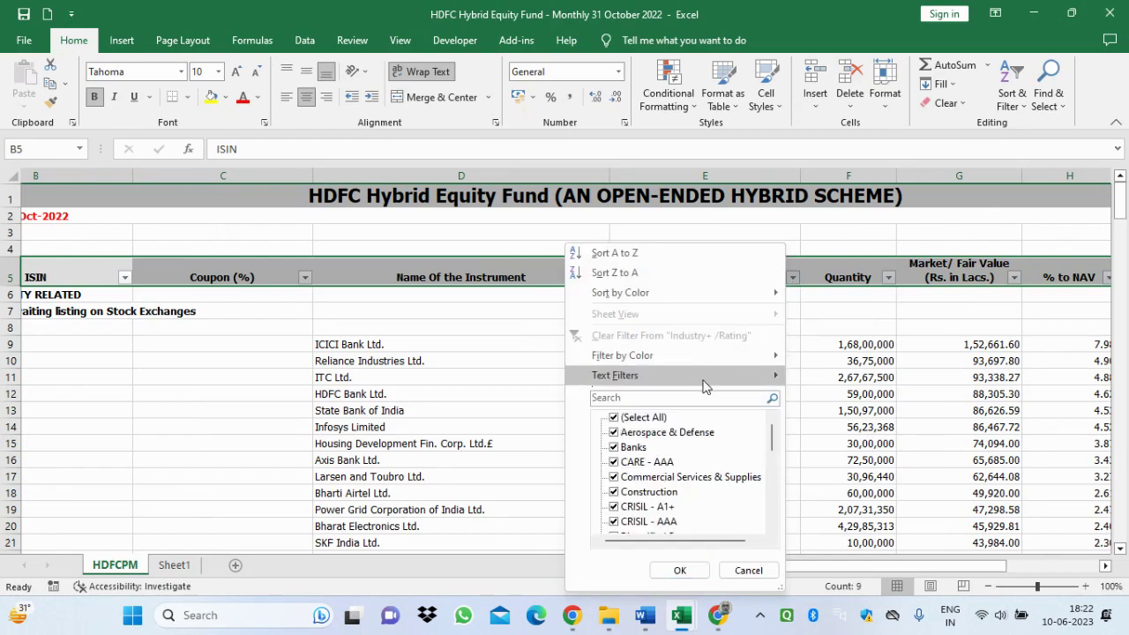
{"action": "left_click", "coordinate": [617, 420]}
{"action": "left_click", "coordinate": [616, 419]}
{"action": "left_click", "coordinate": [614, 447]}
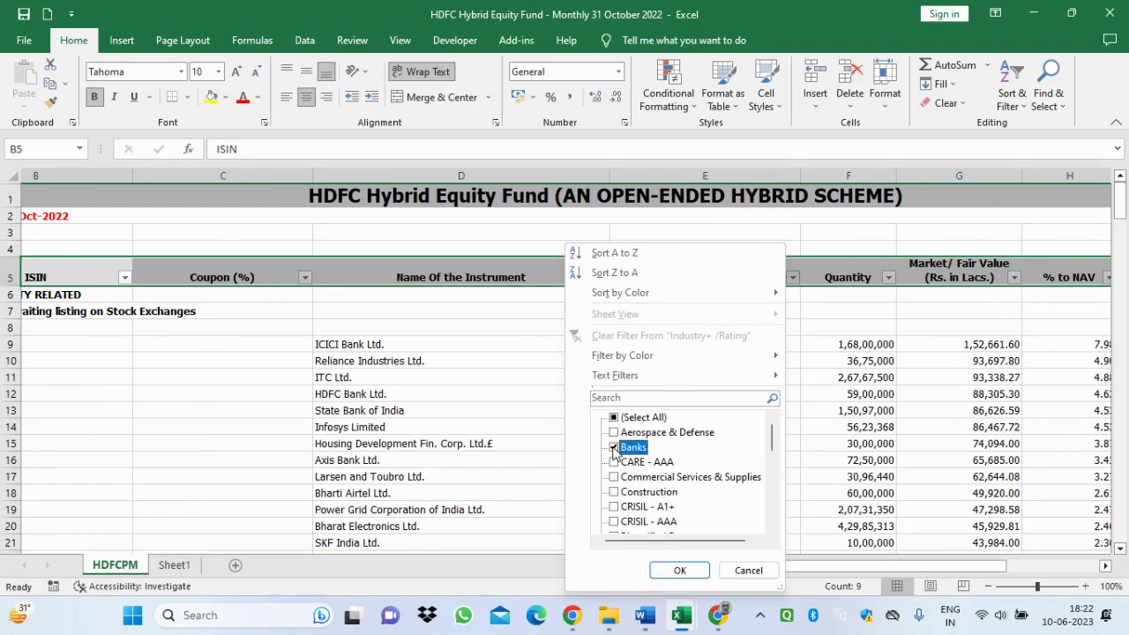
{"action": "left_click", "coordinate": [675, 571]}
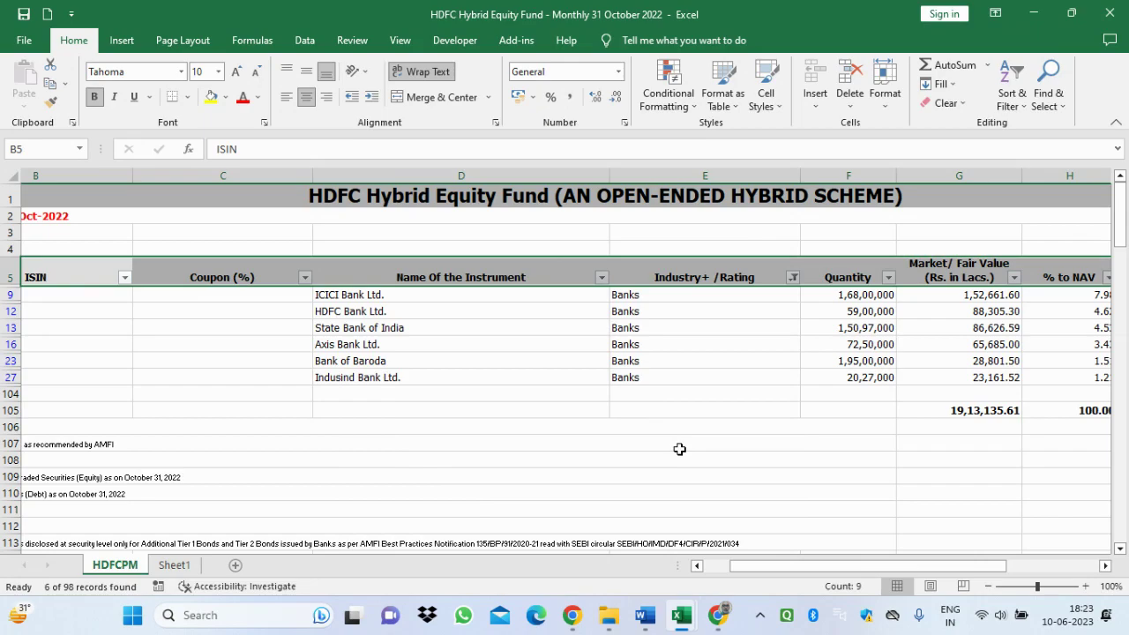
Undo the Banks filter and remove the filters from the header row.
{"action": "key", "text": "ctrl+z"}
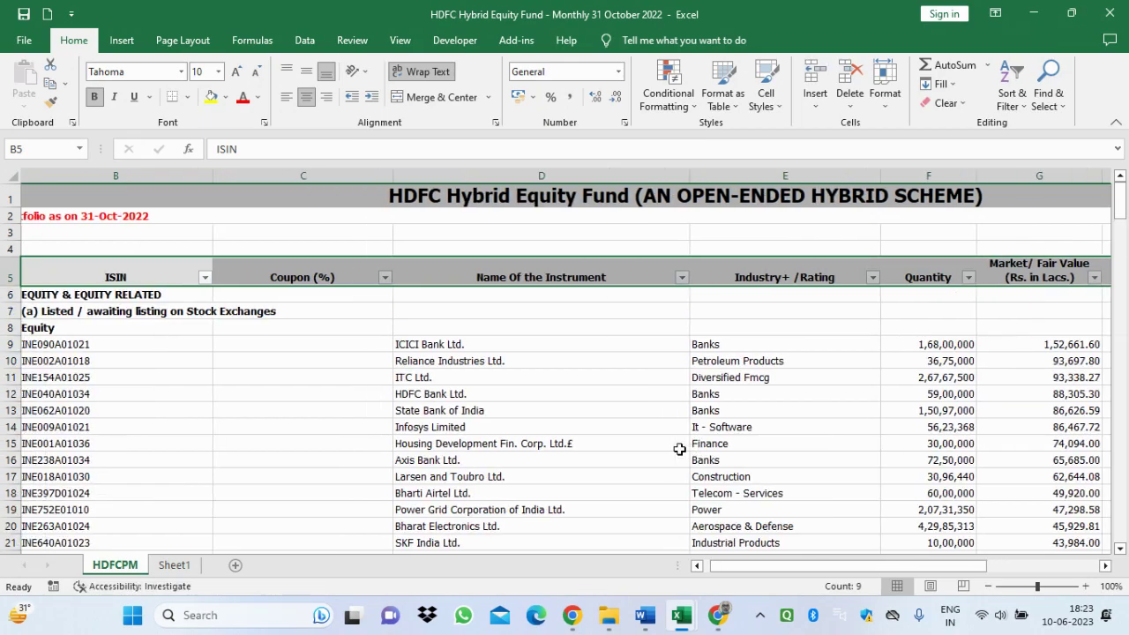
{"action": "key", "text": "ctrl+shift+l"}
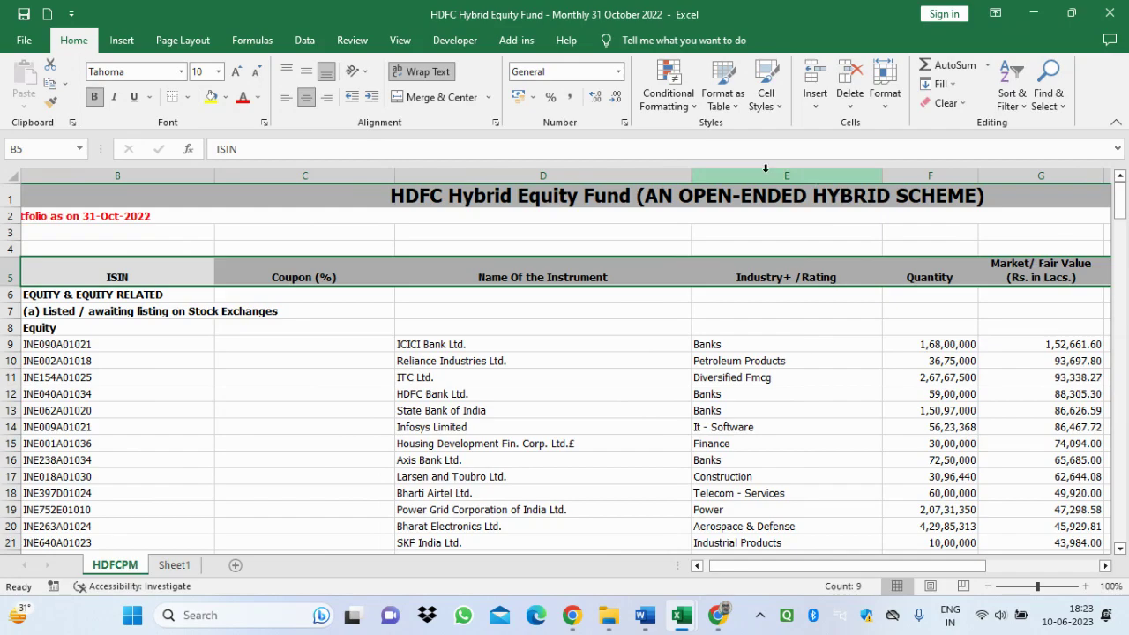
Insert a 3-D clustered column chart of the quantities and market values in F9:G43, and delete the chart.
{"action": "left_click_drag", "start_coordinate": [886, 570], "coordinate": [957, 567]}
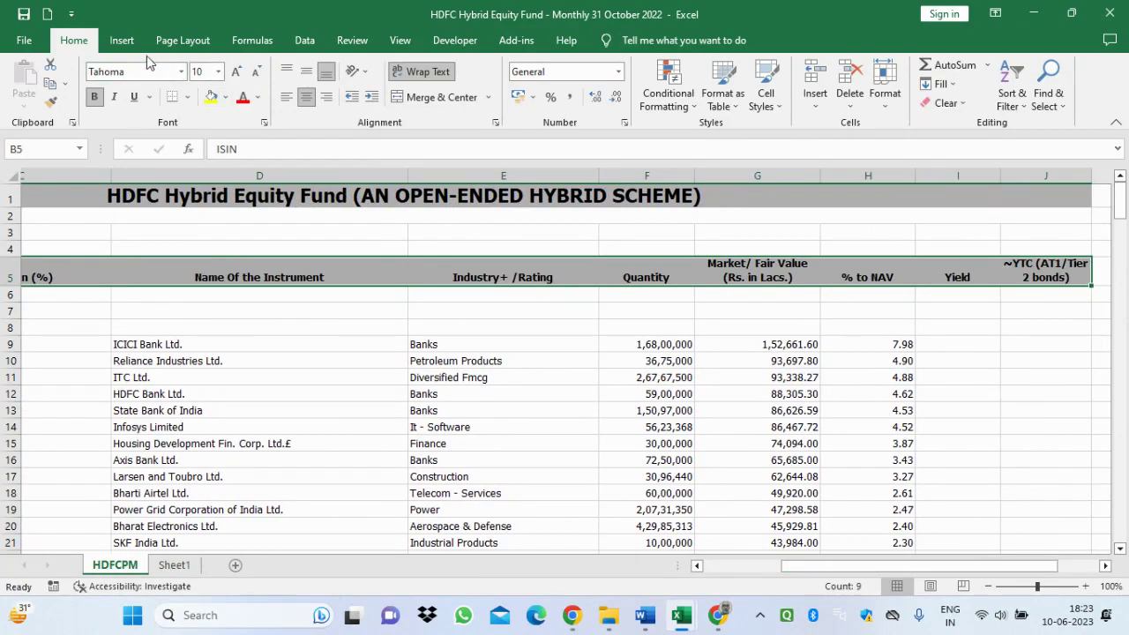
{"action": "left_click", "coordinate": [123, 42]}
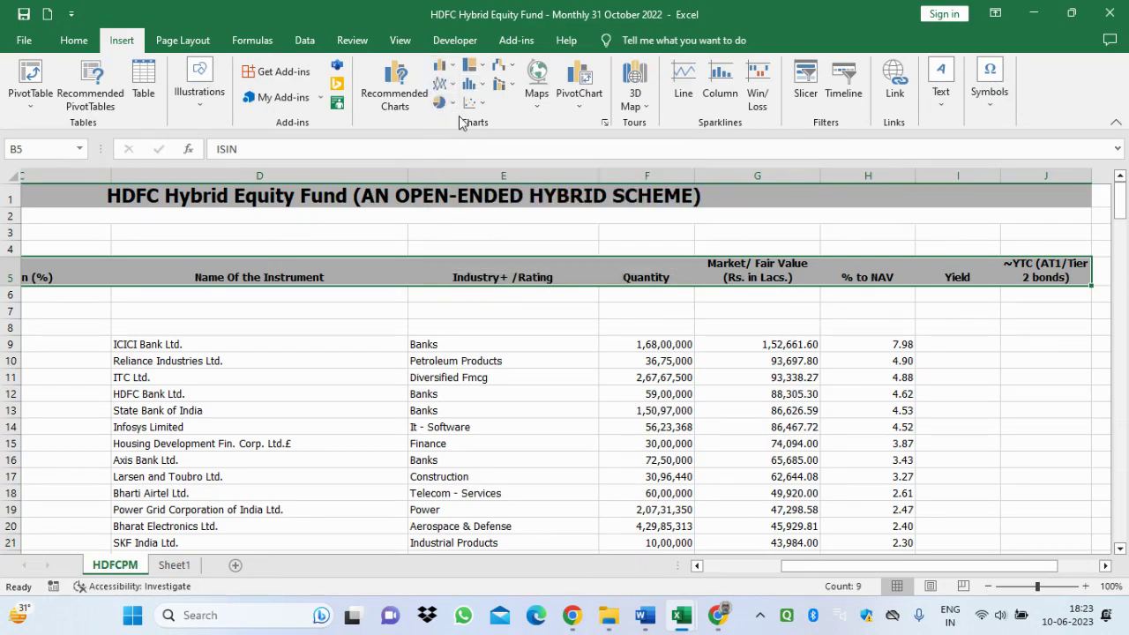
{"action": "left_click_drag", "start_coordinate": [638, 343], "coordinate": [759, 374]}
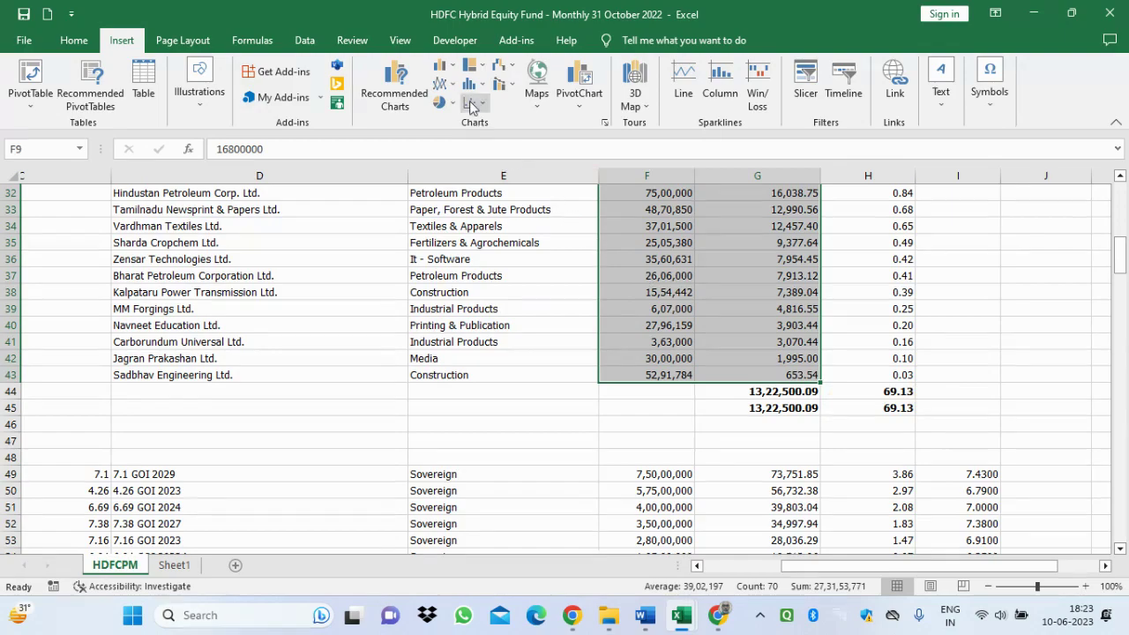
{"action": "left_click", "coordinate": [452, 69]}
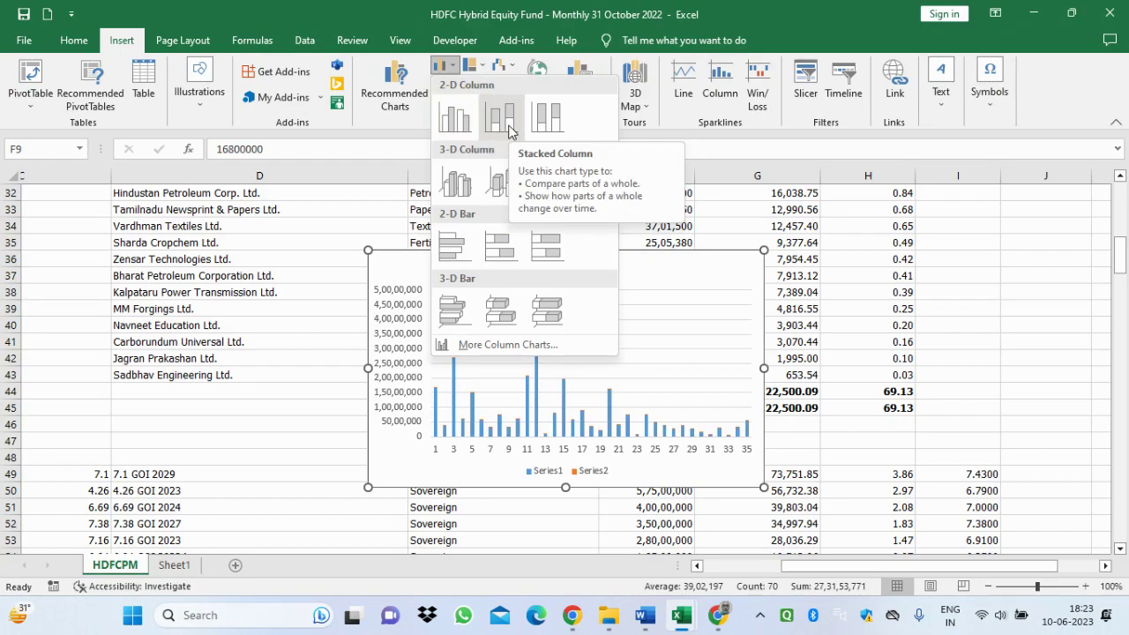
{"action": "left_click", "coordinate": [469, 196]}
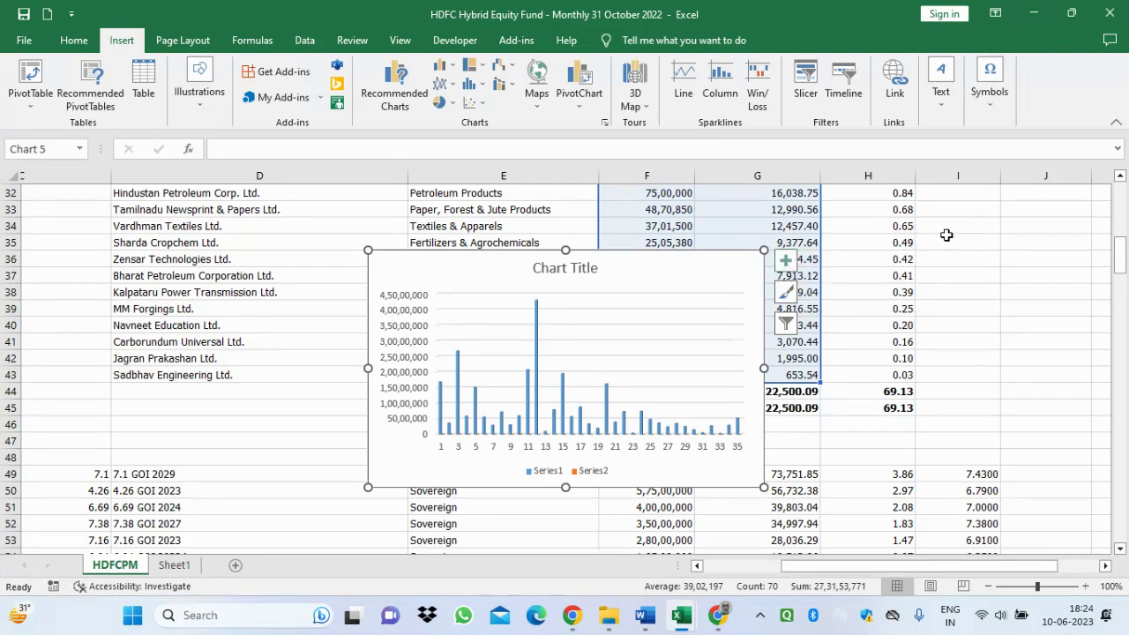
{"action": "key", "text": "Delete"}
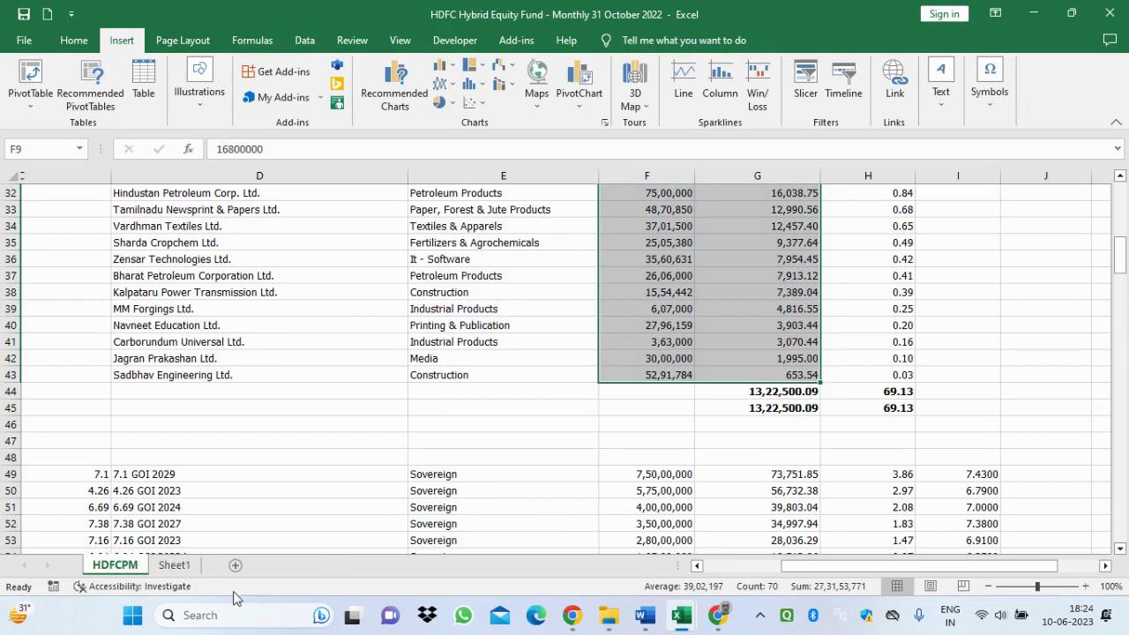
Switch to Sheet1 and apply All Borders to the empty range D10:F18.
{"action": "left_click", "coordinate": [176, 565]}
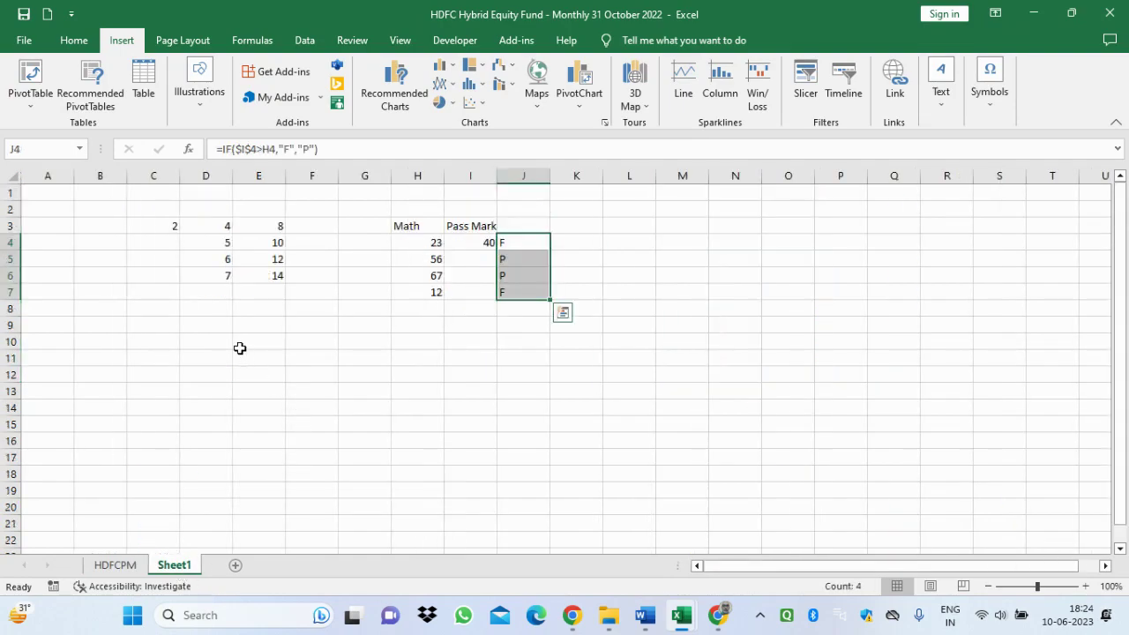
{"action": "left_click", "coordinate": [214, 339]}
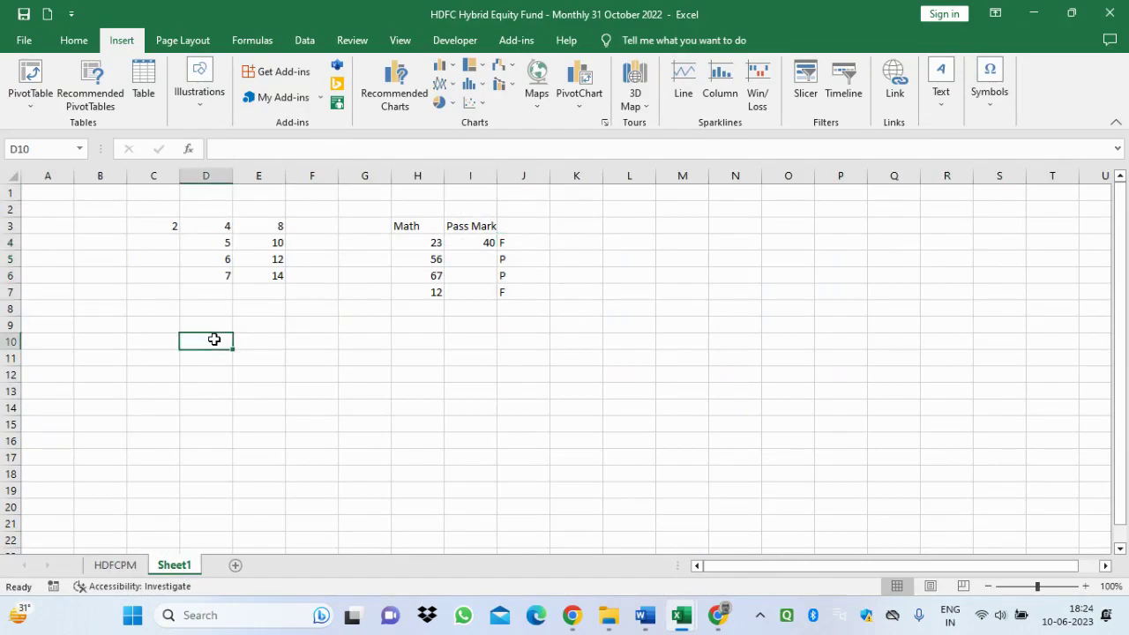
{"action": "left_click", "coordinate": [81, 40]}
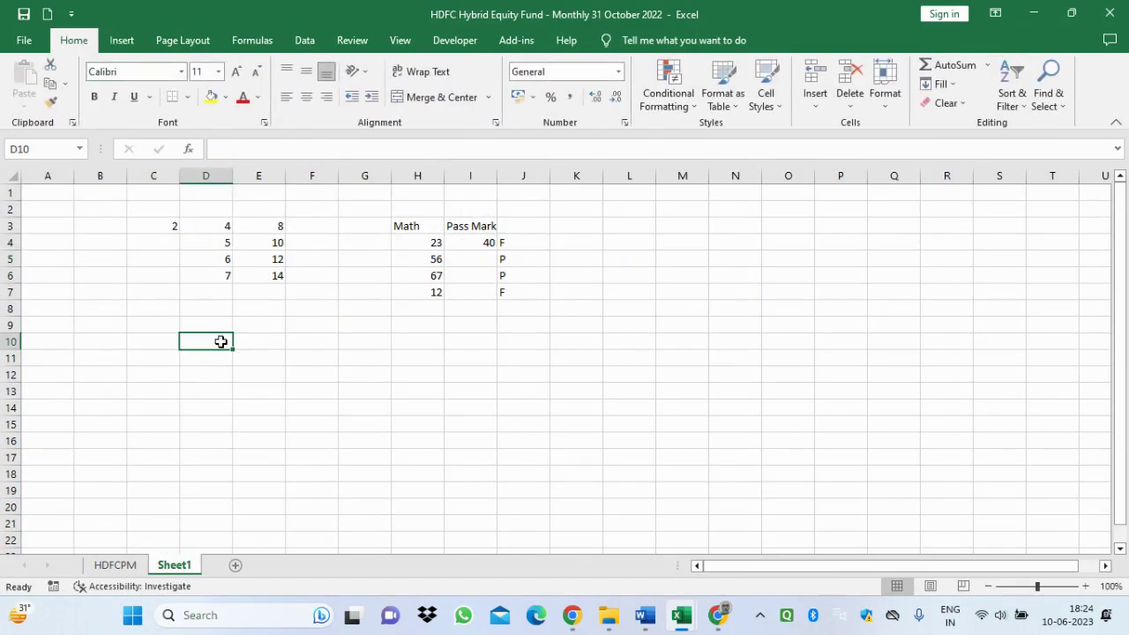
{"action": "left_click_drag", "start_coordinate": [221, 342], "coordinate": [312, 472]}
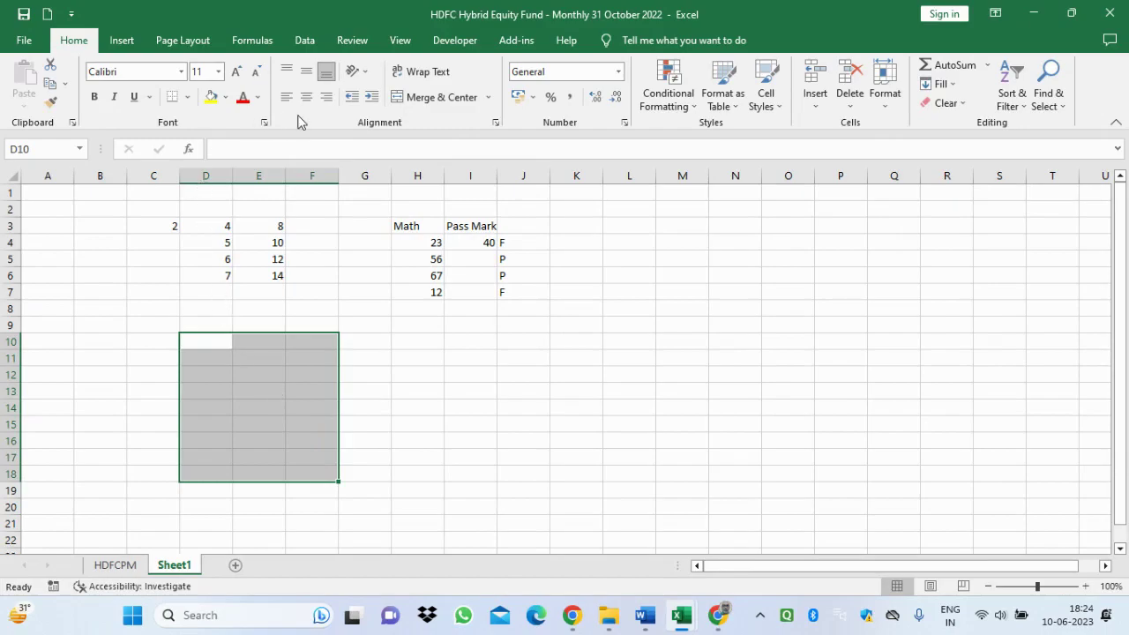
{"action": "left_click", "coordinate": [189, 99]}
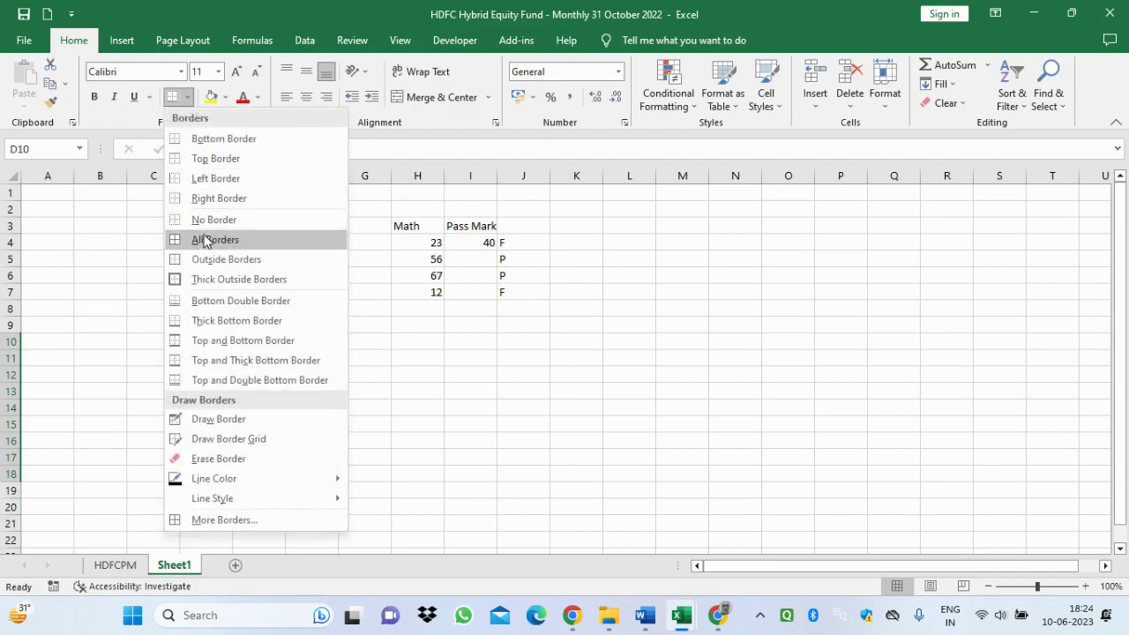
{"action": "left_click", "coordinate": [204, 240]}
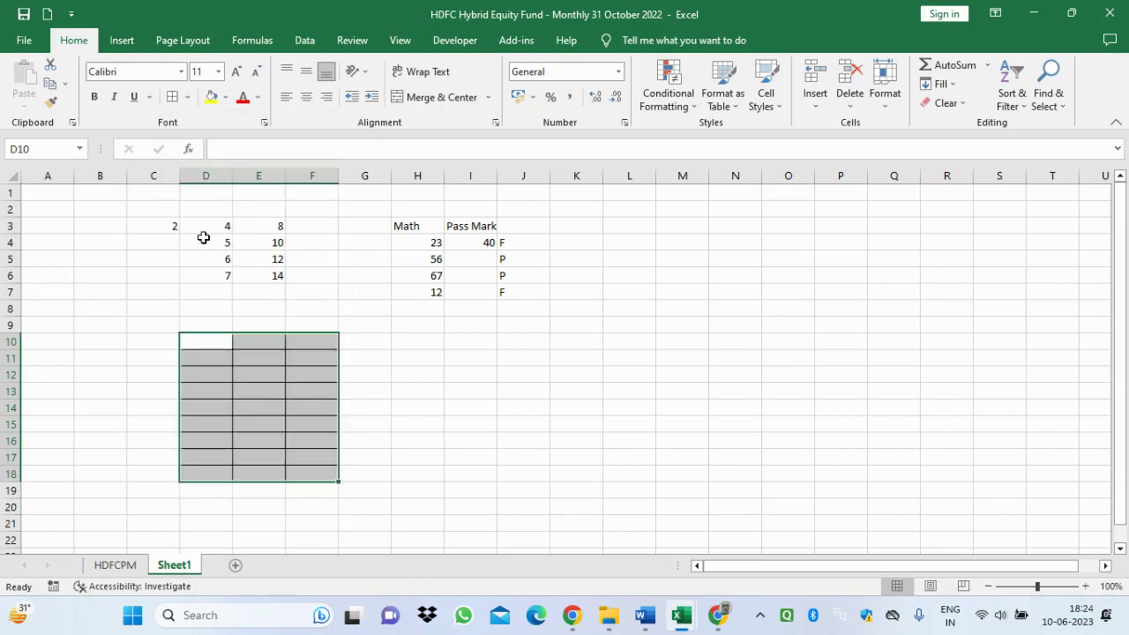
{"action": "left_click_drag", "start_coordinate": [362, 392], "coordinate": [431, 409]}
{"action": "left_click", "coordinate": [431, 409]}
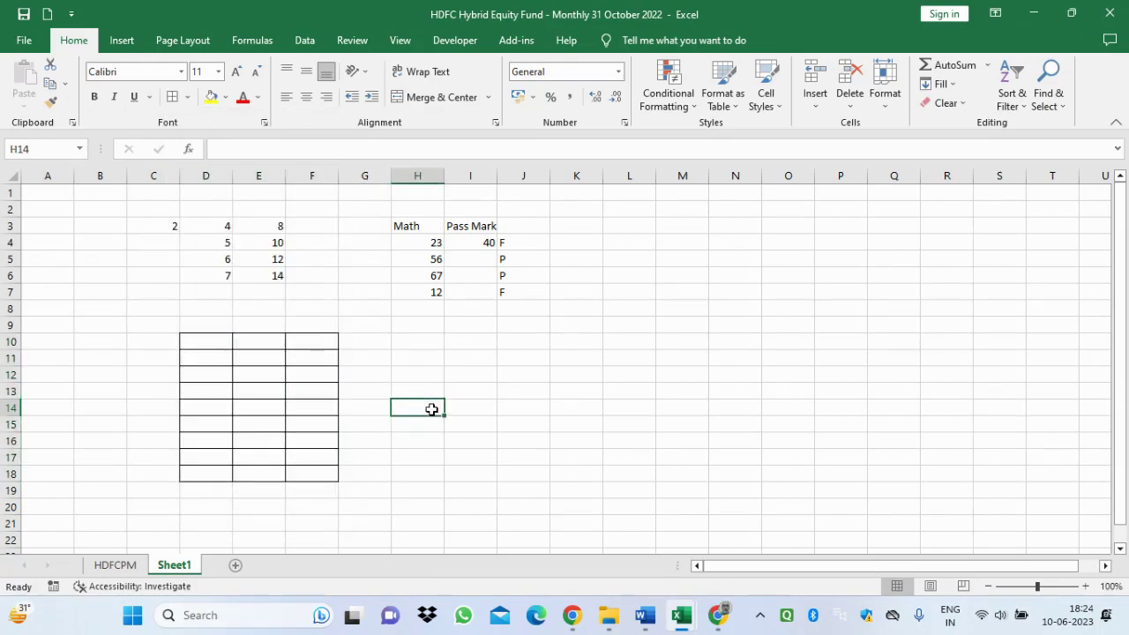
Apply All Borders to the marks table in H3:J7.
{"action": "left_click", "coordinate": [207, 345]}
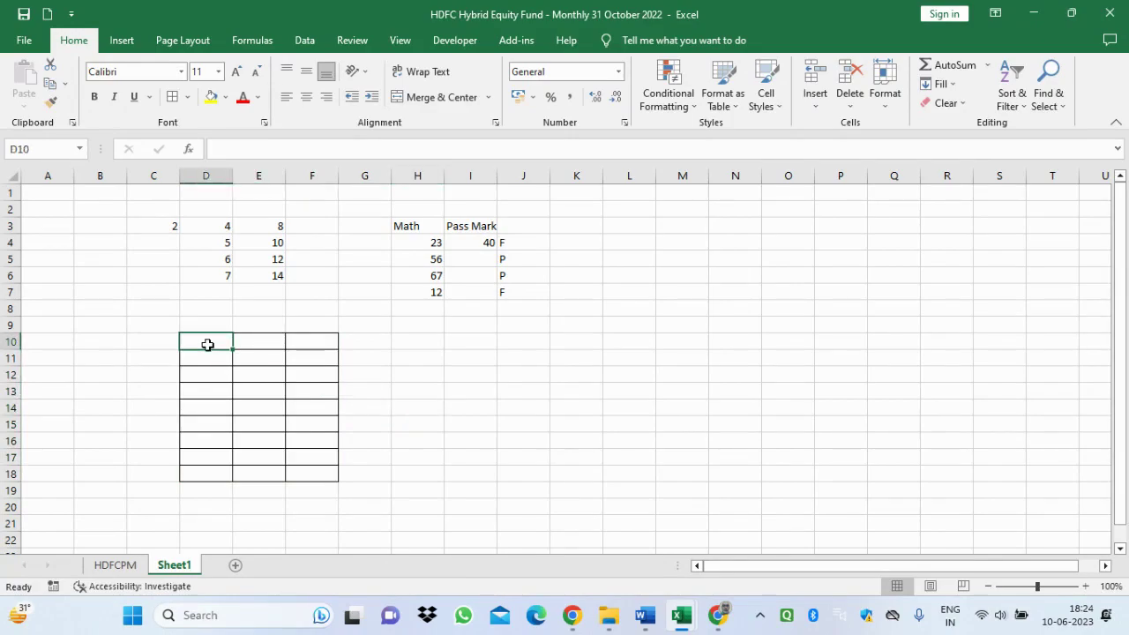
{"action": "left_click", "coordinate": [404, 231]}
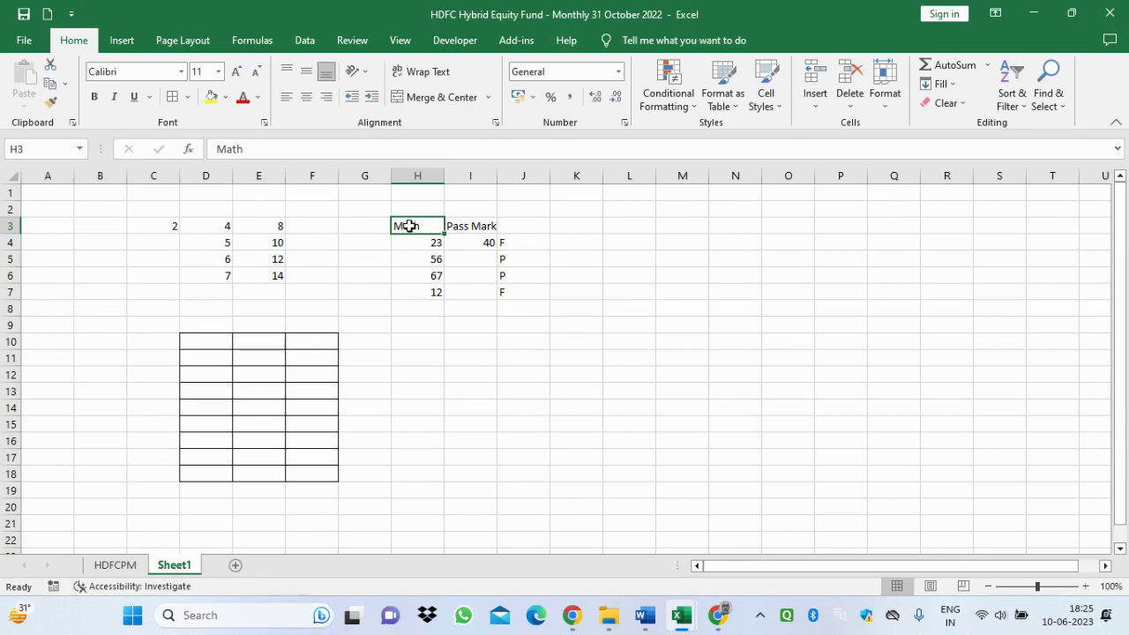
{"action": "left_click_drag", "start_coordinate": [409, 226], "coordinate": [503, 294]}
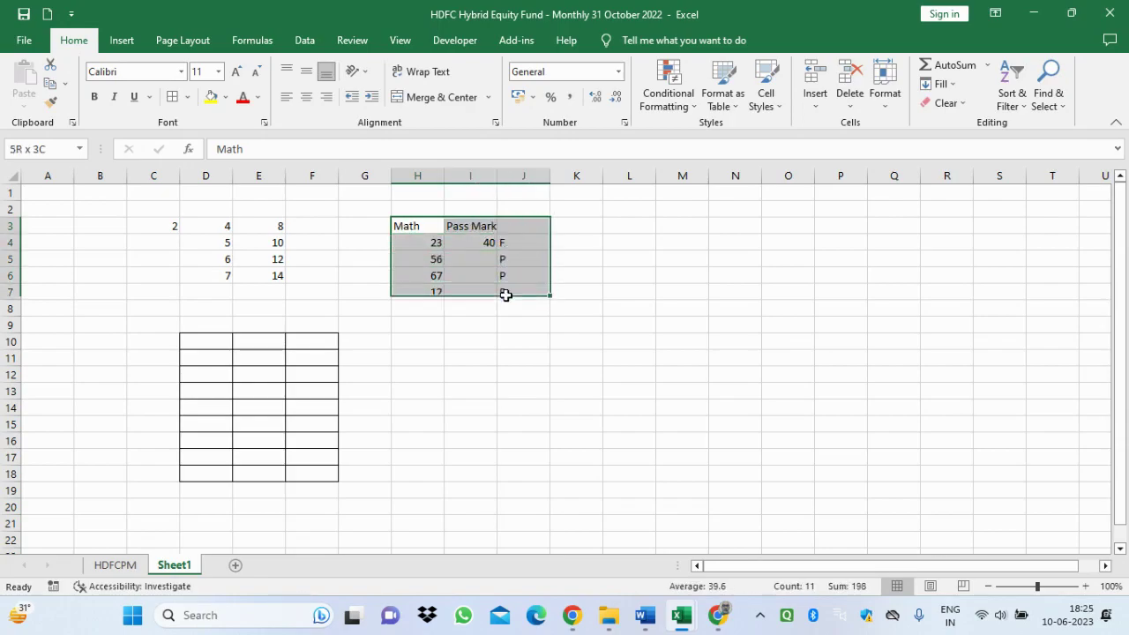
{"action": "left_click", "coordinate": [505, 294]}
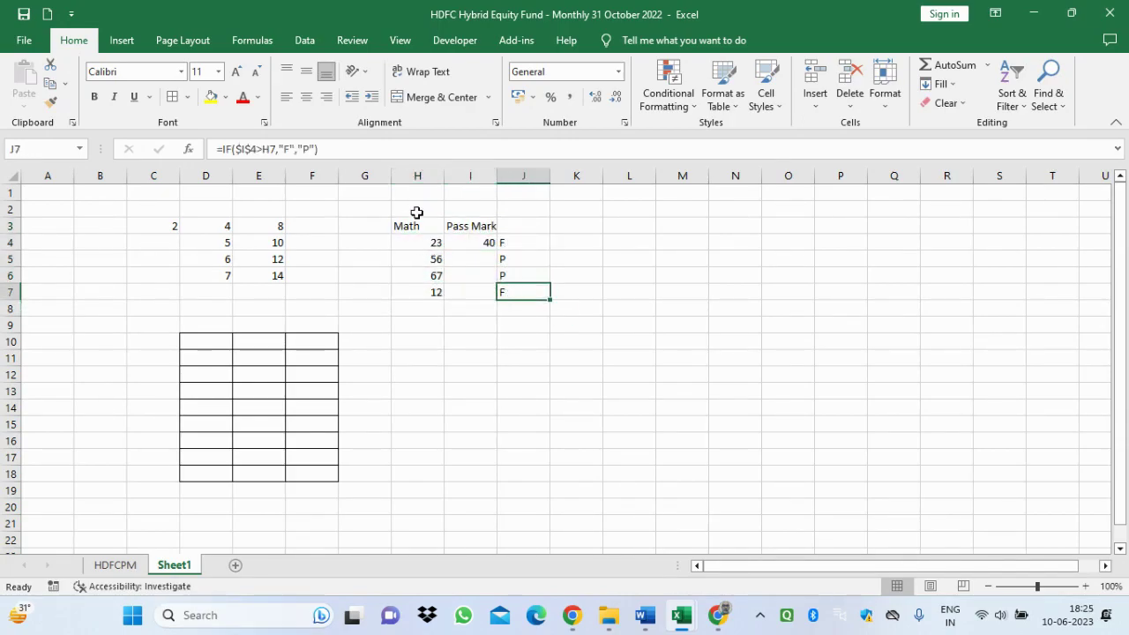
{"action": "left_click_drag", "start_coordinate": [415, 222], "coordinate": [504, 291]}
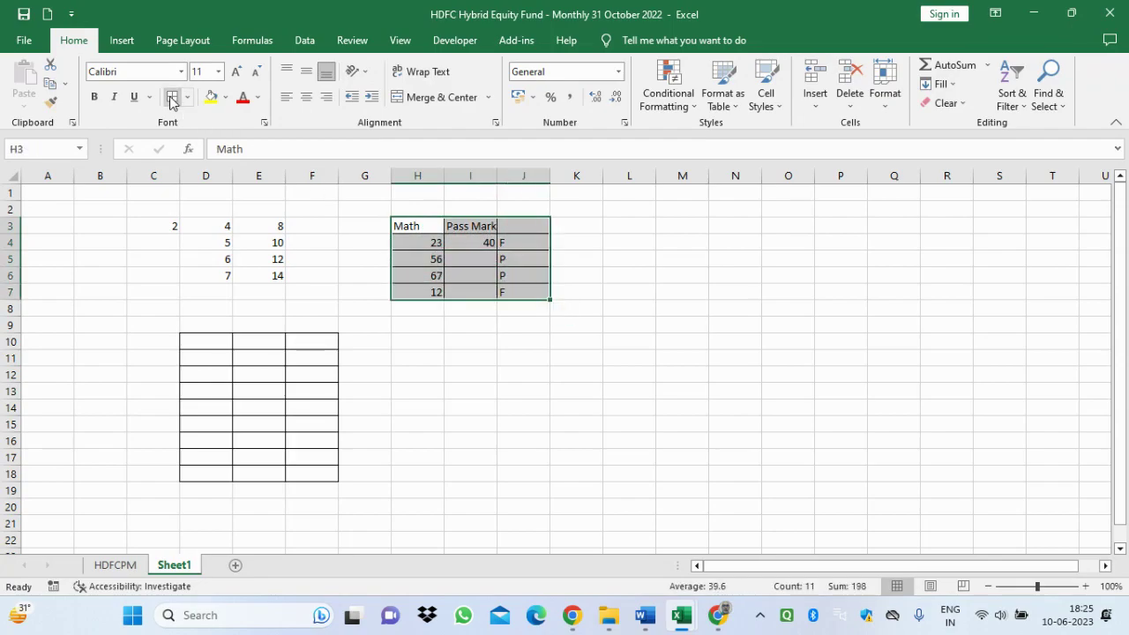
Try the Angle Counterclockwise and Vertical Text orientations on the Math heading in H3, and undo both.
{"action": "left_click", "coordinate": [399, 225]}
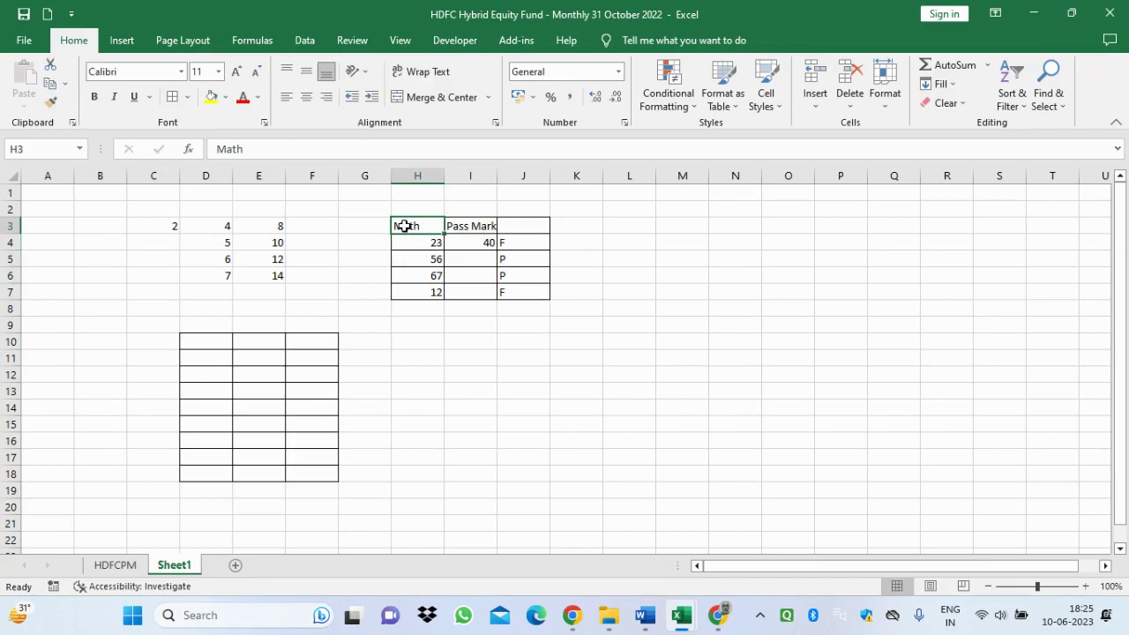
{"action": "left_click", "coordinate": [364, 75]}
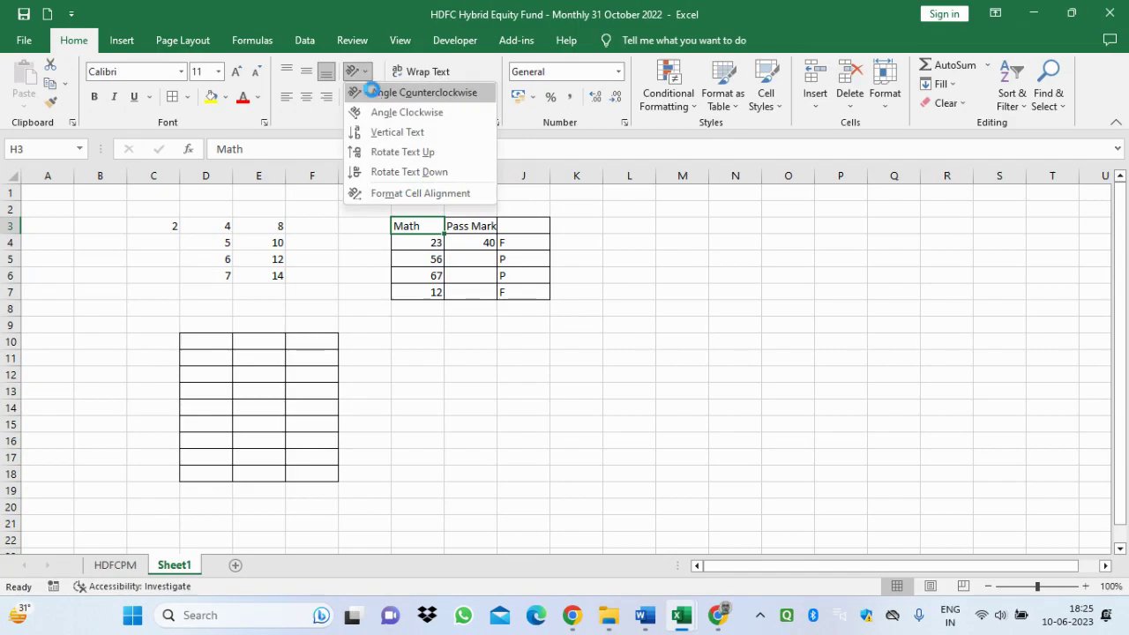
{"action": "left_click", "coordinate": [376, 93]}
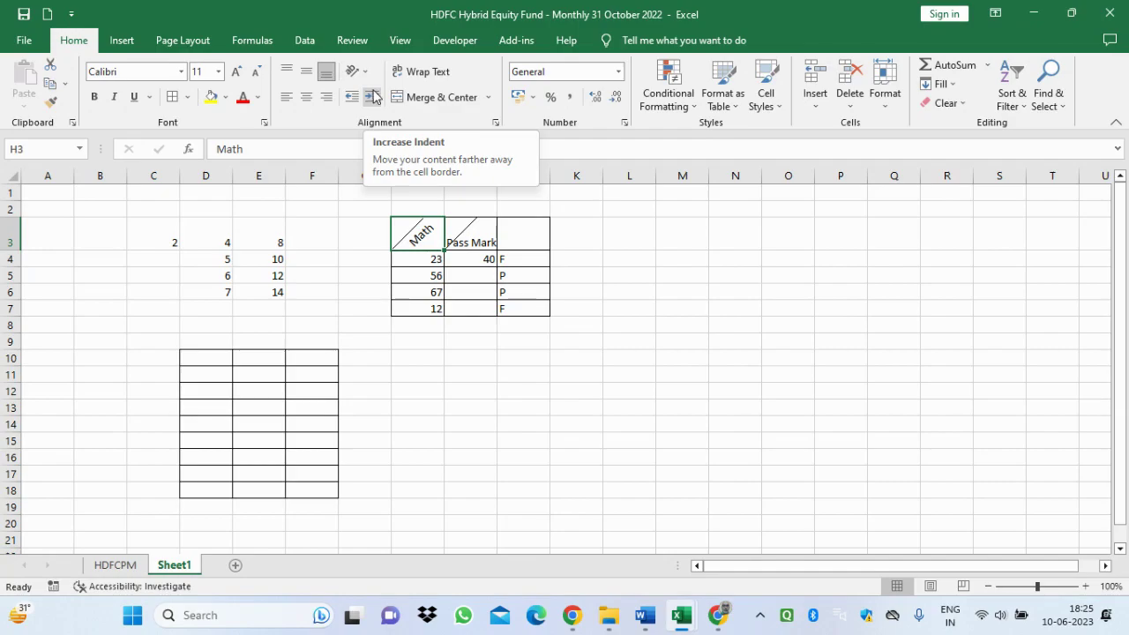
{"action": "left_click", "coordinate": [364, 74]}
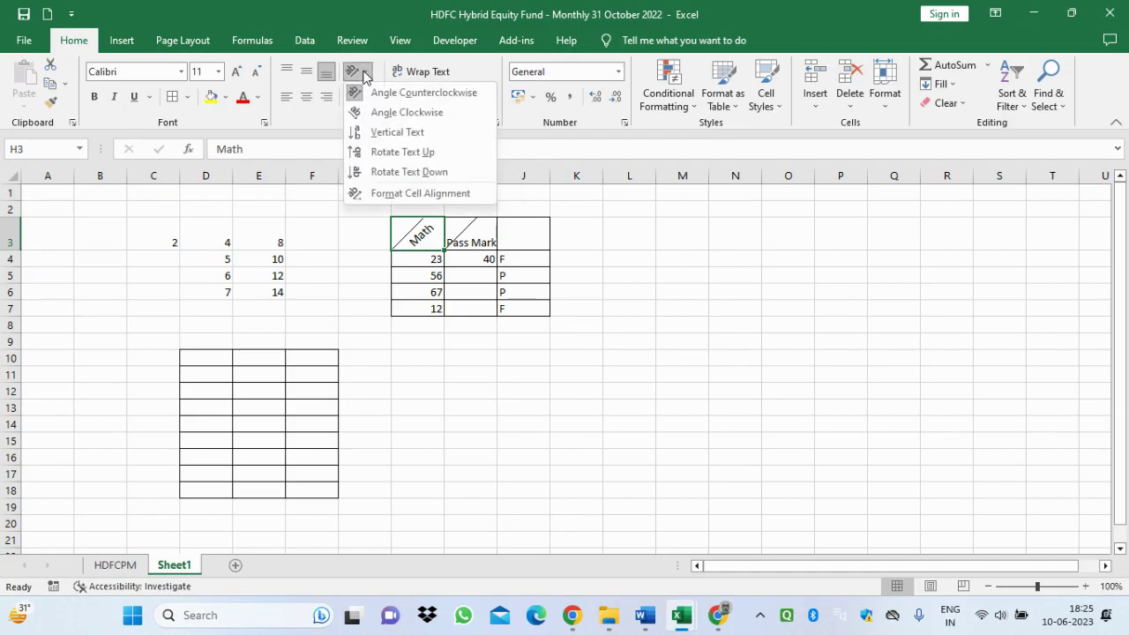
{"action": "left_click", "coordinate": [380, 133]}
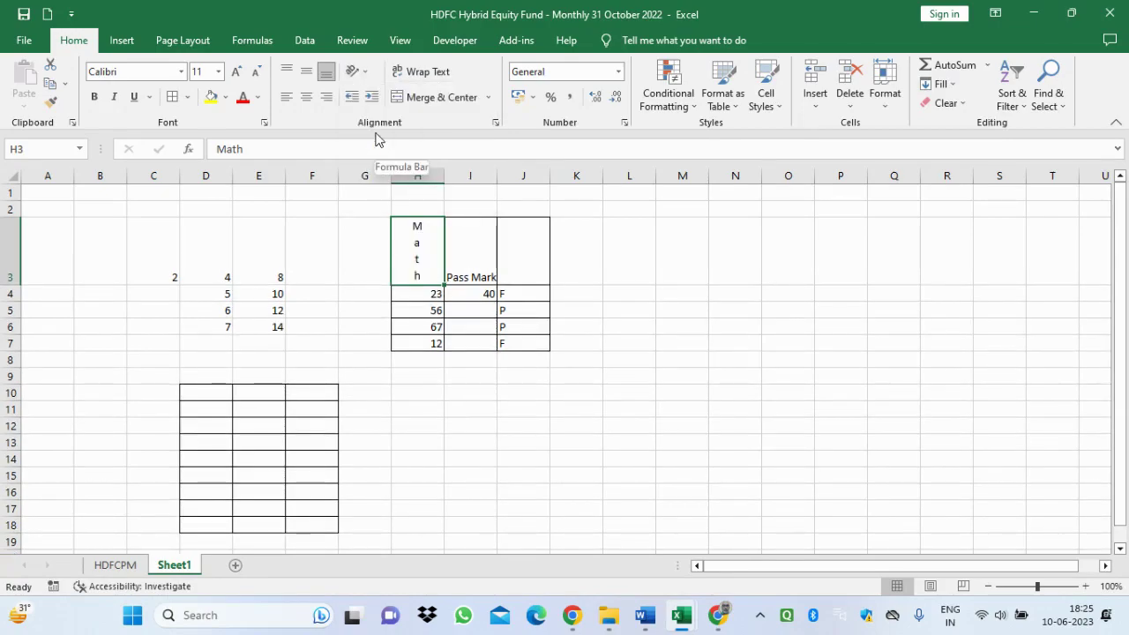
{"action": "key", "text": "ctrl+z"}
{"action": "key", "text": "ctrl+z"}
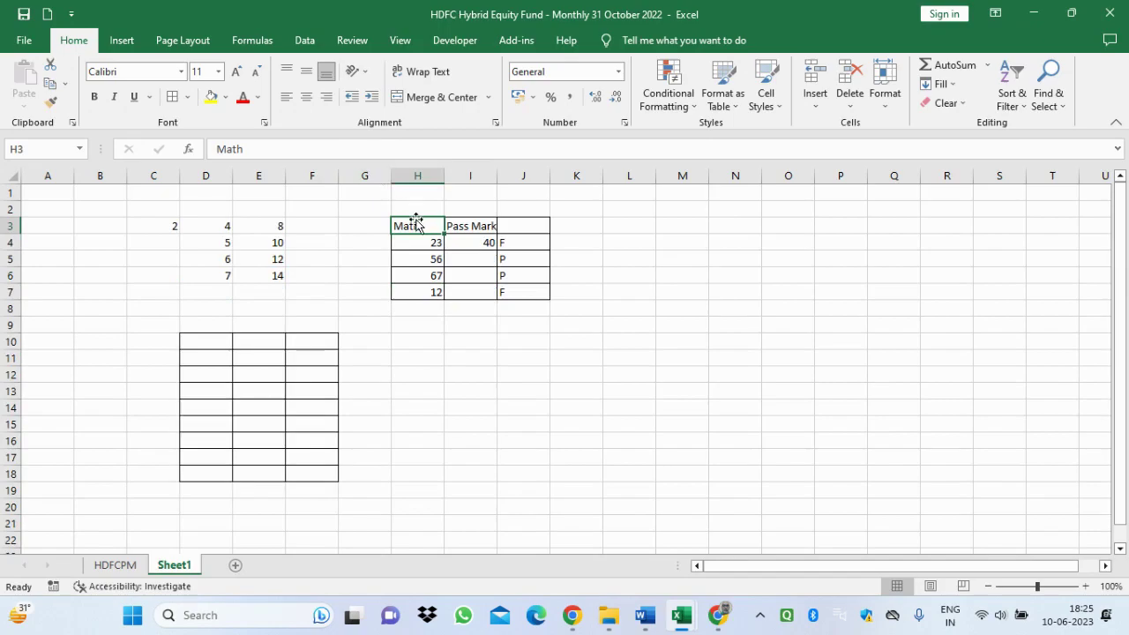
Align the Math heading in H3 vertically to the middle of its cell.
{"action": "left_click", "coordinate": [306, 76]}
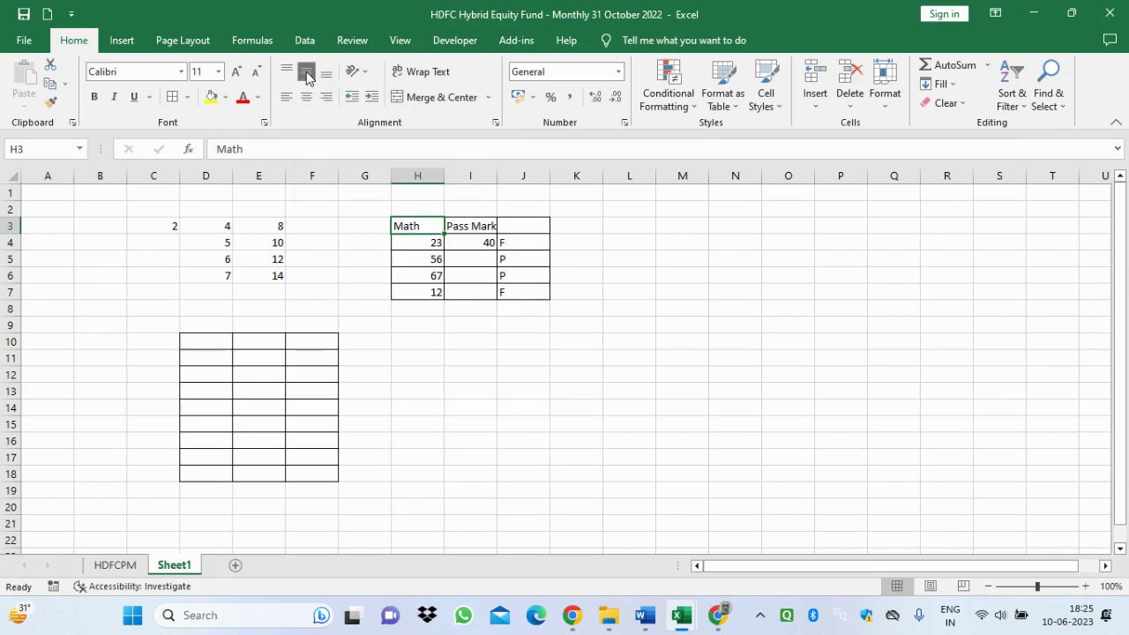
Align the Math heading in H3 vertically to the top of its cell.
{"action": "left_click", "coordinate": [286, 74]}
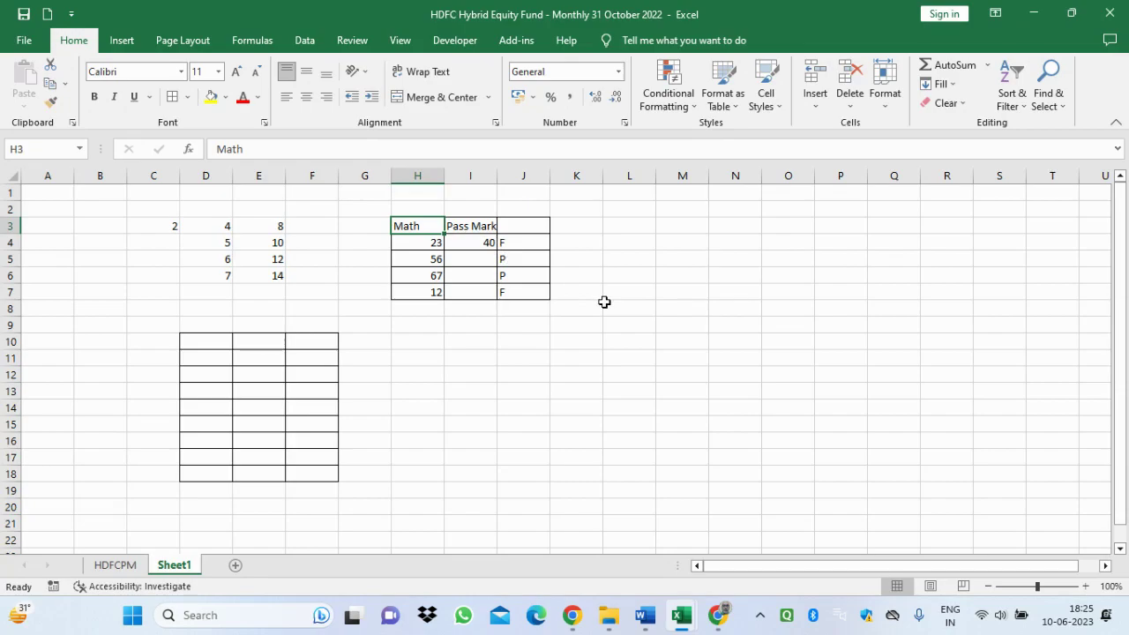
Enter the text "University of North Bengal" in cell L4.
{"action": "left_click", "coordinate": [633, 245]}
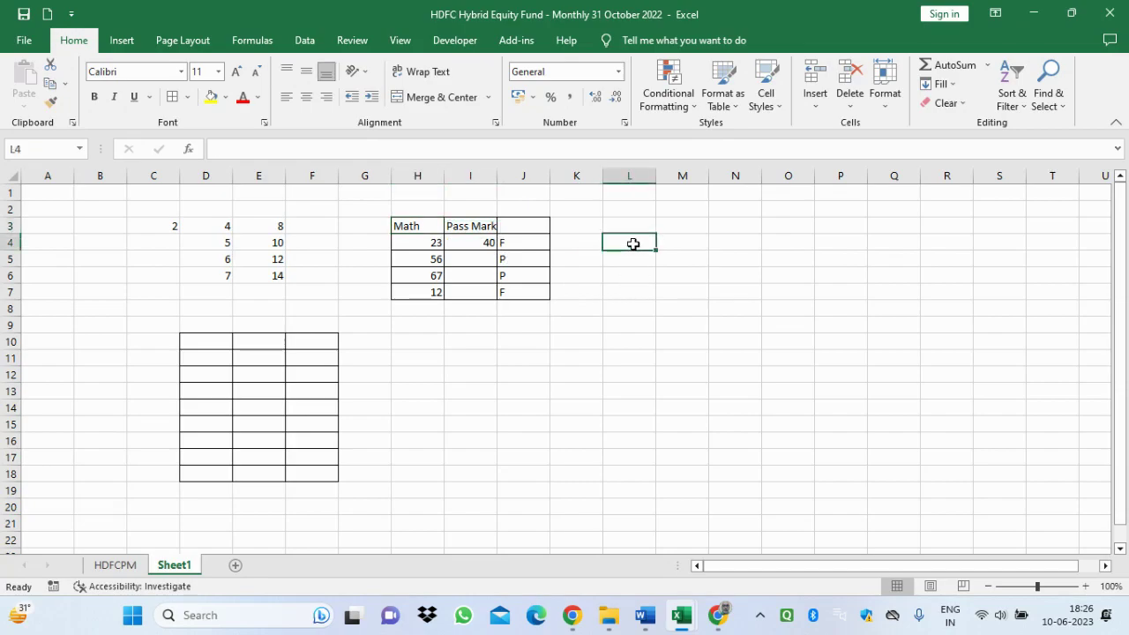
{"action": "type", "text": "="}
{"action": "key", "text": "BackSpace"}
{"action": "type", "text": "Unive"}
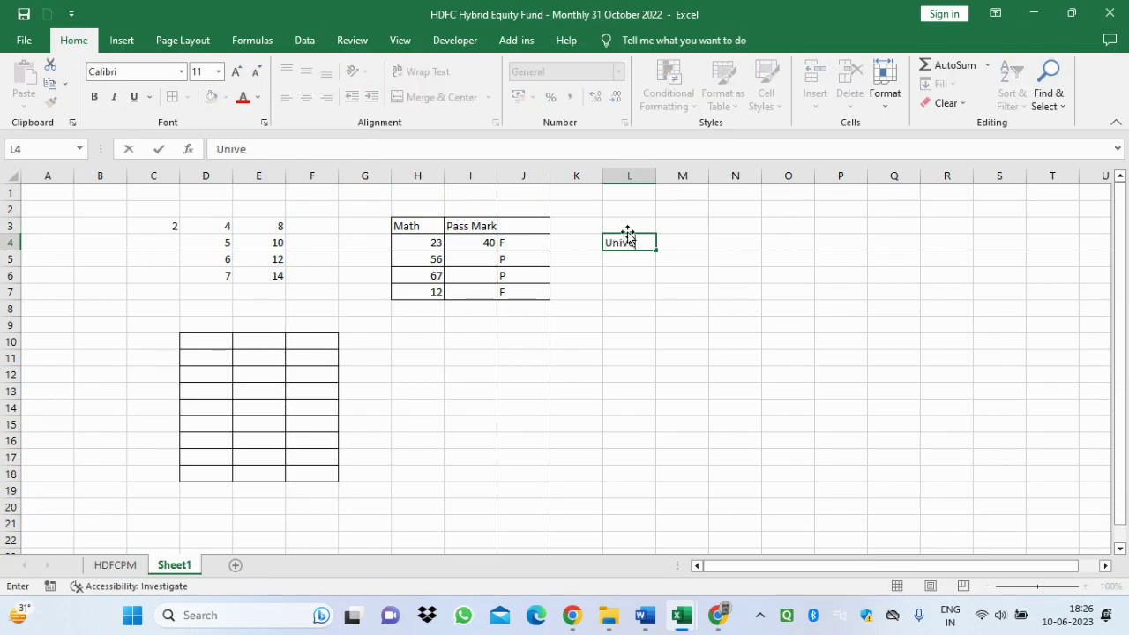
{"action": "type", "text": "rsity of "}
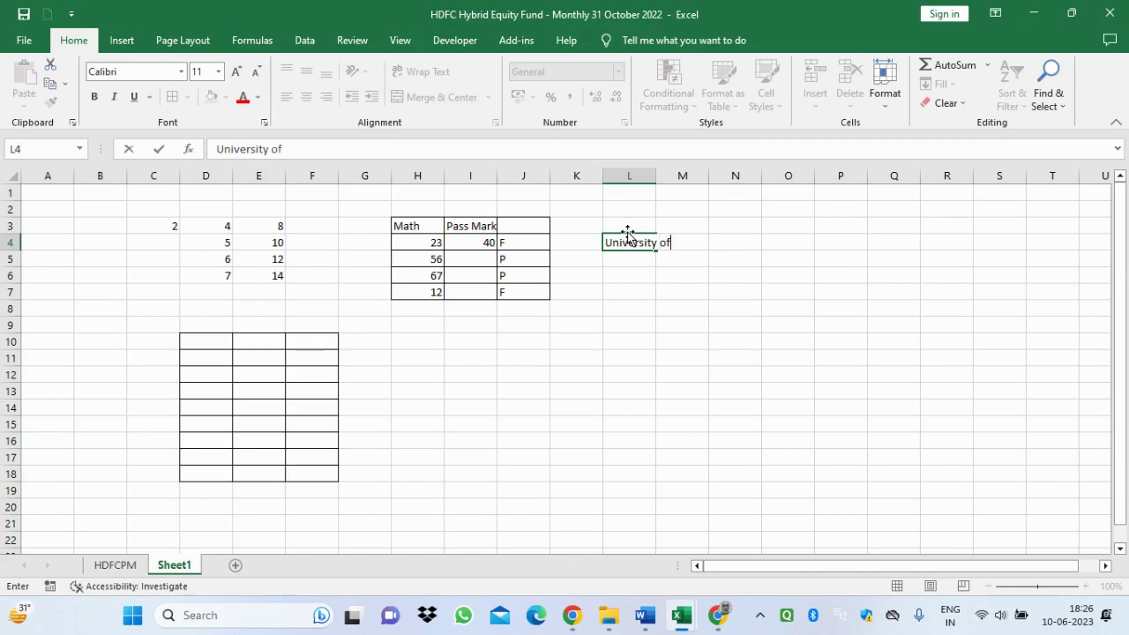
{"action": "type", "text": "North Bengal"}
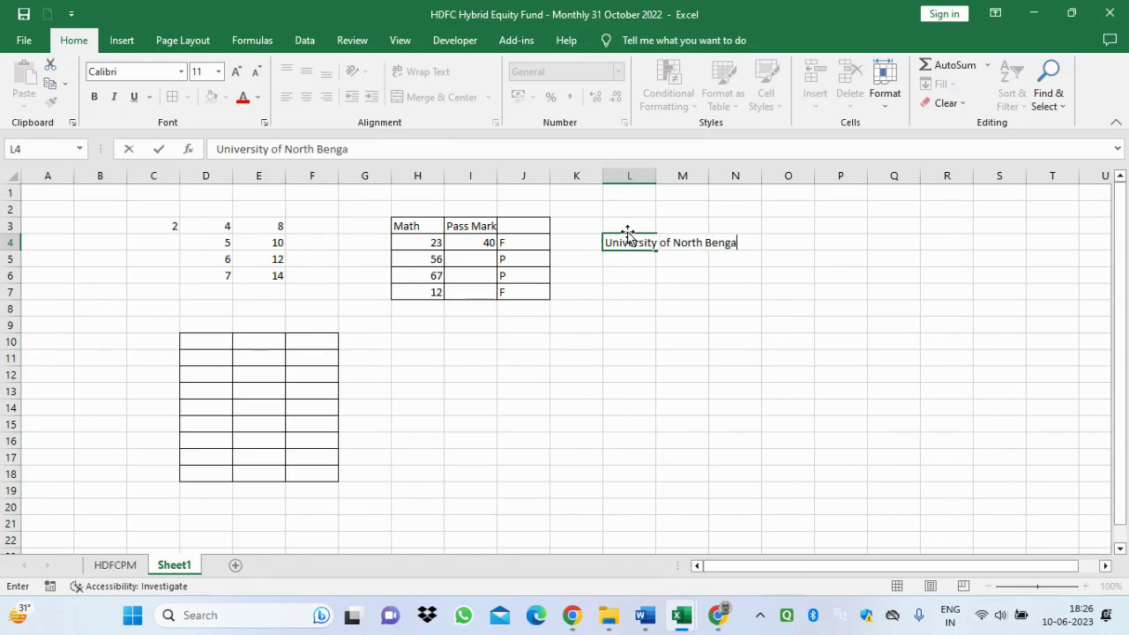
{"action": "left_click", "coordinate": [685, 281]}
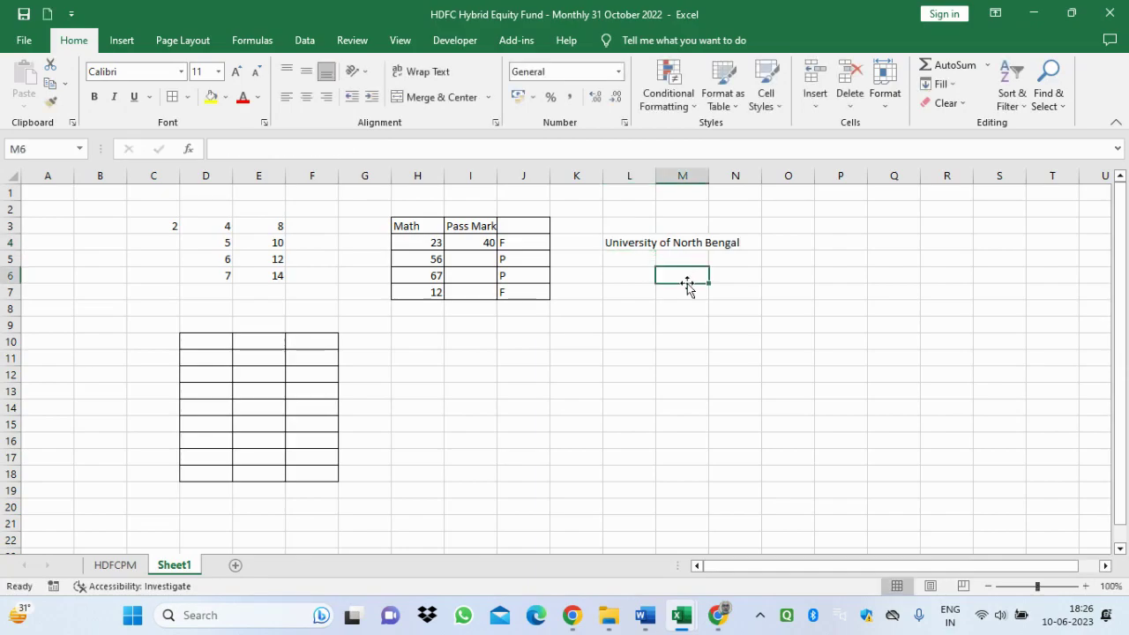
Try Wrap Text on the University of North Bengal text in L4, and undo it.
{"action": "left_click", "coordinate": [653, 249]}
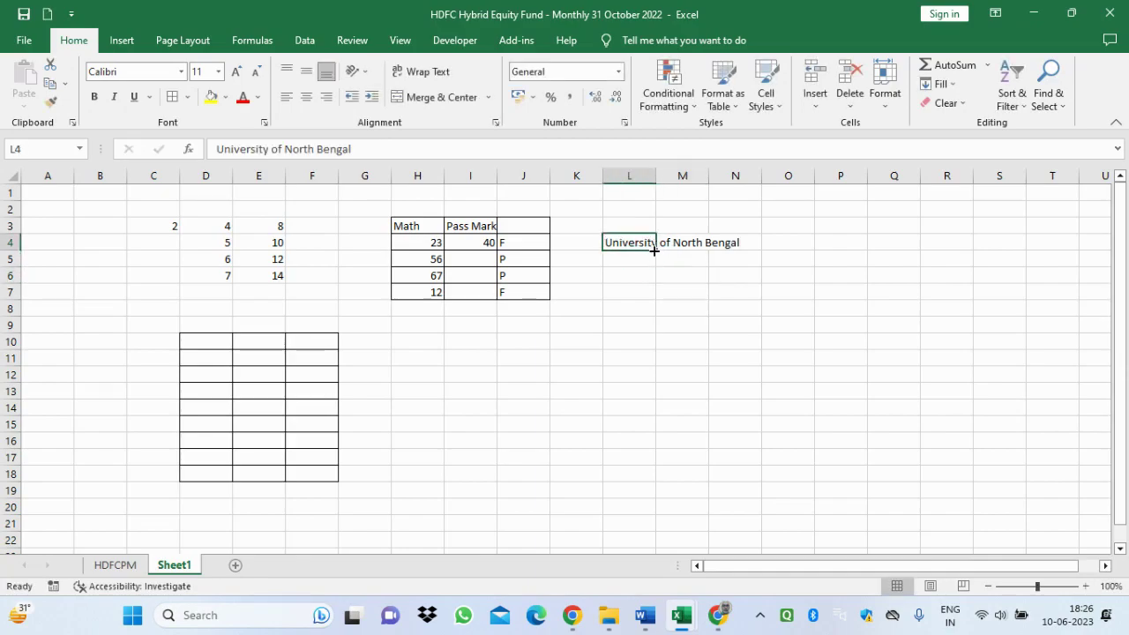
{"action": "left_click", "coordinate": [440, 78]}
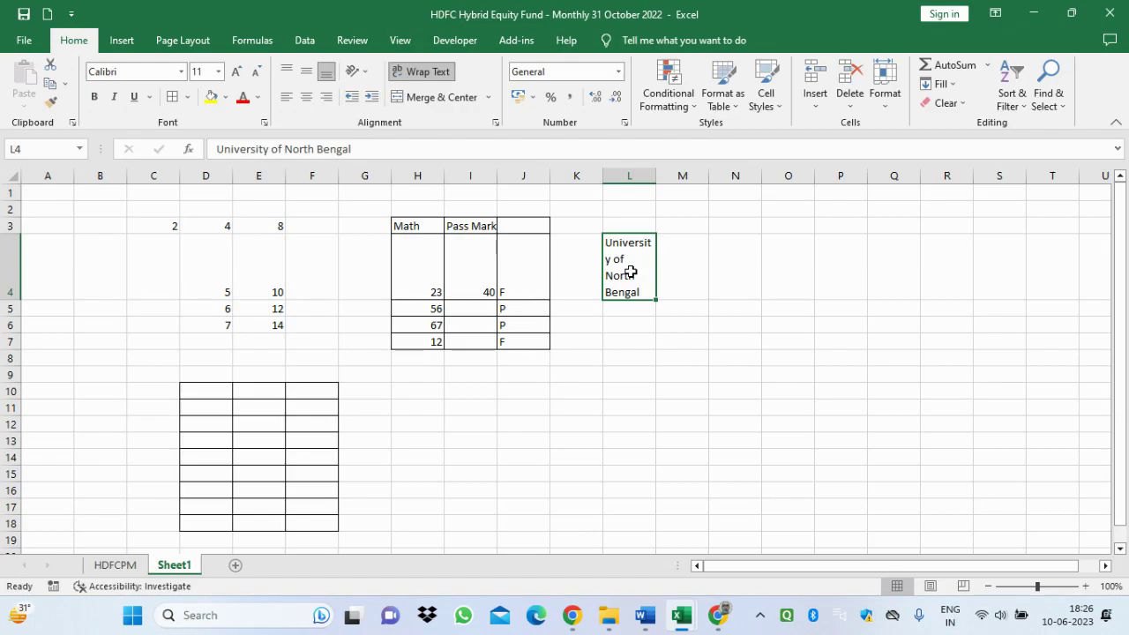
{"action": "key", "text": "ctrl+z"}
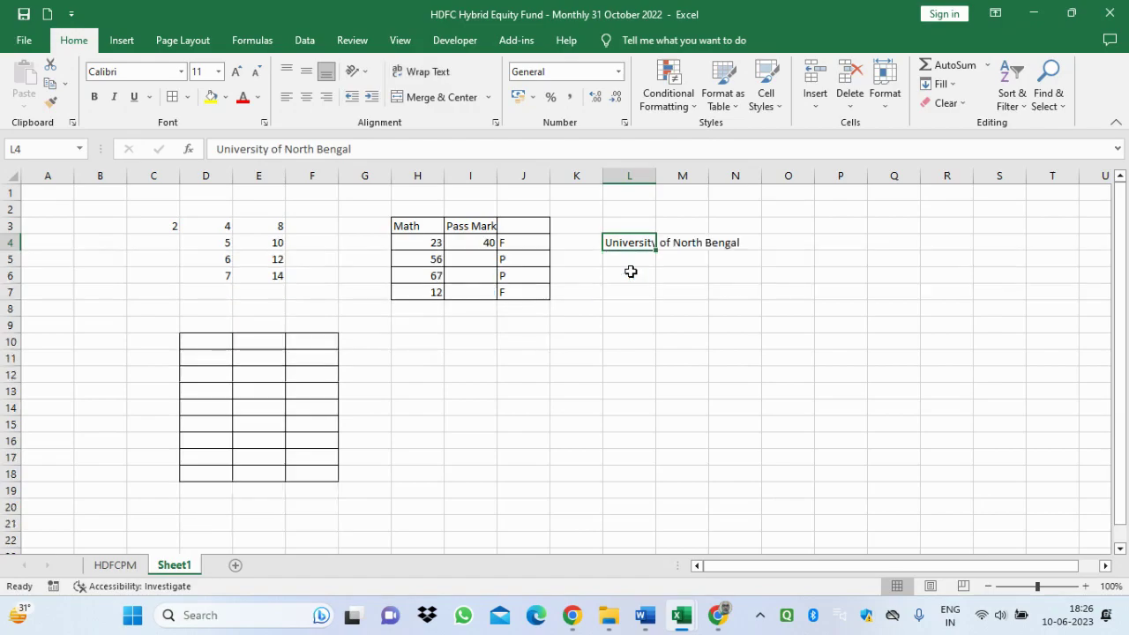
Merge and center the University of North Bengal text across cells L4:N4.
{"action": "left_click_drag", "start_coordinate": [627, 243], "coordinate": [741, 242]}
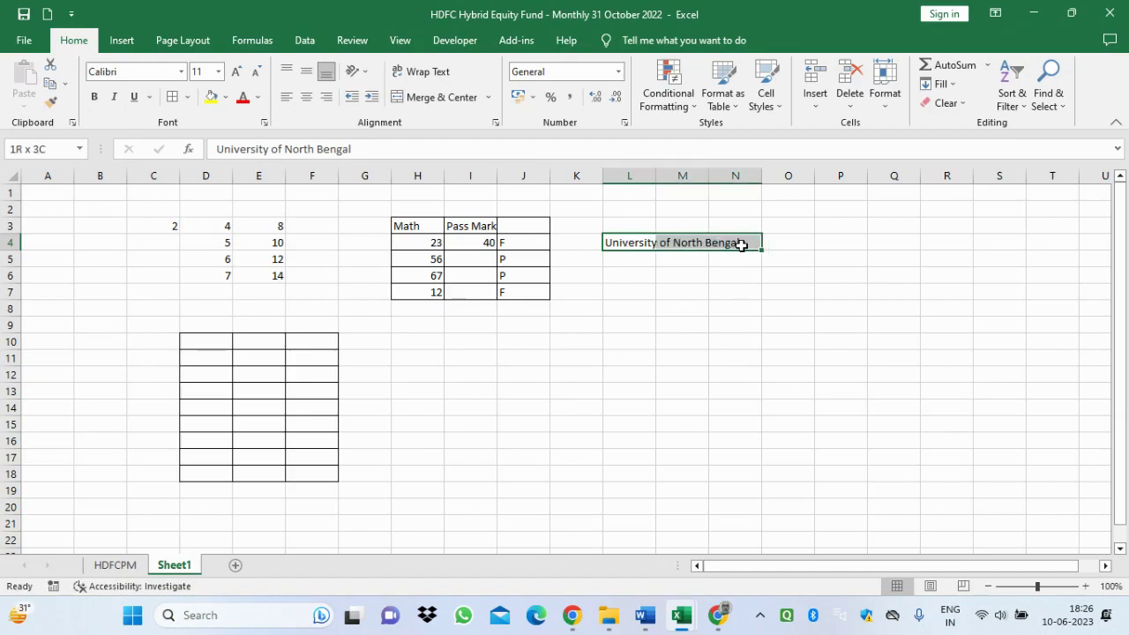
{"action": "left_click", "coordinate": [487, 99]}
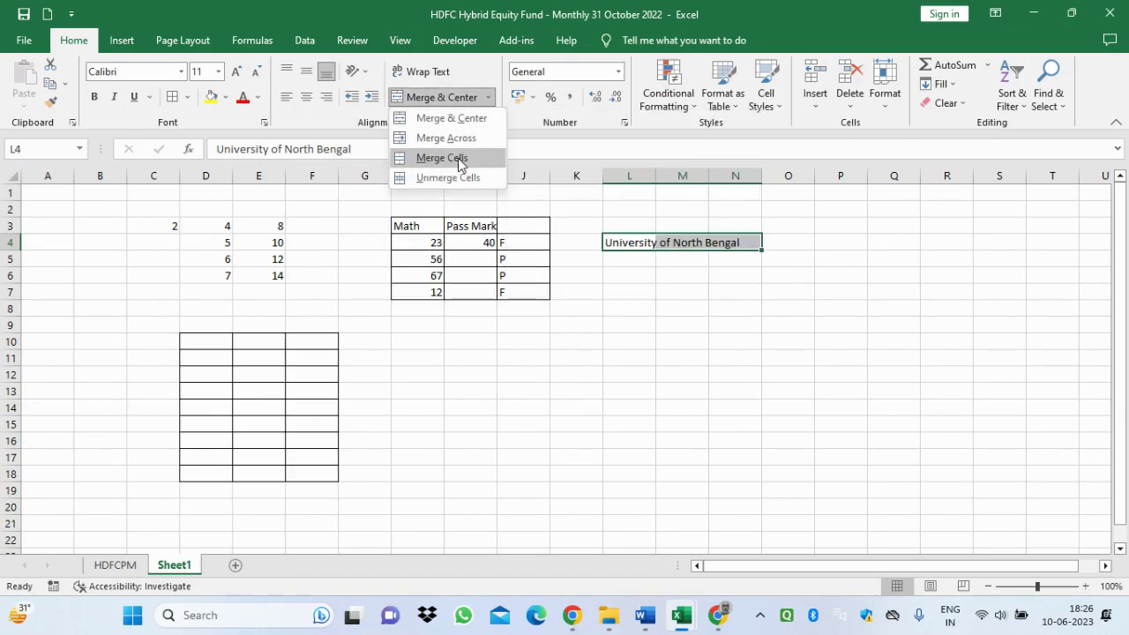
{"action": "left_click", "coordinate": [451, 118]}
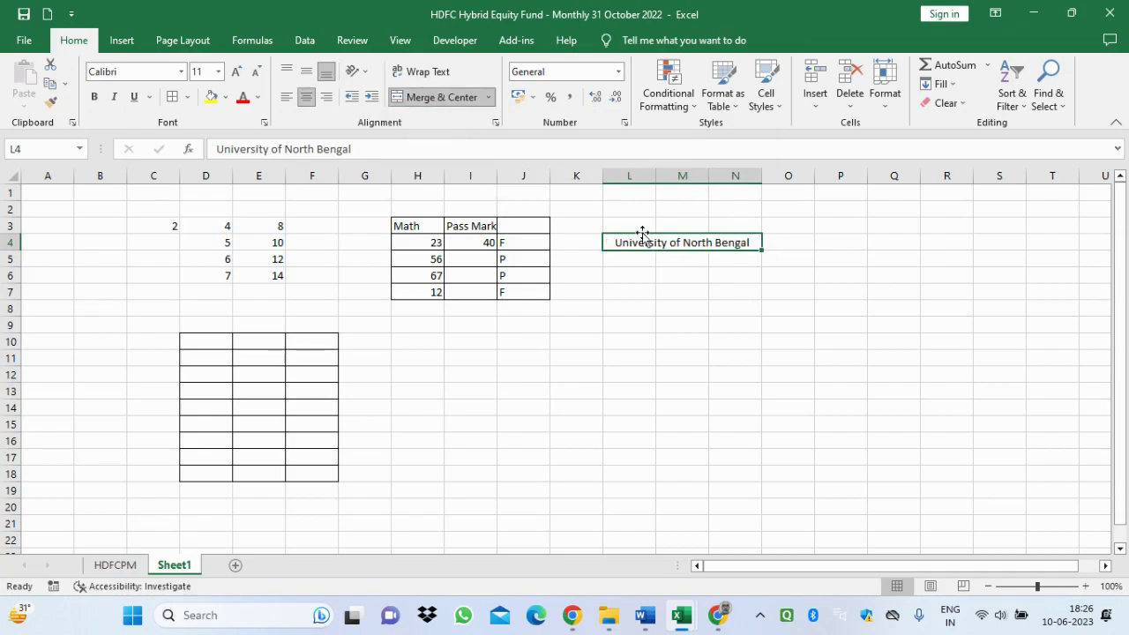
{"action": "left_click", "coordinate": [670, 262]}
{"action": "left_click", "coordinate": [649, 244]}
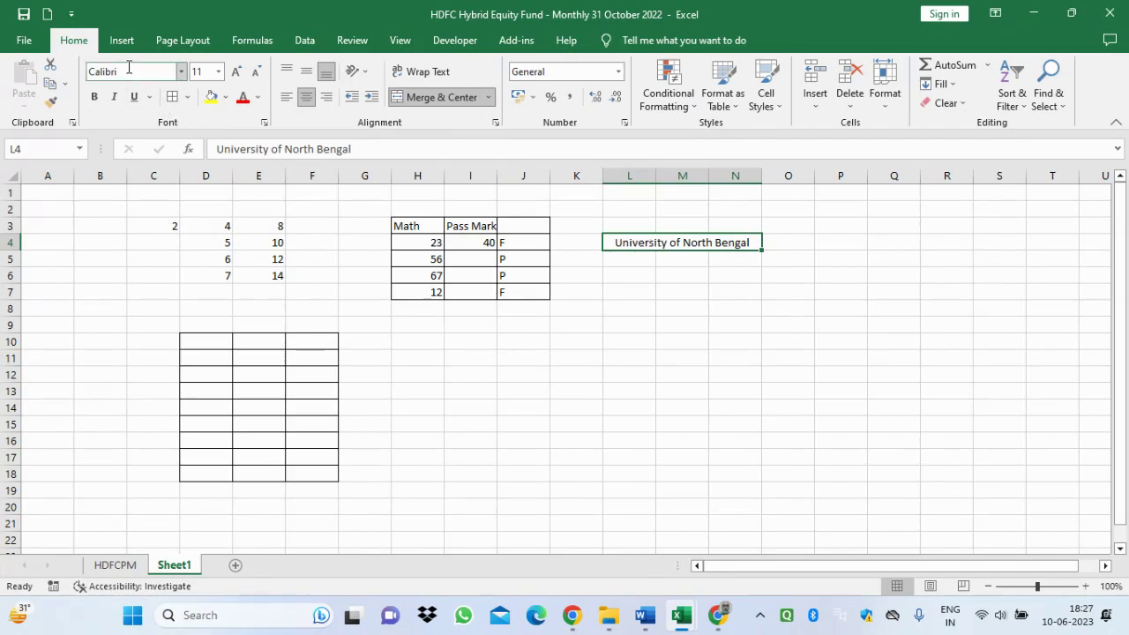
{"action": "left_click", "coordinate": [71, 14]}
{"action": "left_click", "coordinate": [73, 14]}
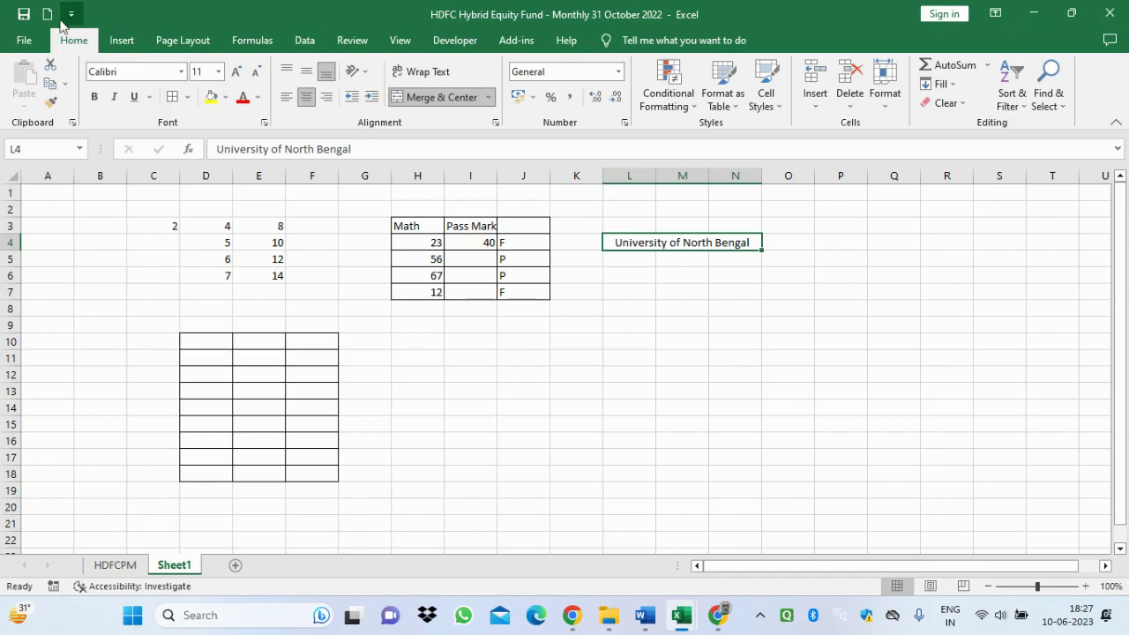
{"action": "left_click", "coordinate": [24, 40]}
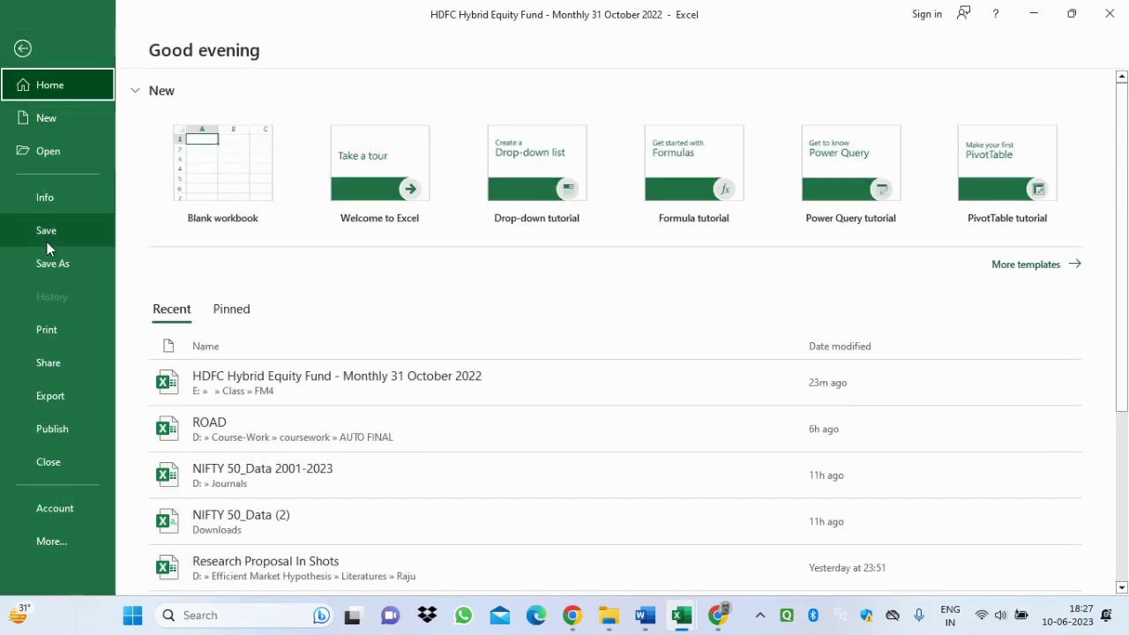
{"action": "left_click", "coordinate": [56, 540]}
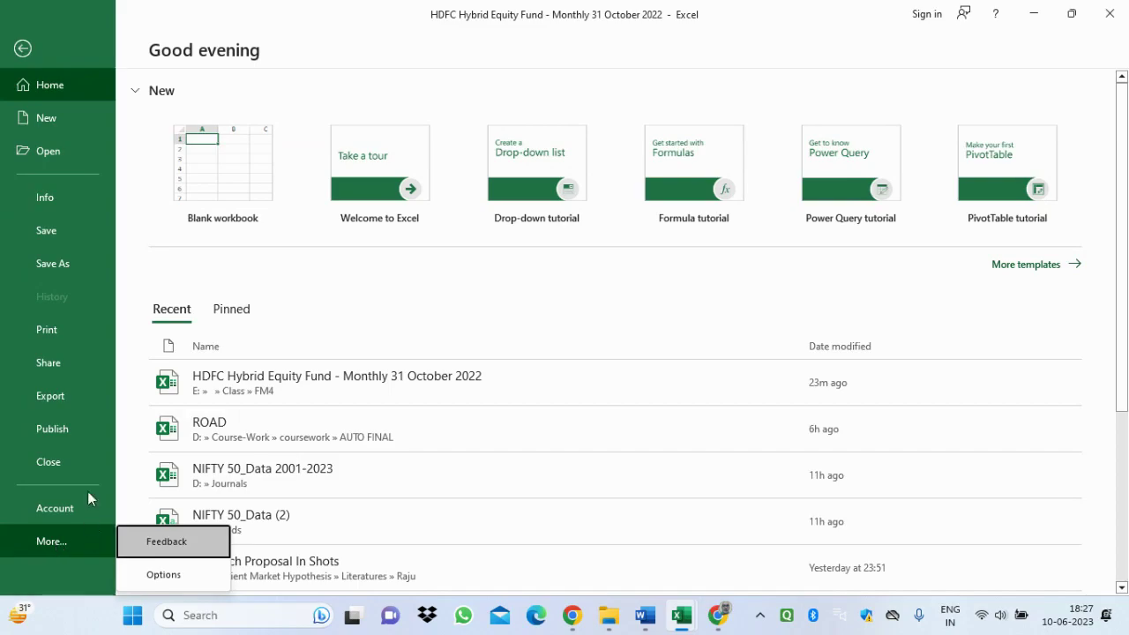
{"action": "left_click", "coordinate": [24, 50]}
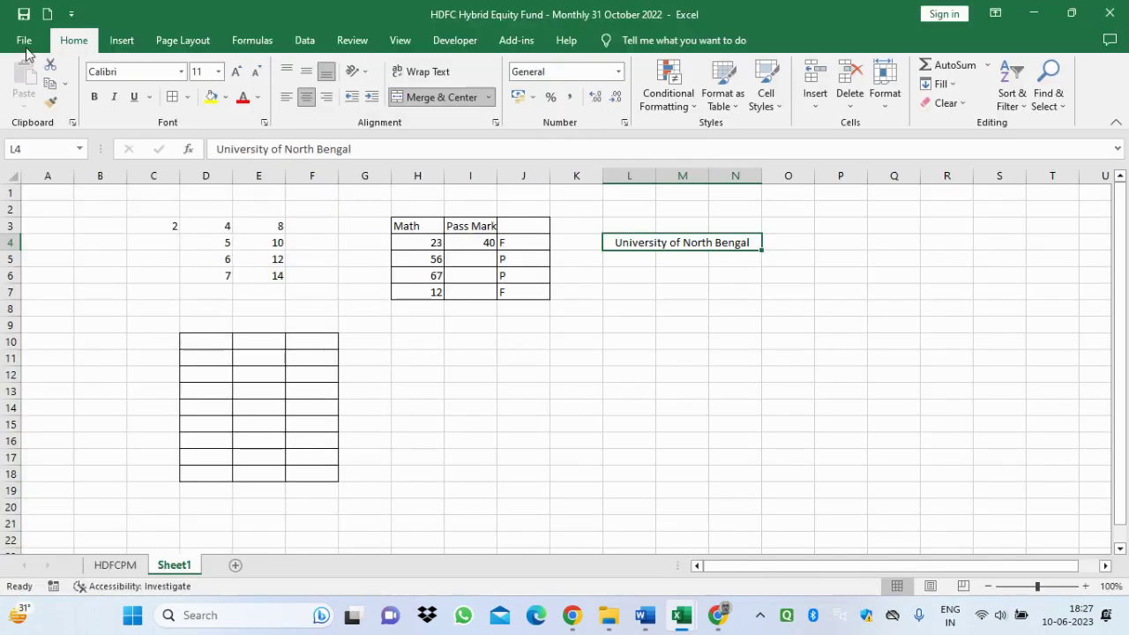
Open the Quick Access Toolbar customization options and list All Commands to examine what can be added.
{"action": "left_click", "coordinate": [71, 15]}
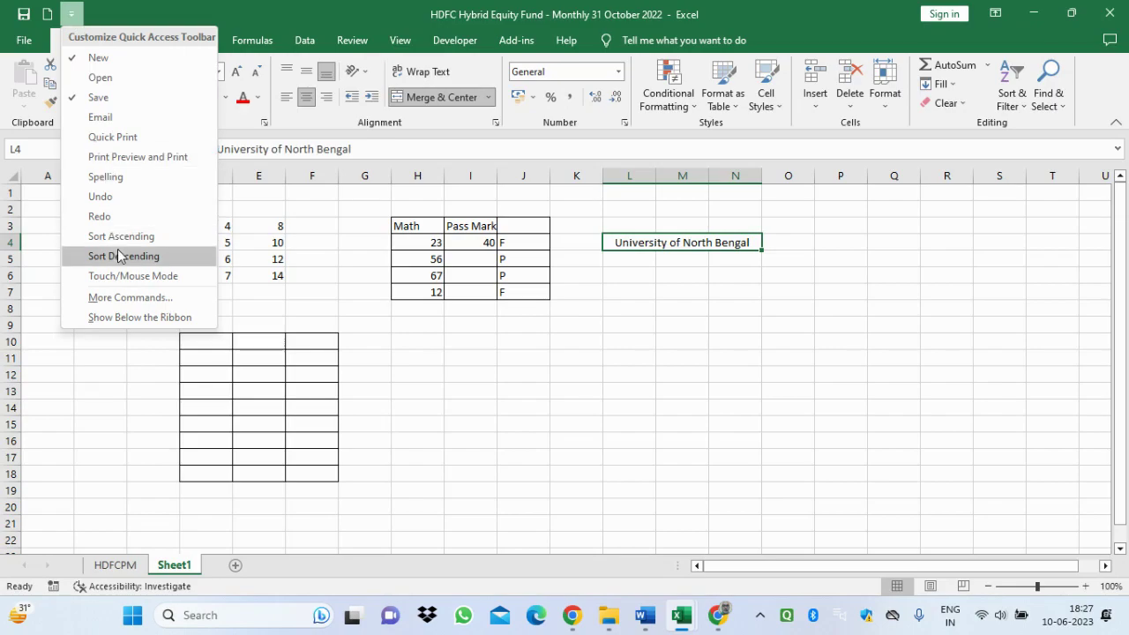
{"action": "left_click", "coordinate": [125, 298]}
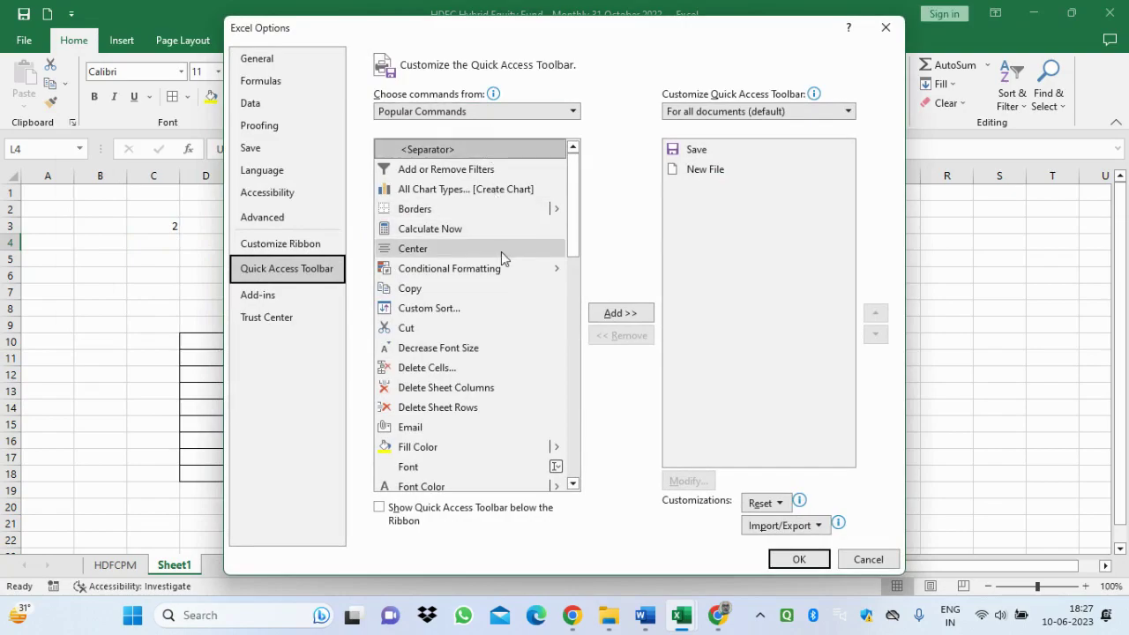
{"action": "left_click", "coordinate": [573, 112]}
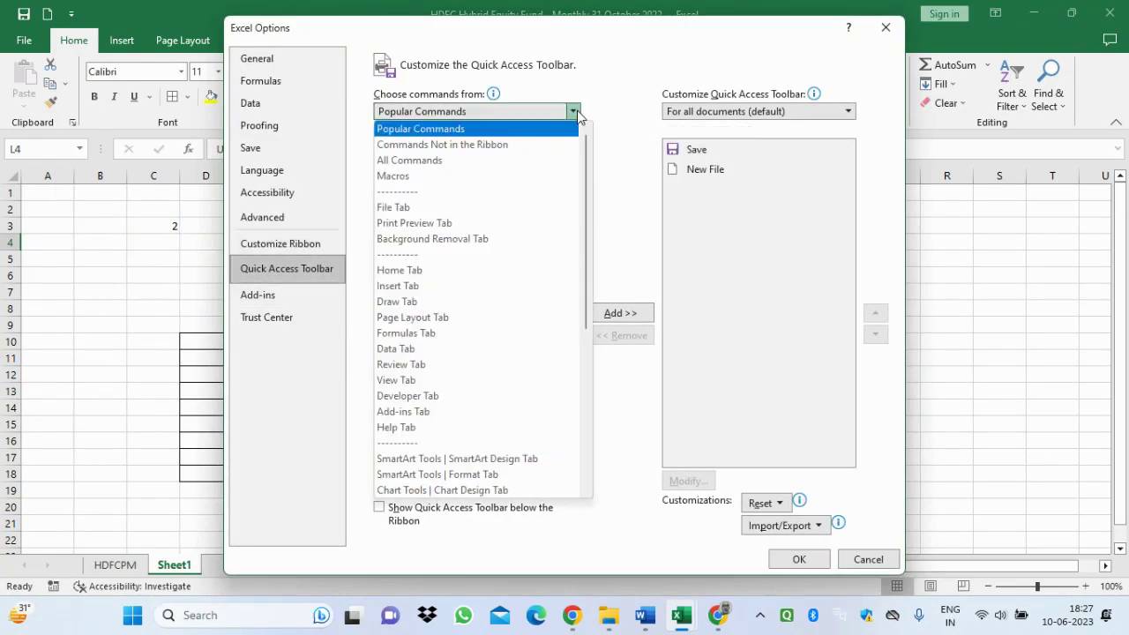
{"action": "left_click", "coordinate": [540, 161]}
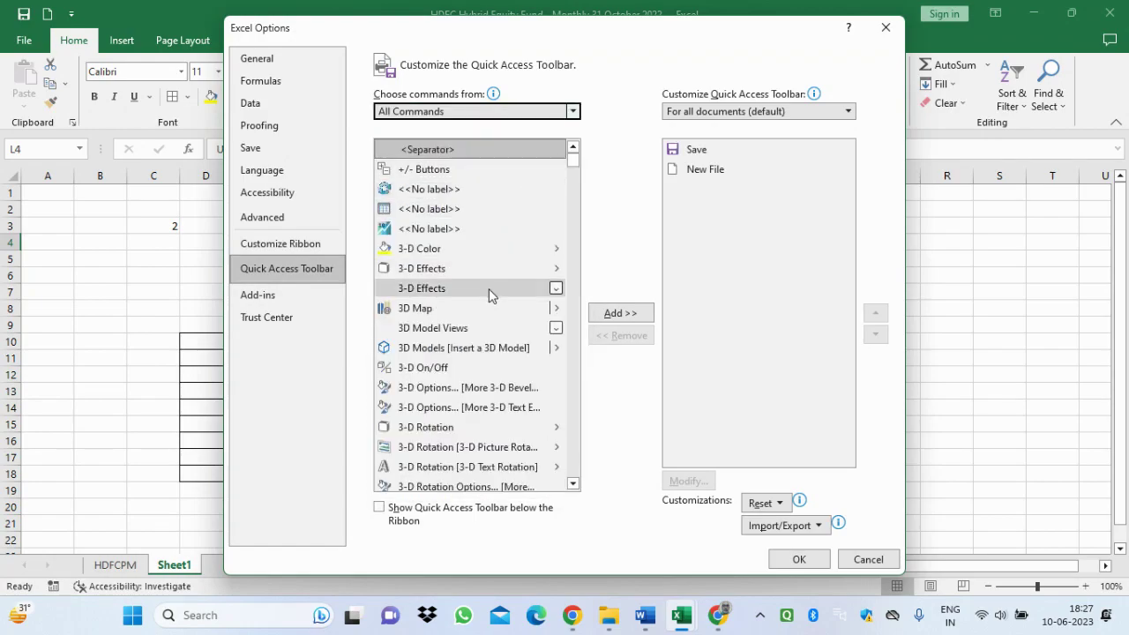
Enable the Analysis ToolPak add-in through the Excel Add-ins management.
{"action": "left_click", "coordinate": [329, 298]}
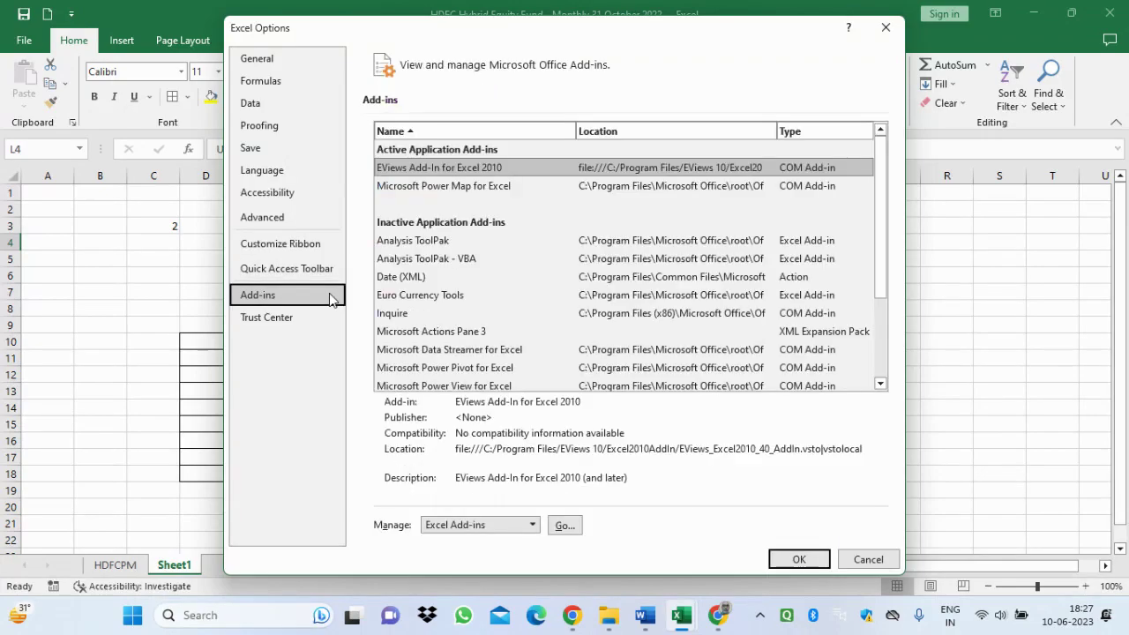
{"action": "left_click", "coordinate": [410, 247]}
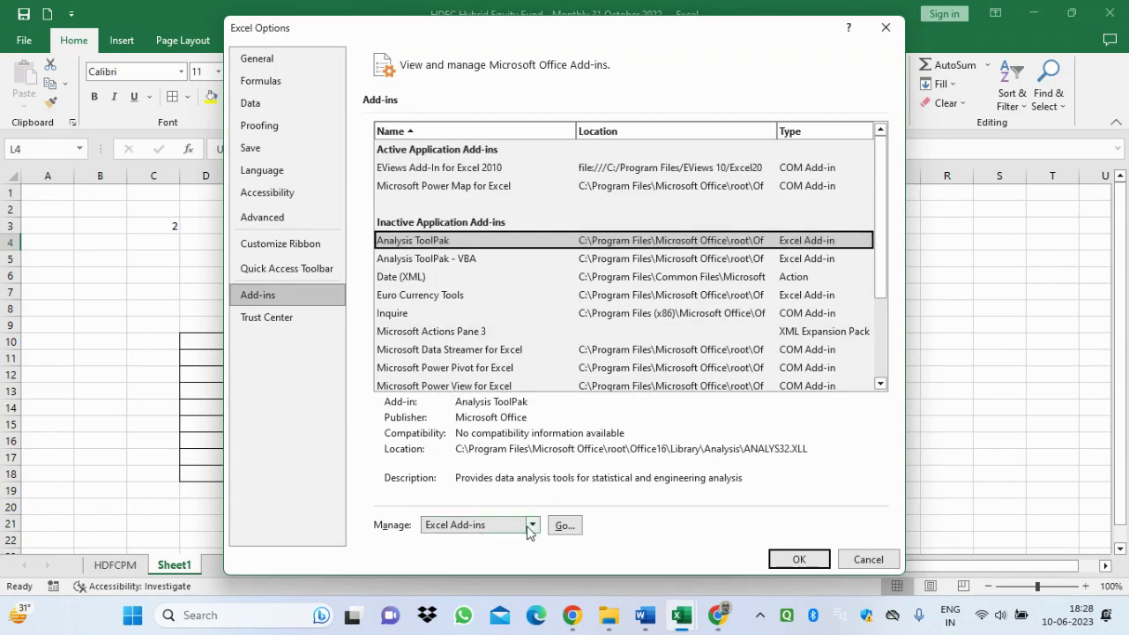
{"action": "left_click", "coordinate": [558, 532]}
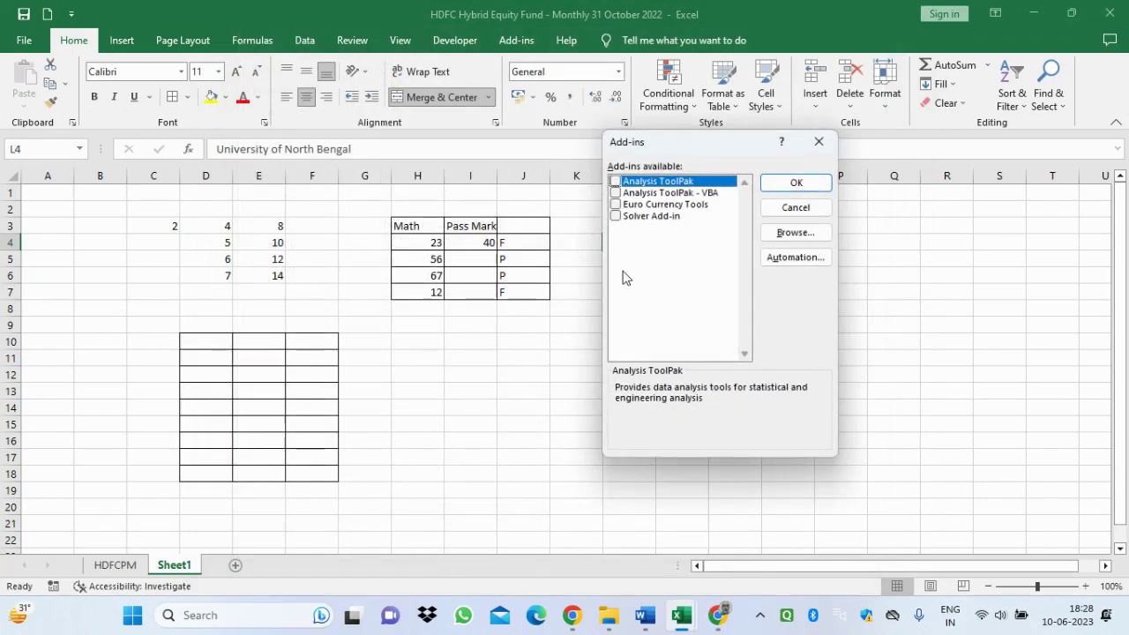
{"action": "left_click", "coordinate": [617, 181]}
{"action": "left_click", "coordinate": [794, 184]}
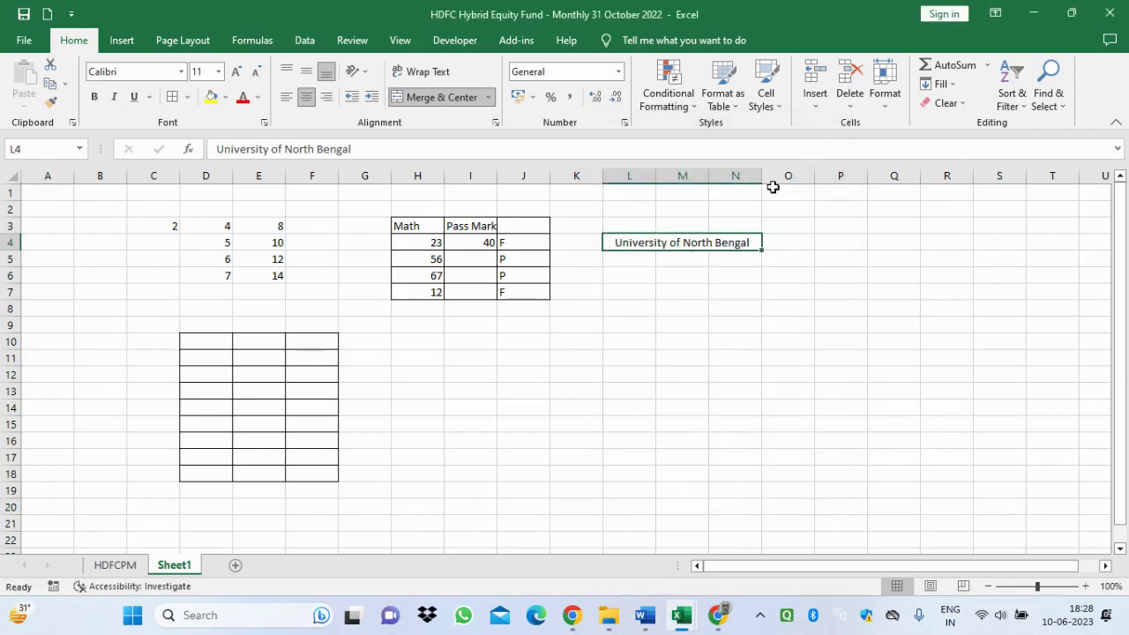
Browse the Data Analysis tools and view the Moving Average settings, closing them without running the analysis.
{"action": "left_click", "coordinate": [308, 44]}
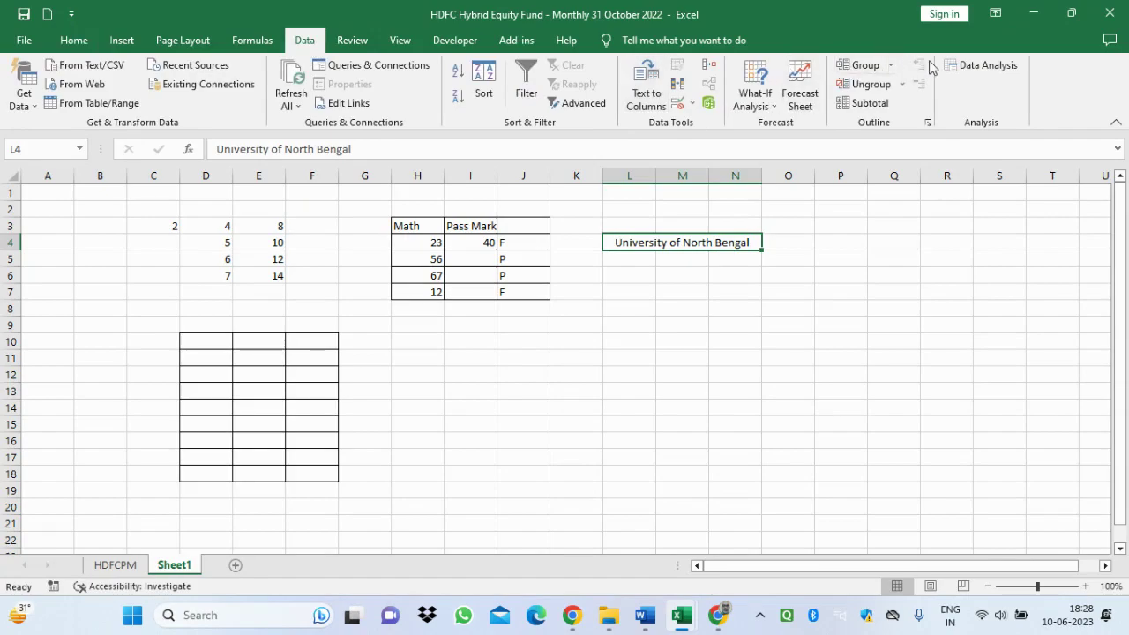
{"action": "left_click", "coordinate": [970, 67]}
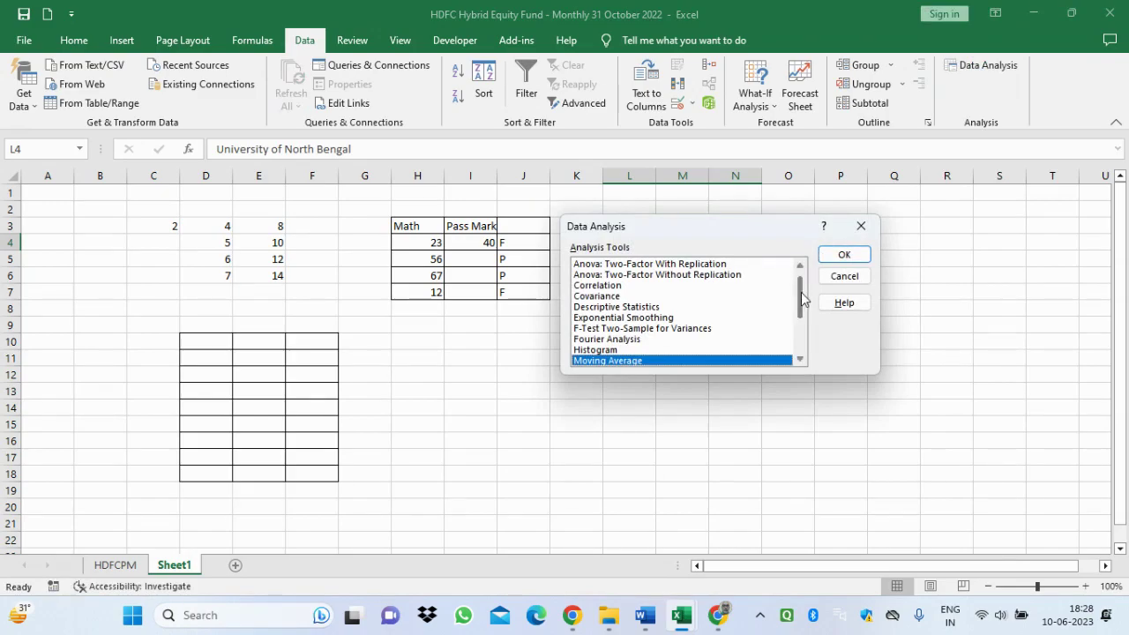
{"action": "mouse_move", "coordinate": [802, 300]}
{"action": "left_mouse_down"}
{"action": "mouse_move", "coordinate": [802, 333]}
{"action": "mouse_move", "coordinate": [799, 293]}
{"action": "left_mouse_up"}
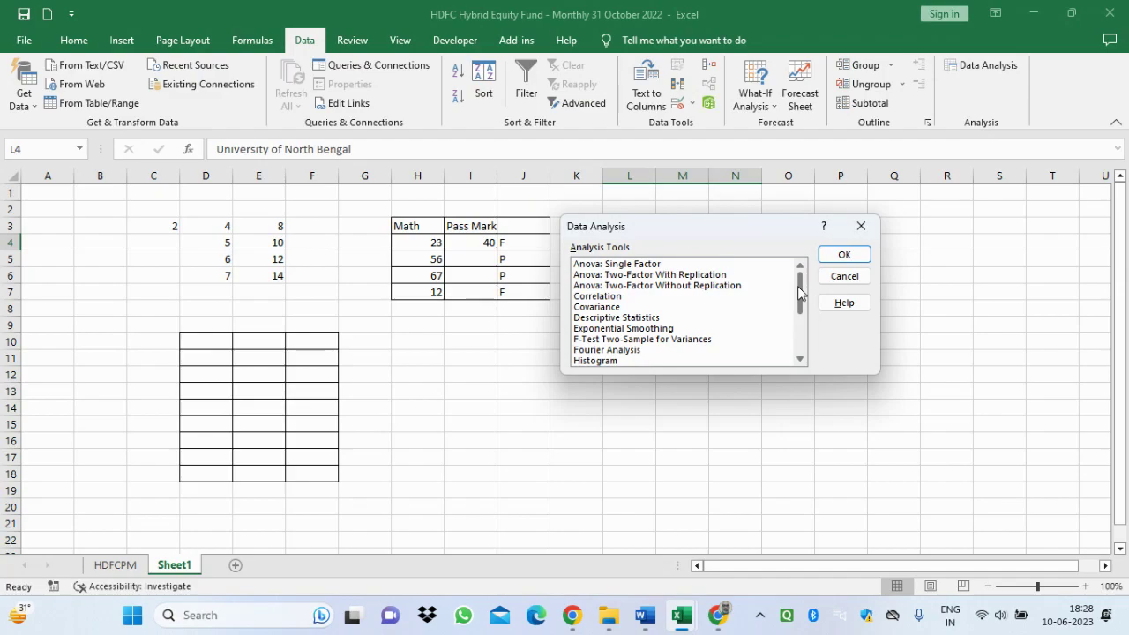
{"action": "left_click", "coordinate": [842, 261]}
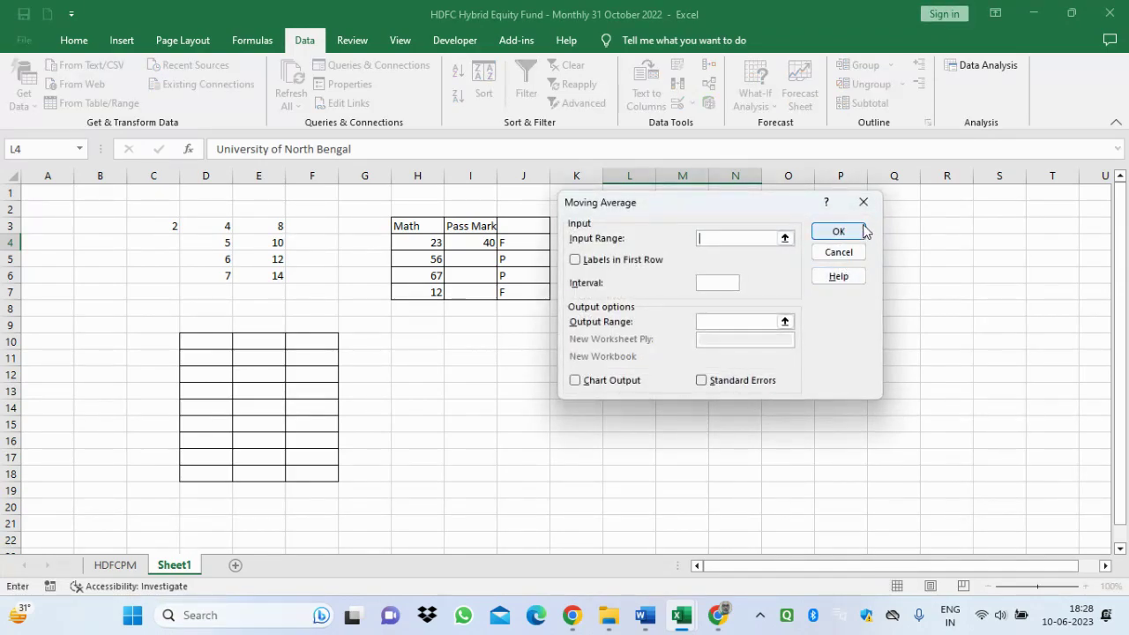
{"action": "left_click", "coordinate": [863, 207]}
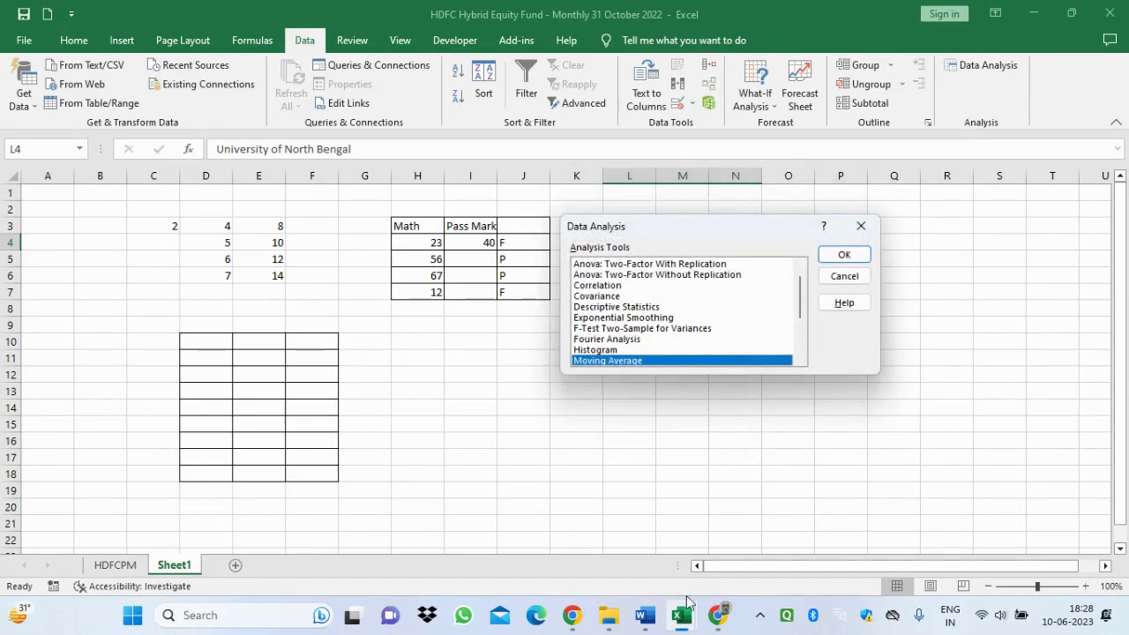
{"action": "left_click", "coordinate": [716, 614]}
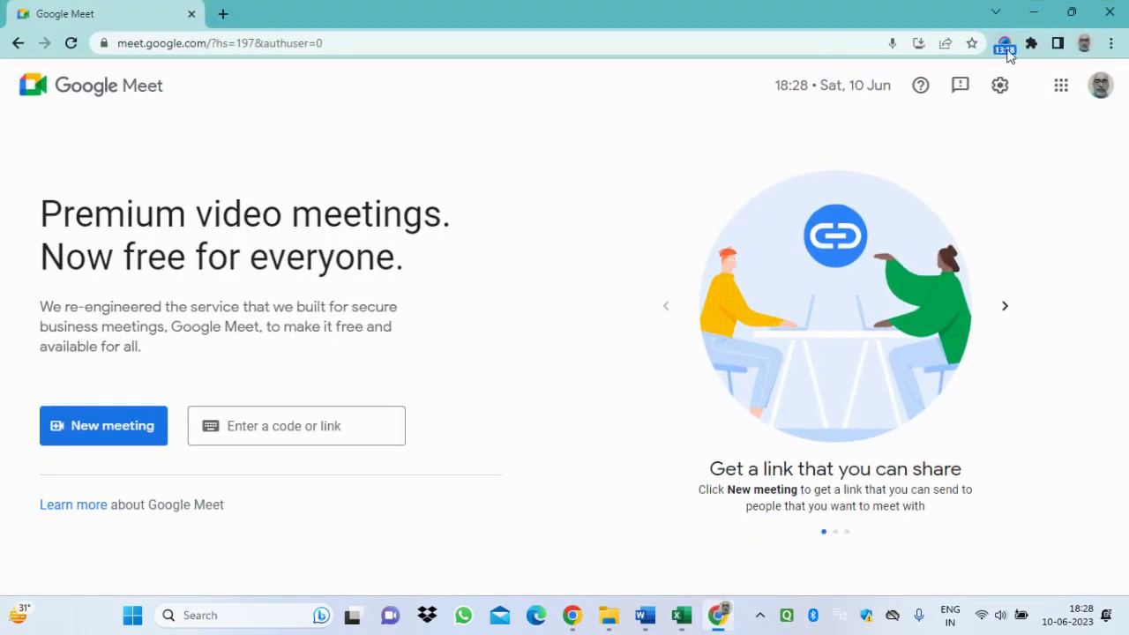